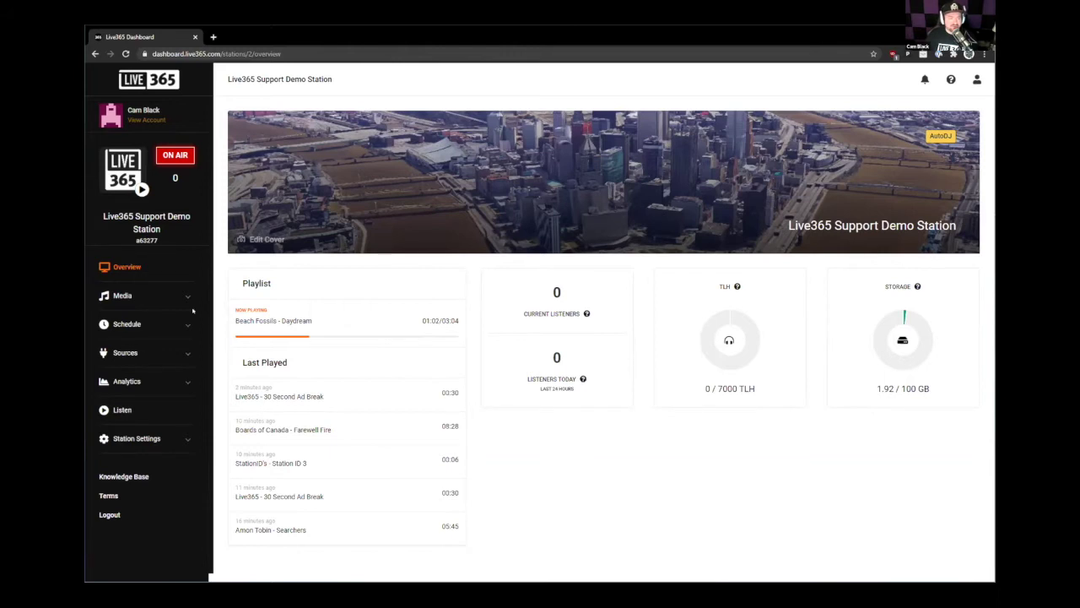
Step: Open the station's media track library and sort the tracks by title
{"action": "left_click", "coordinate": [110, 296]}
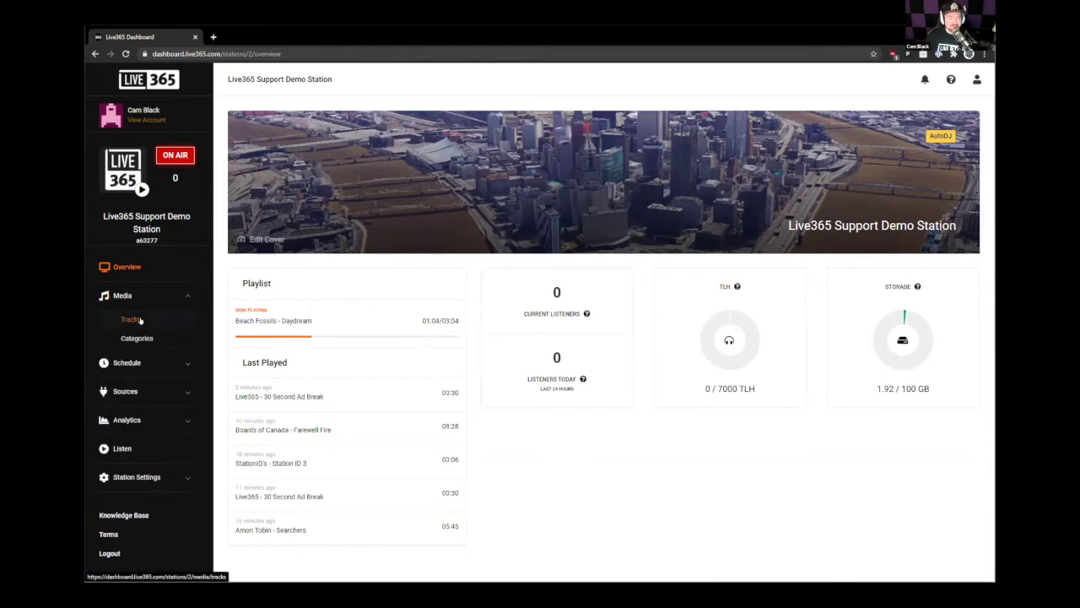
{"action": "left_click", "coordinate": [135, 319]}
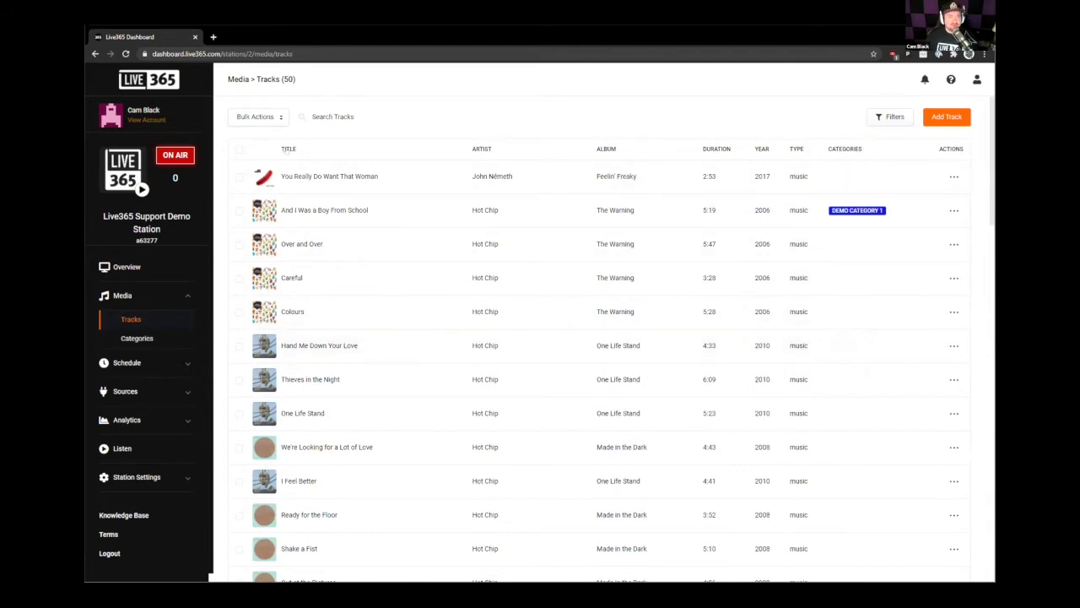
{"action": "left_click", "coordinate": [287, 149]}
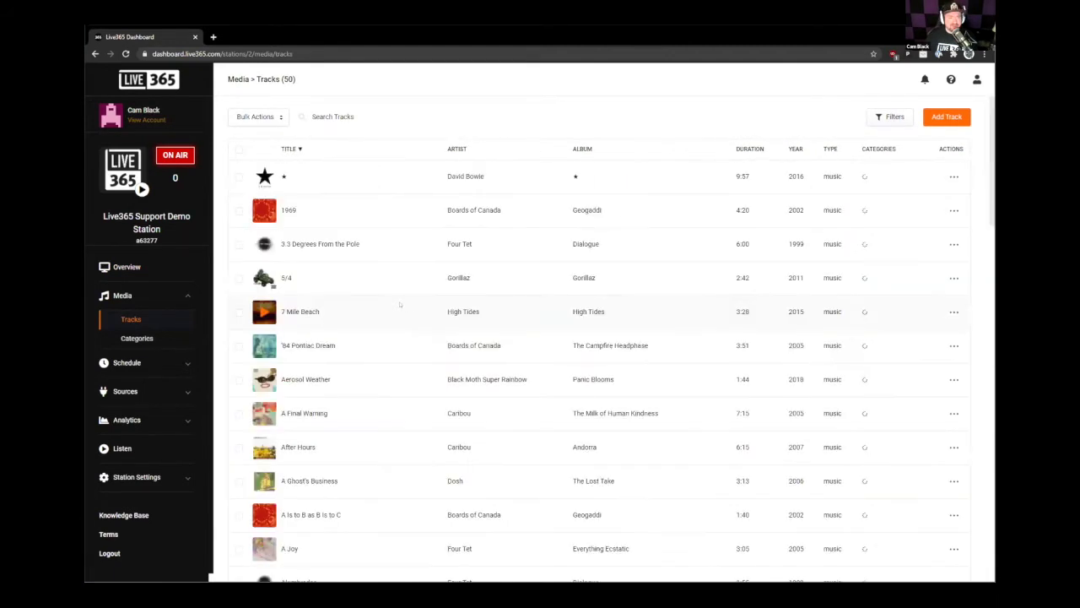
Step: Look through the title-sorted track list, examining the artists, albums and assigned categories
{"action": "scroll", "coordinate": [396, 304], "scroll_direction": "down", "scroll_amount": 2}
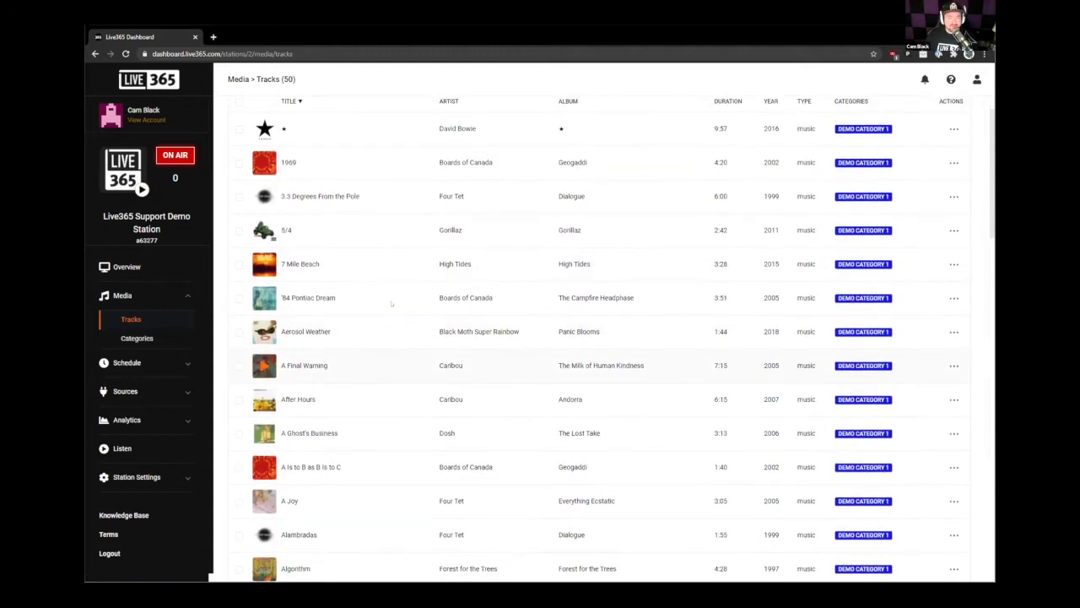
{"action": "scroll", "coordinate": [398, 325], "scroll_direction": "down", "scroll_amount": 4}
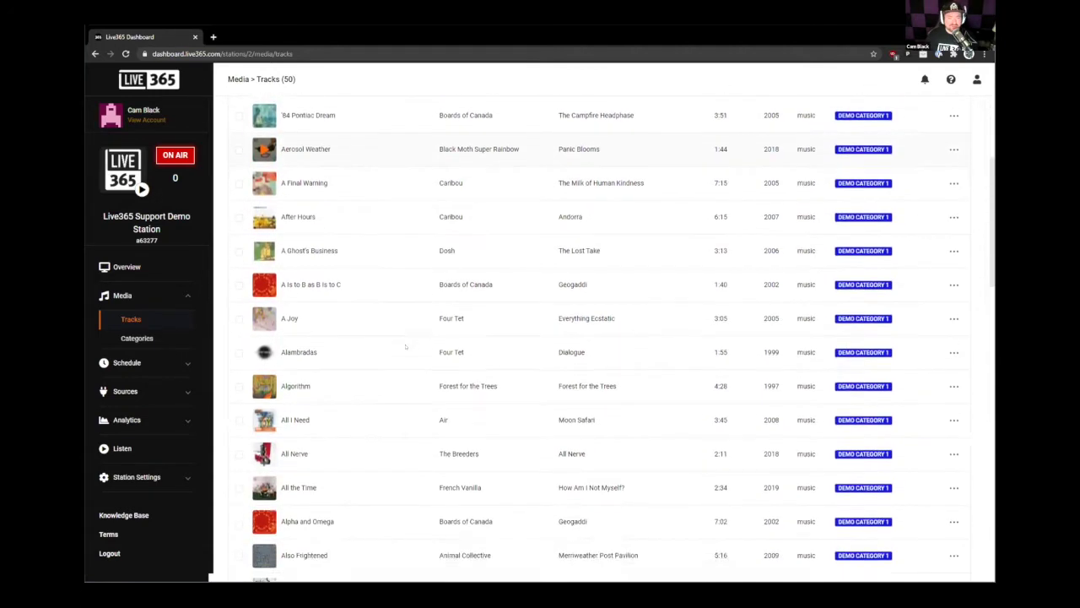
{"action": "scroll", "coordinate": [404, 346], "scroll_direction": "down", "scroll_amount": 3}
{"action": "scroll", "coordinate": [401, 347], "scroll_direction": "down", "scroll_amount": 4}
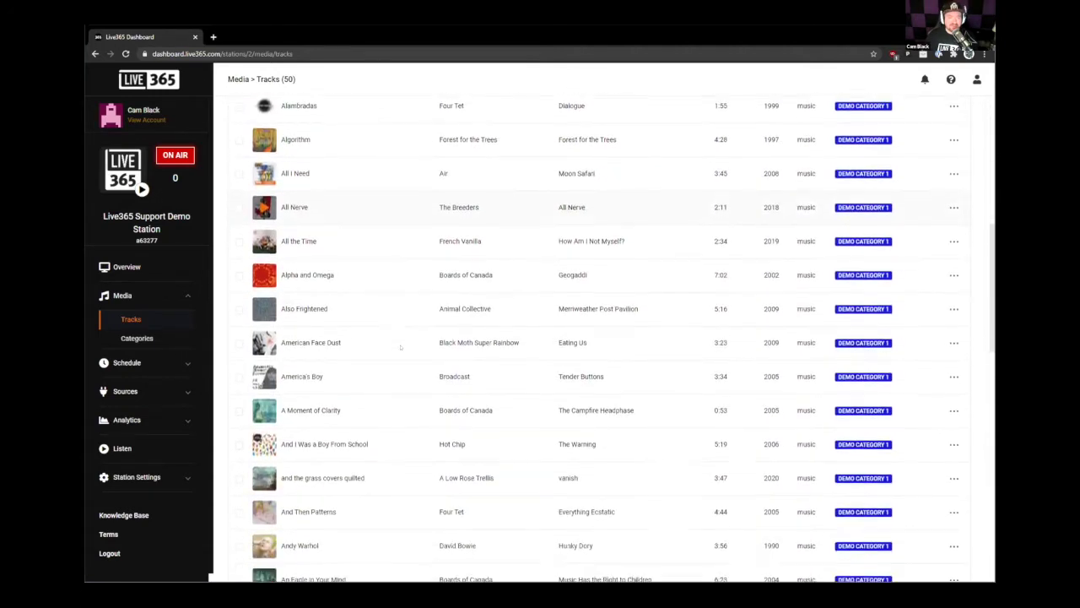
{"action": "scroll", "coordinate": [401, 347], "scroll_direction": "up", "scroll_amount": 7}
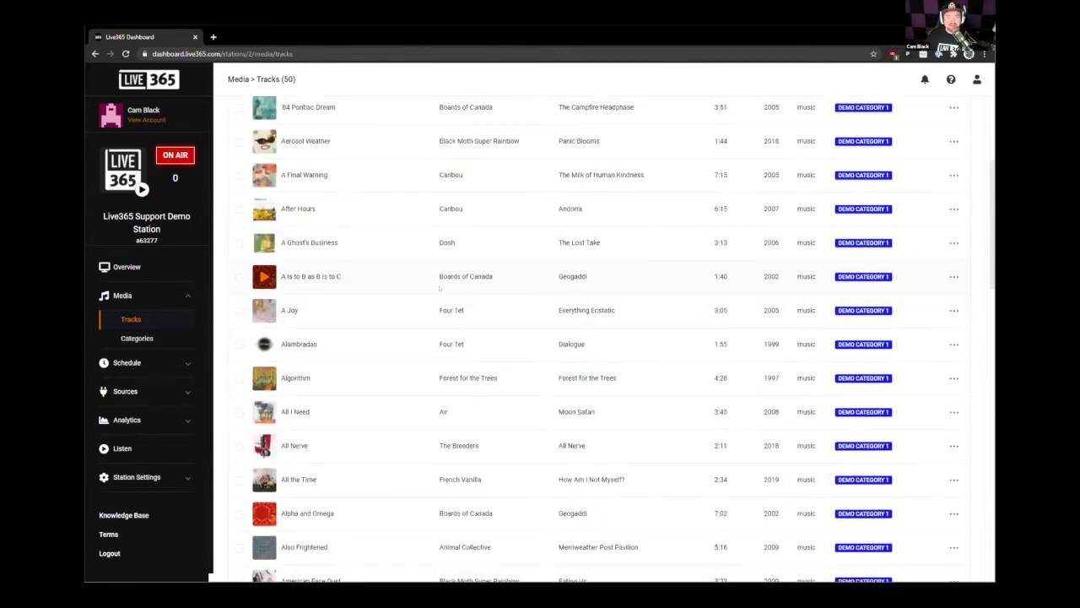
{"action": "scroll", "coordinate": [430, 289], "scroll_direction": "up", "scroll_amount": 1}
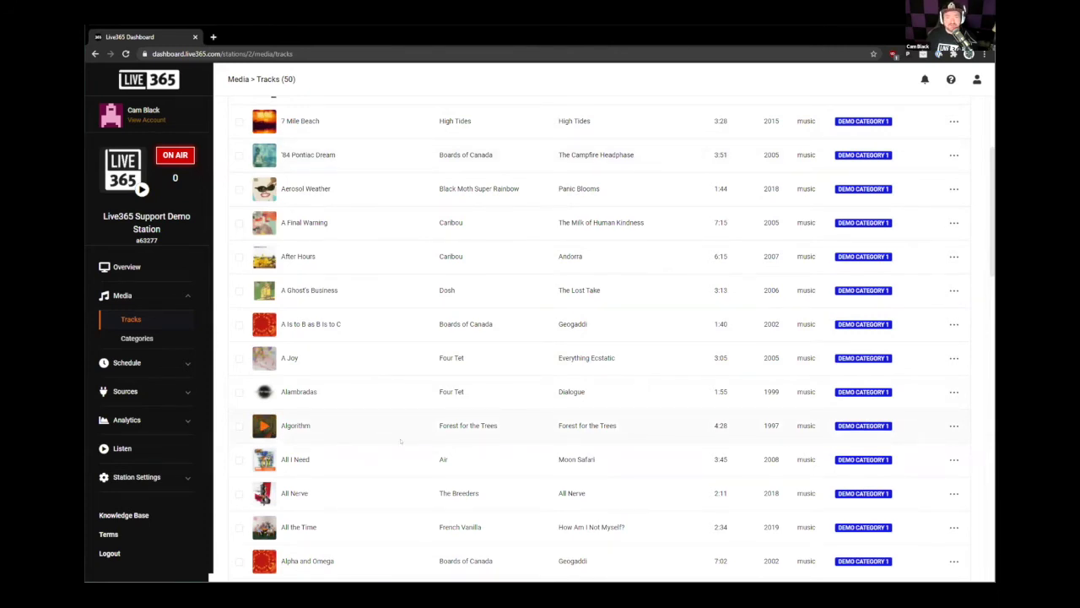
{"action": "scroll", "coordinate": [400, 440], "scroll_direction": "down", "scroll_amount": 3}
{"action": "scroll", "coordinate": [413, 440], "scroll_direction": "up", "scroll_amount": 2}
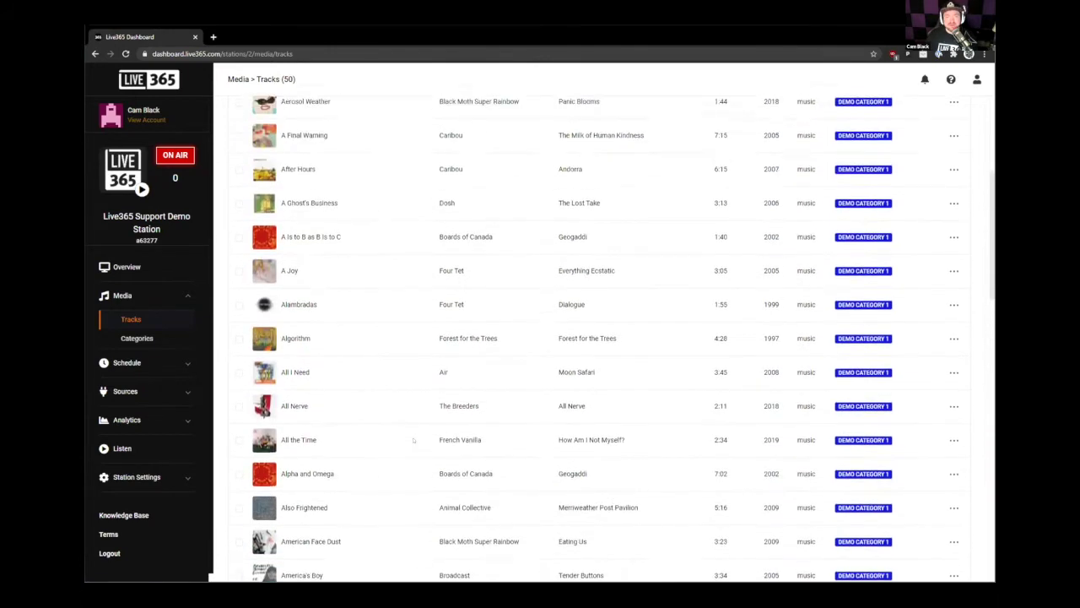
{"action": "scroll", "coordinate": [414, 440], "scroll_direction": "up", "scroll_amount": 4}
{"action": "scroll", "coordinate": [596, 341], "scroll_direction": "down", "scroll_amount": 2}
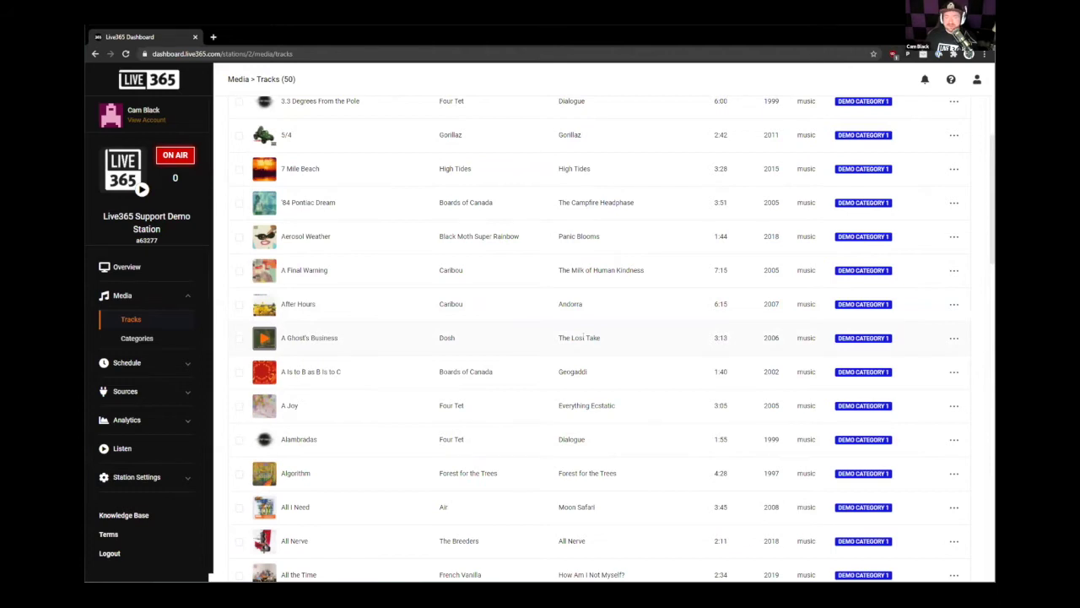
{"action": "scroll", "coordinate": [591, 337], "scroll_direction": "up", "scroll_amount": 2}
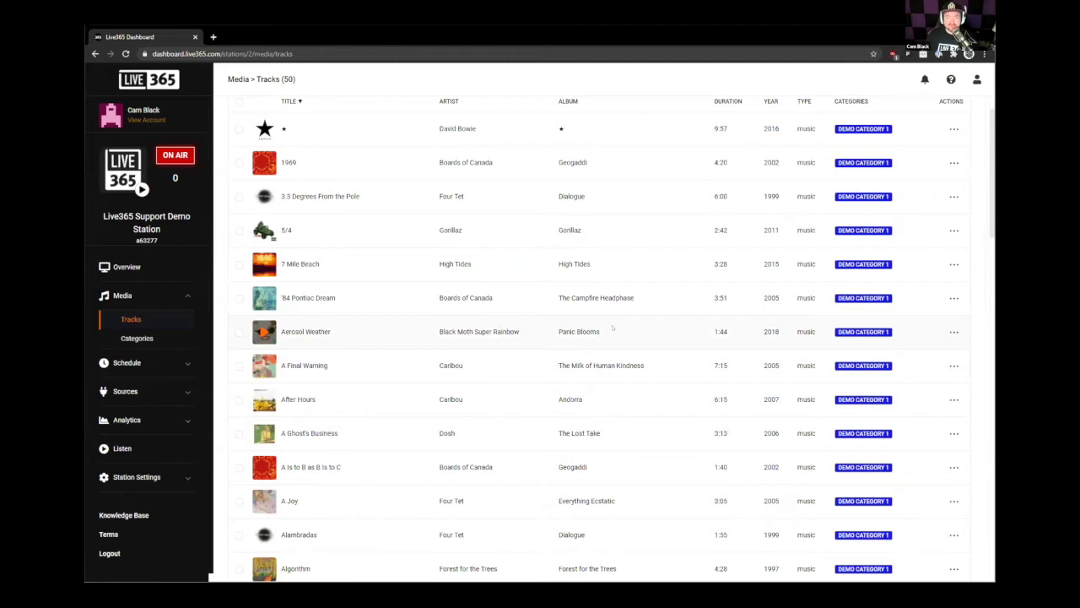
{"action": "scroll", "coordinate": [613, 397], "scroll_direction": "down", "scroll_amount": 3}
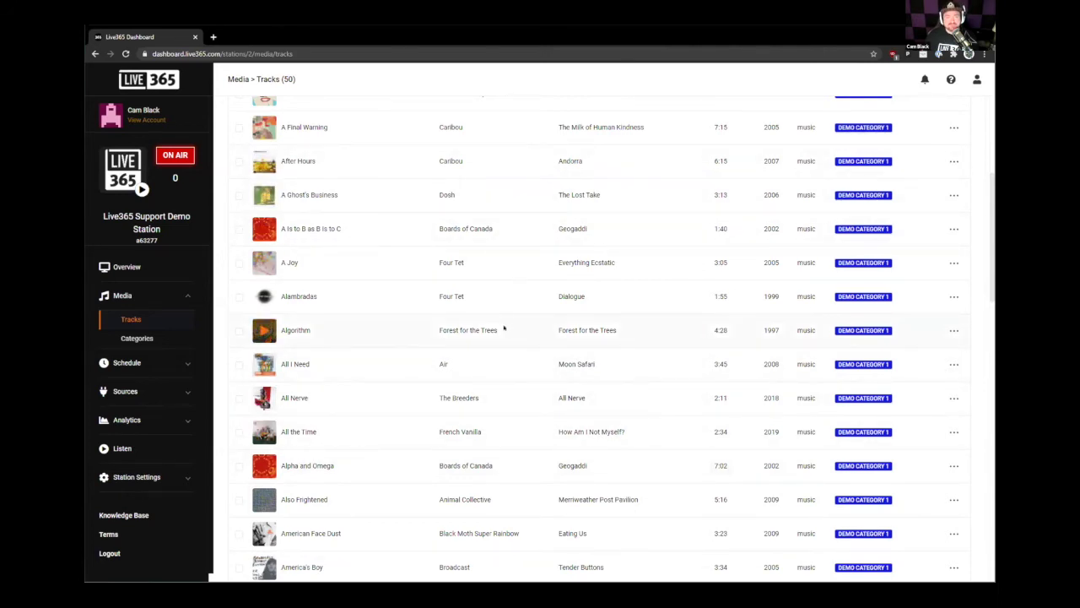
{"action": "scroll", "coordinate": [500, 369], "scroll_direction": "up", "scroll_amount": 1}
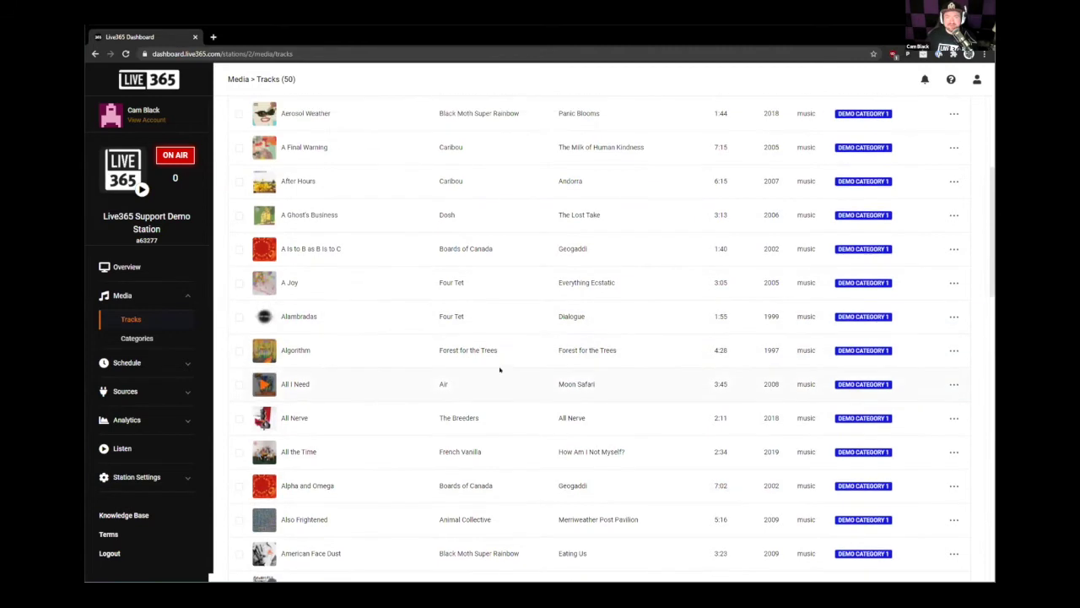
{"action": "scroll", "coordinate": [499, 369], "scroll_direction": "up", "scroll_amount": 5}
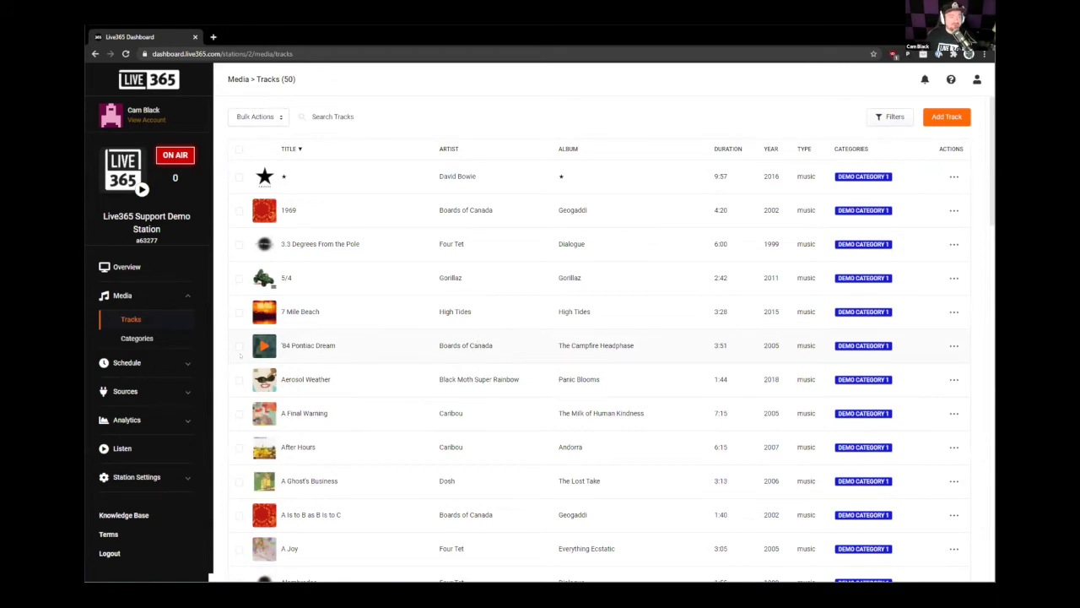
Step: Review the AutoDJ track mix settings, including the interval choices for not replaying the same artist
{"action": "left_click", "coordinate": [124, 391]}
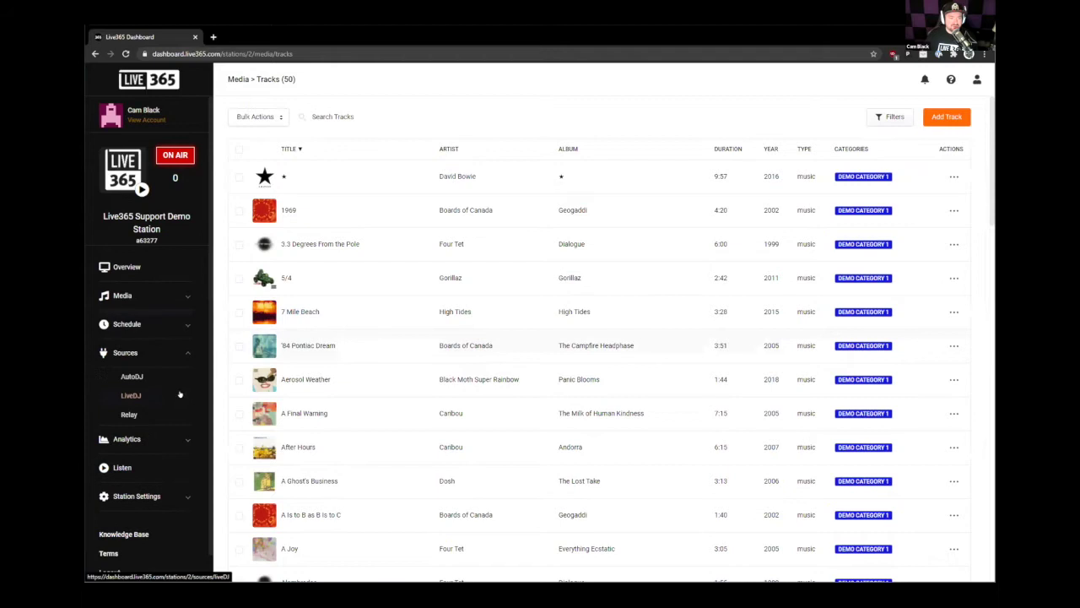
{"action": "left_click", "coordinate": [133, 378]}
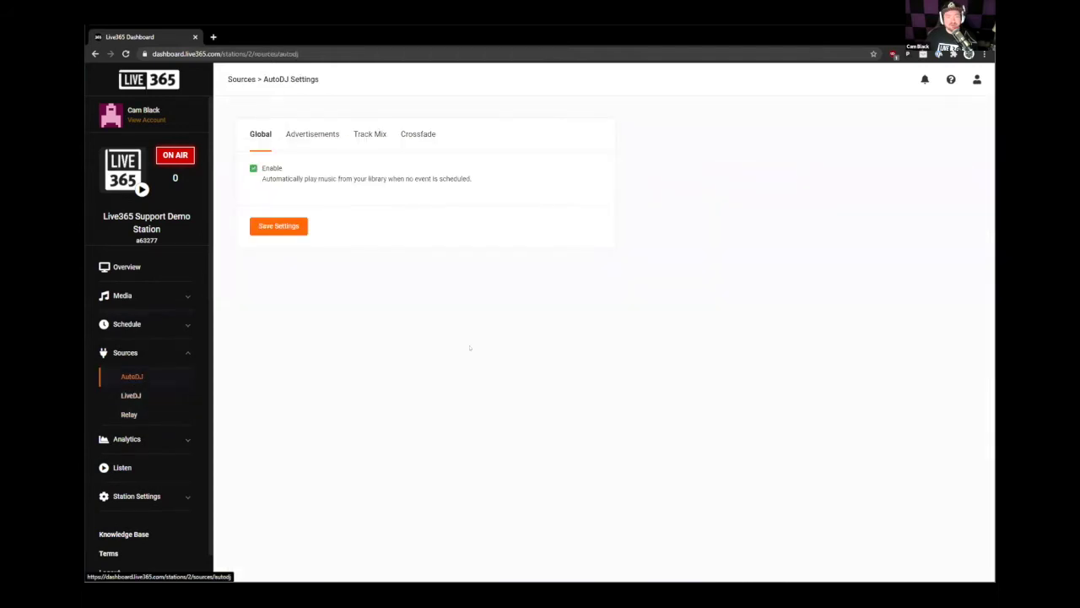
{"action": "left_click", "coordinate": [369, 137]}
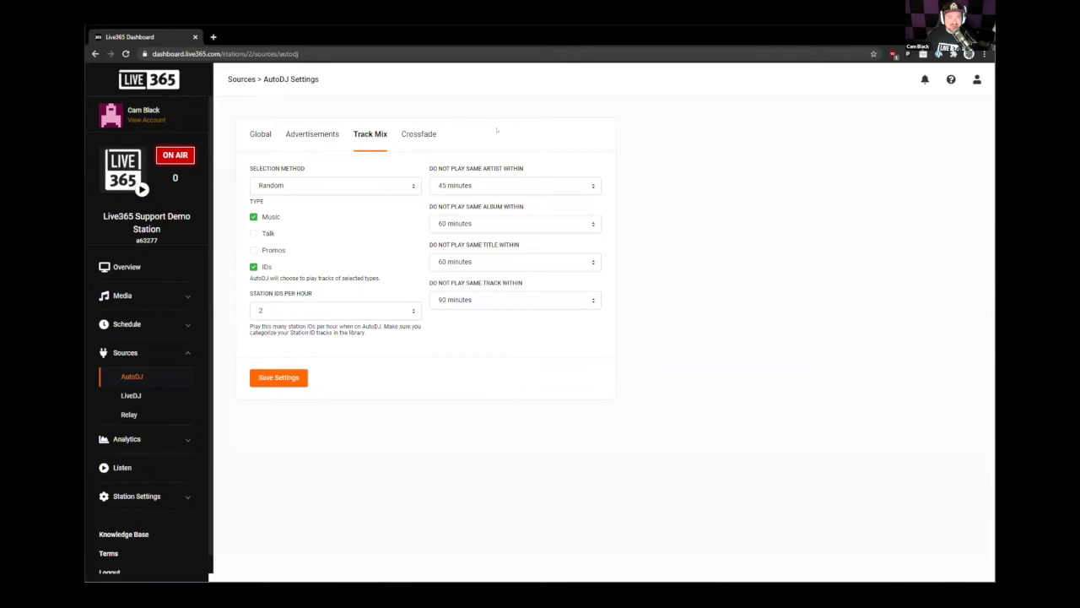
{"action": "left_click", "coordinate": [486, 188]}
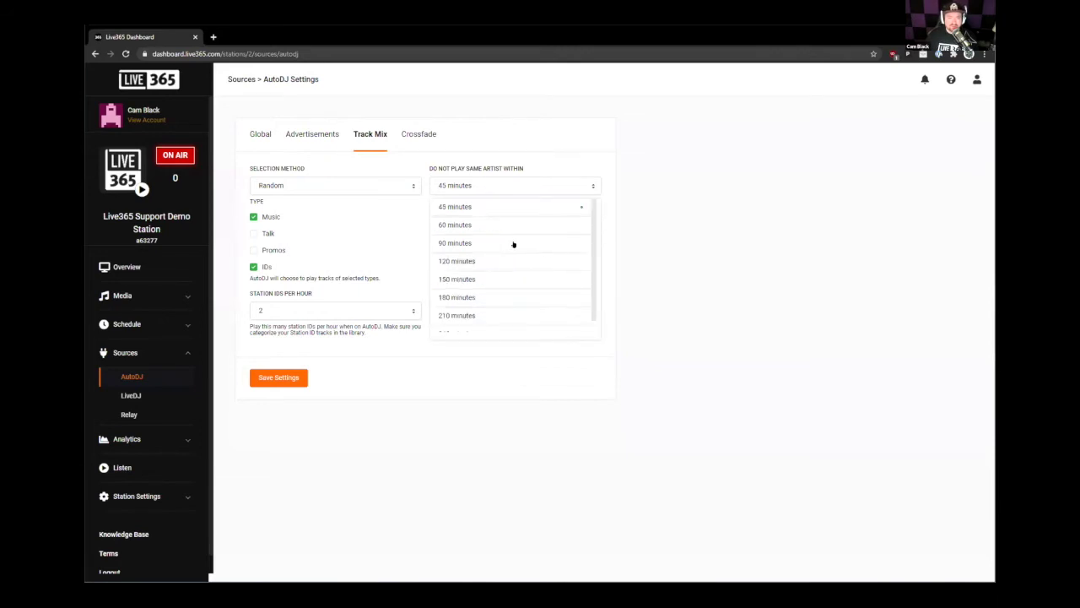
{"action": "scroll", "coordinate": [484, 304], "scroll_direction": "down", "scroll_amount": 1}
{"action": "left_click", "coordinate": [675, 265]}
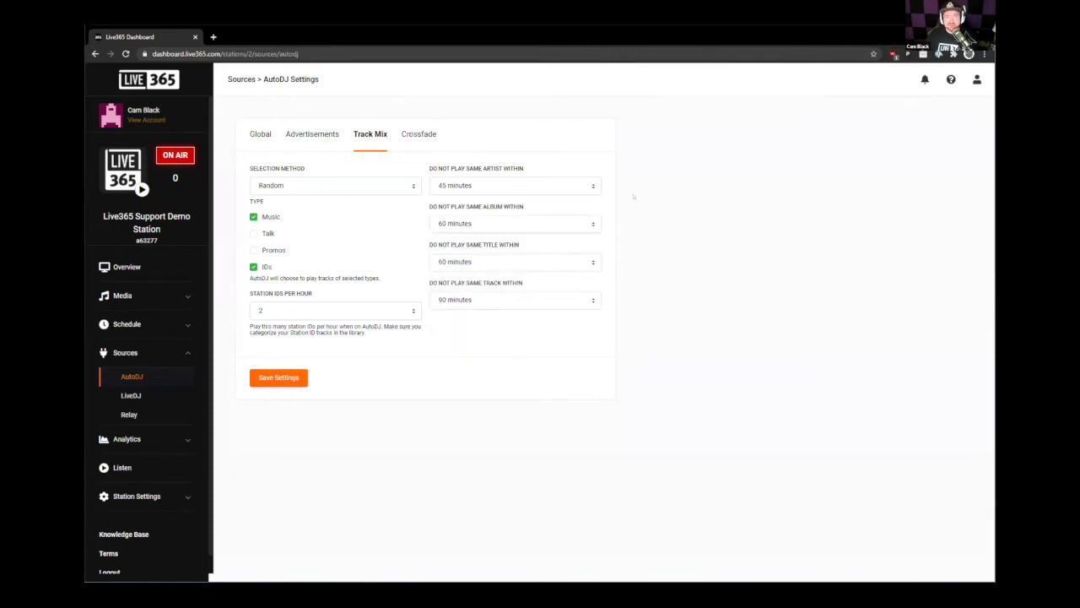
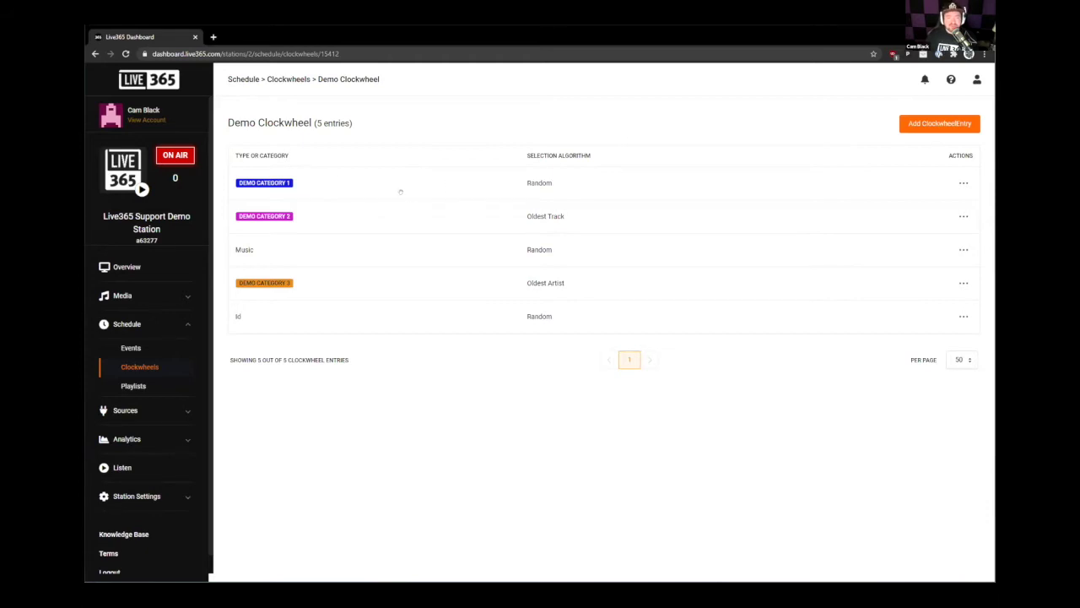
{"action": "left_click", "coordinate": [928, 124]}
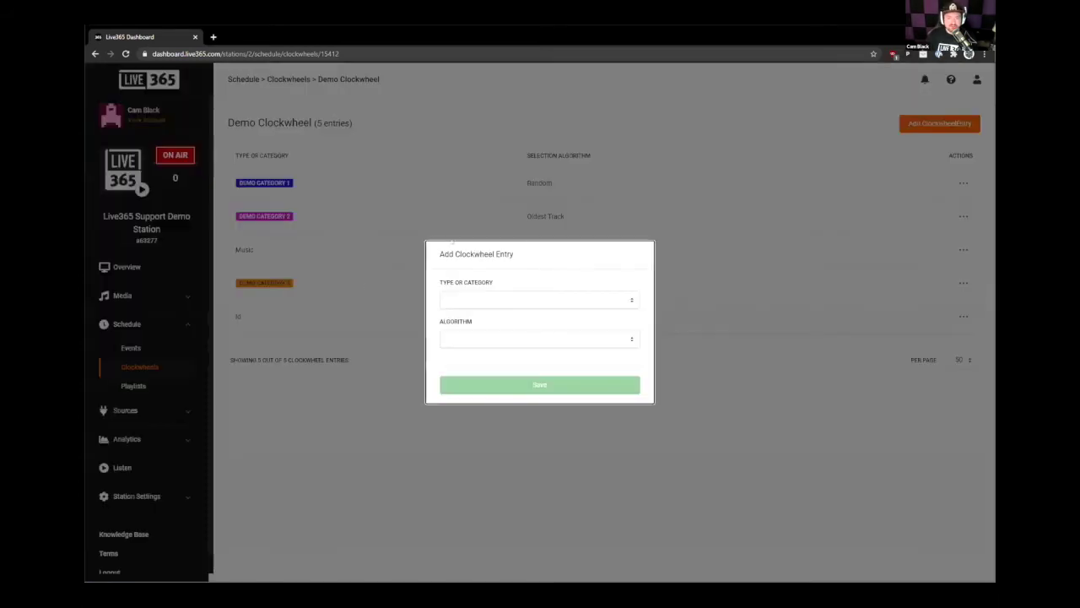
{"action": "left_click", "coordinate": [560, 297]}
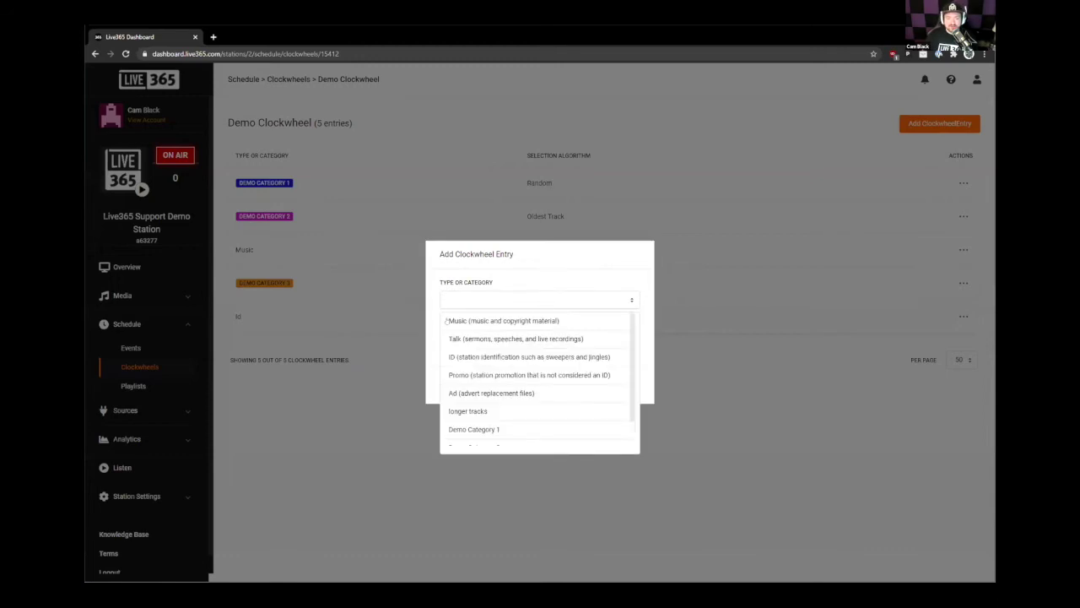
{"action": "scroll", "coordinate": [537, 351], "scroll_direction": "down", "scroll_amount": 1}
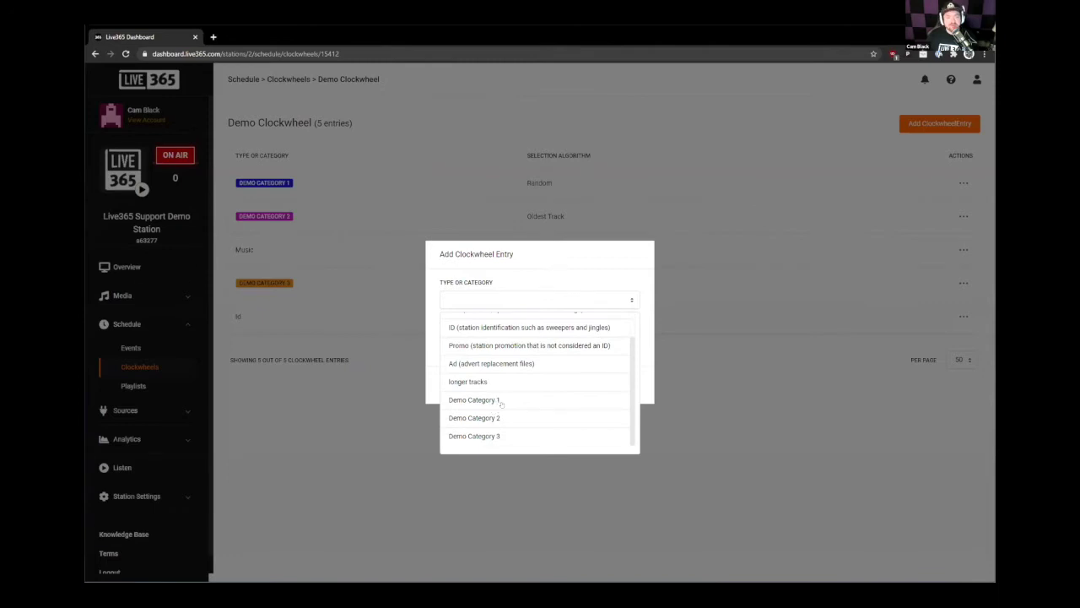
{"action": "left_click", "coordinate": [346, 446]}
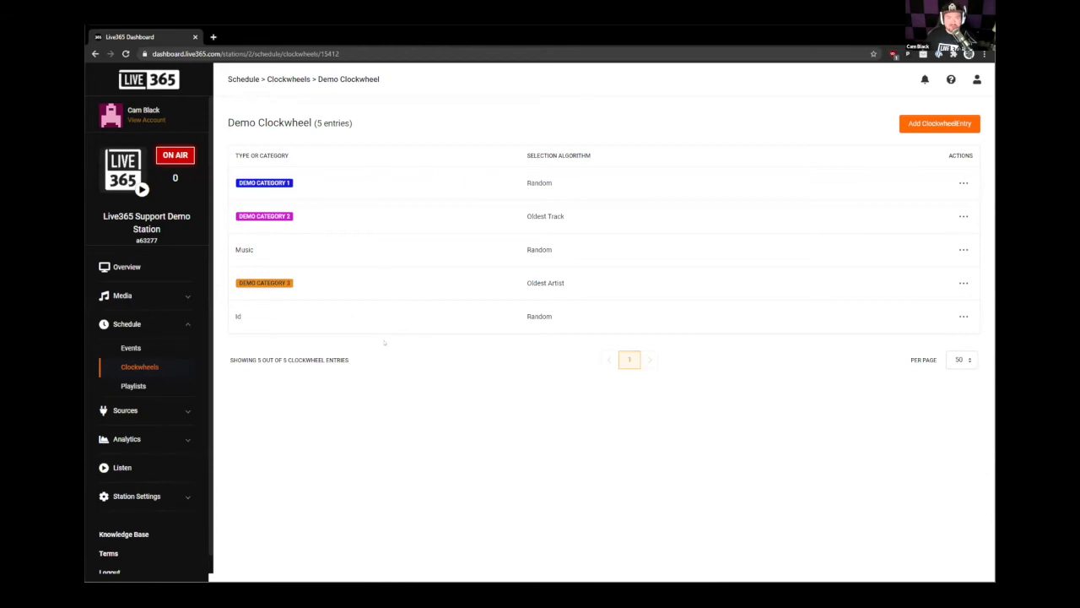
Step: Add an entry to Demo Clockwheel for Demo Category 2 with the Oldest Track algorithm and save it
{"action": "left_click", "coordinate": [952, 127]}
{"action": "left_click", "coordinate": [554, 302]}
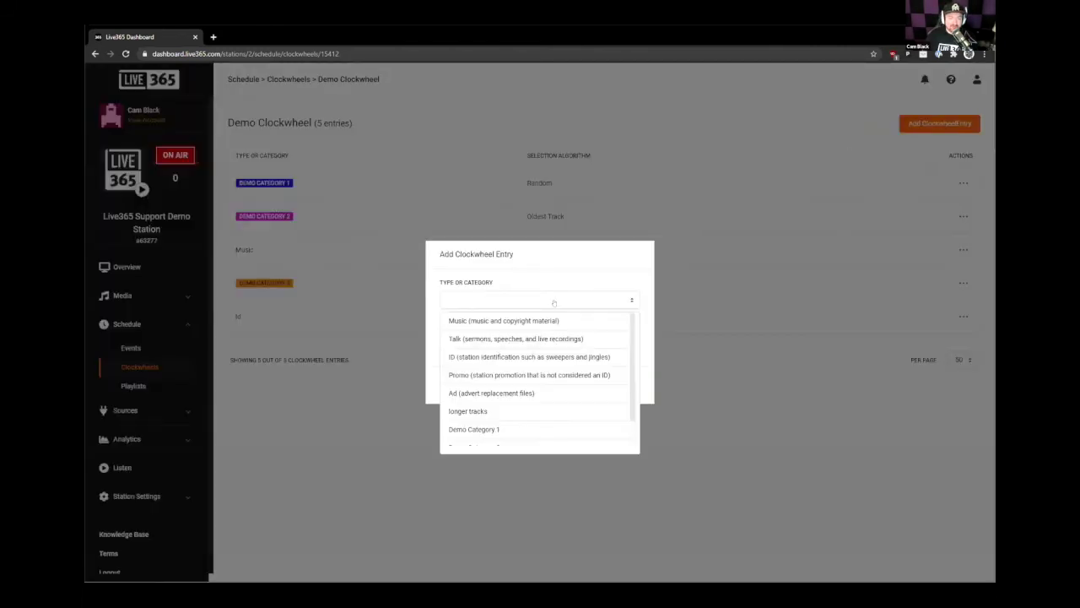
{"action": "scroll", "coordinate": [599, 360], "scroll_direction": "down", "scroll_amount": 1}
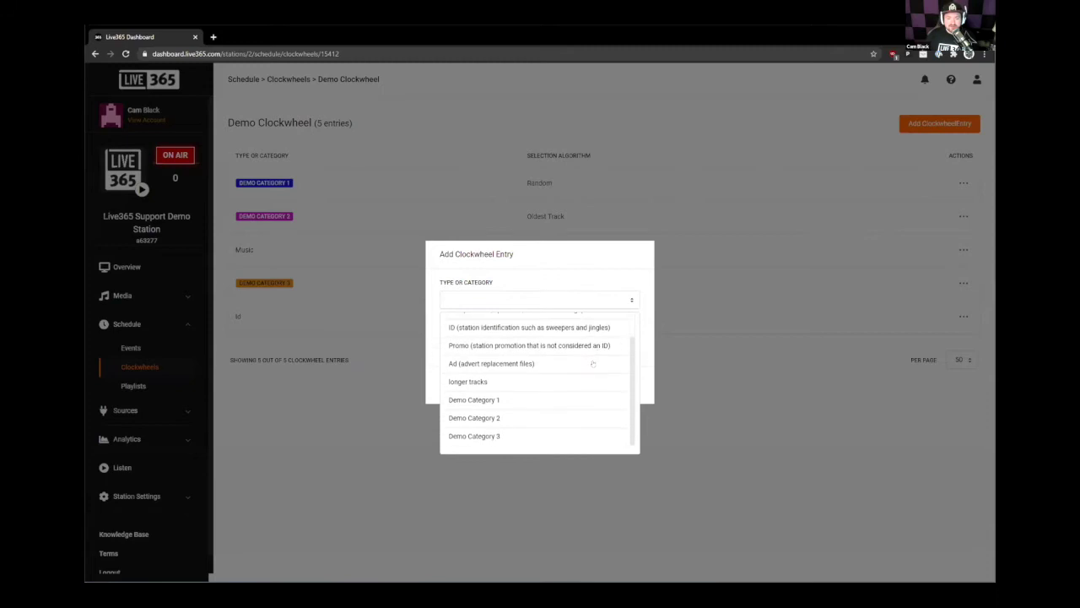
{"action": "left_click", "coordinate": [446, 418]}
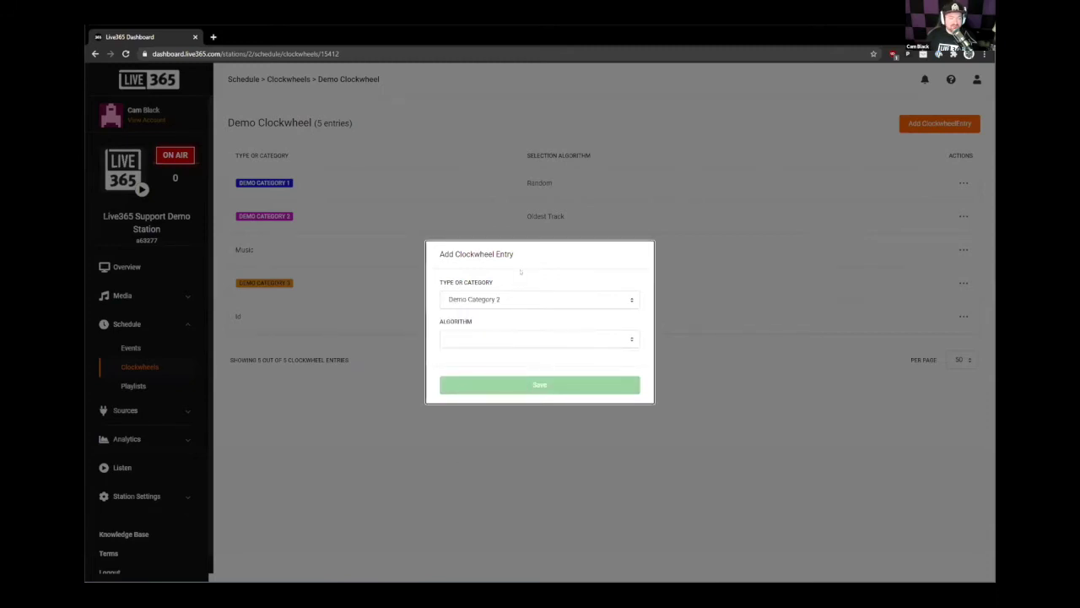
{"action": "left_click", "coordinate": [520, 340]}
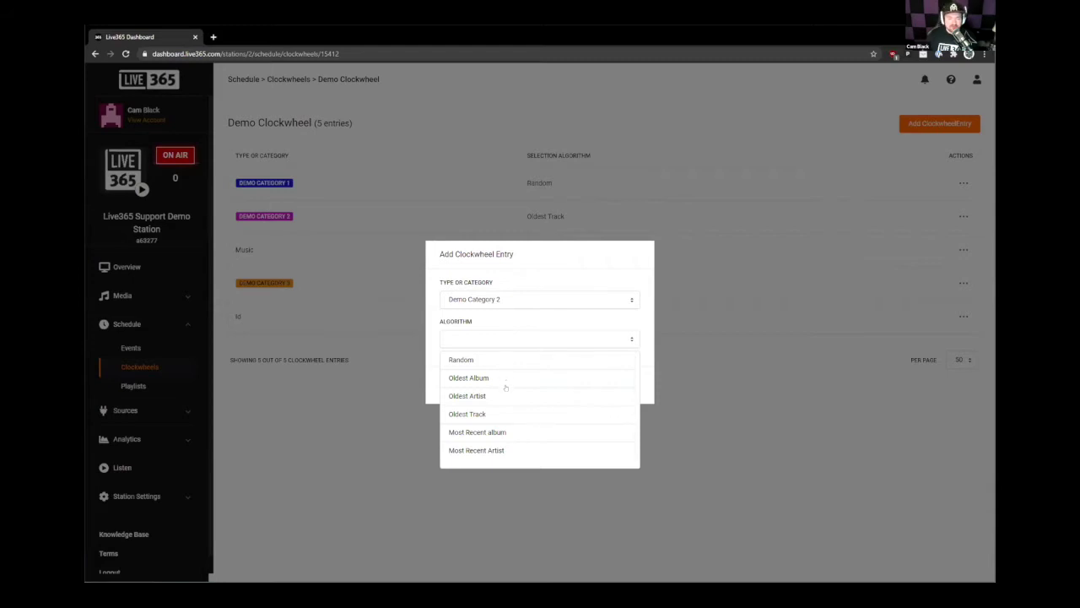
{"action": "left_click", "coordinate": [470, 415]}
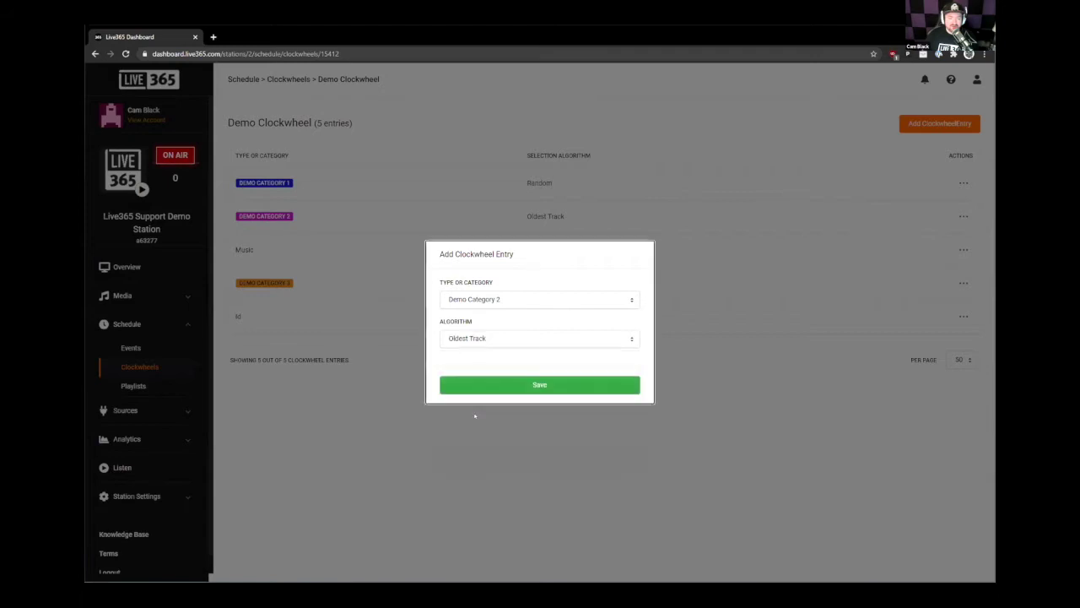
{"action": "left_click", "coordinate": [531, 384]}
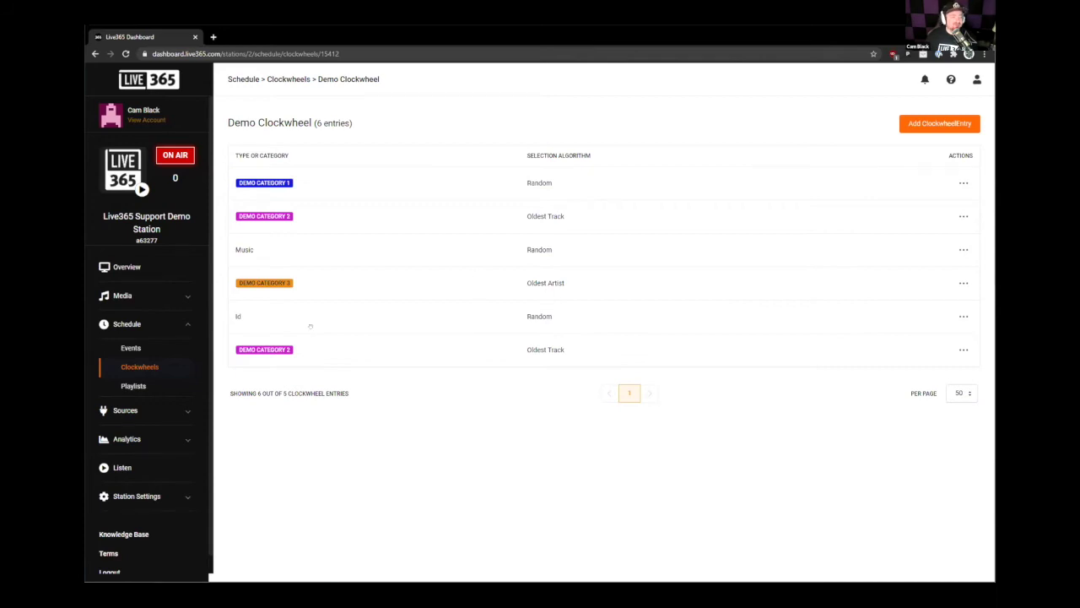
Step: Set the AutoDJ track mix selection method to Clockwheel and choose Demo Clockwheel as the clockwheel
{"action": "left_click", "coordinate": [160, 412]}
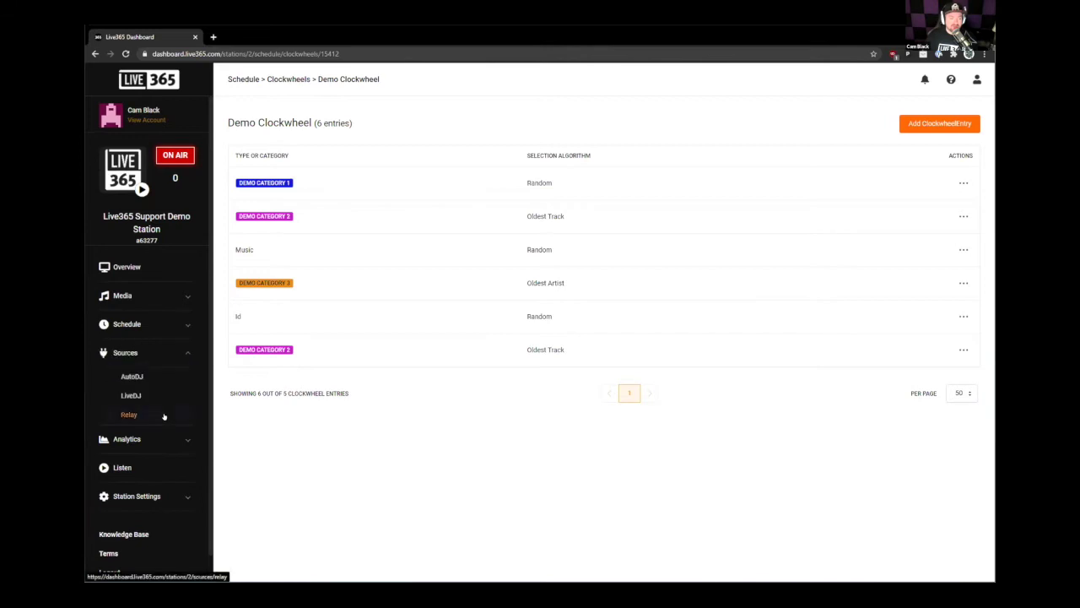
{"action": "left_click", "coordinate": [149, 378]}
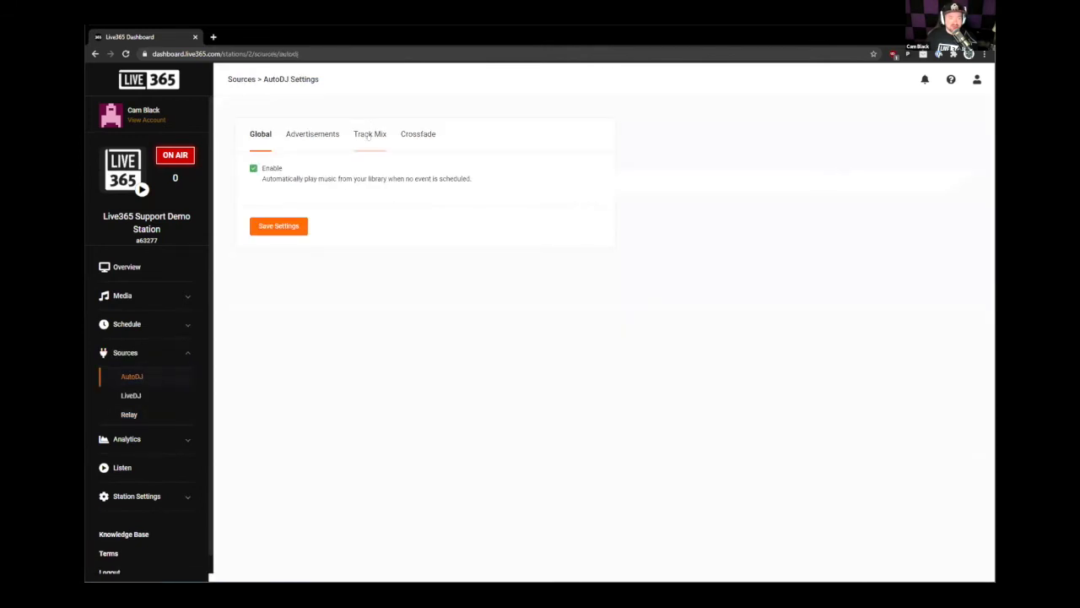
{"action": "left_click", "coordinate": [368, 136]}
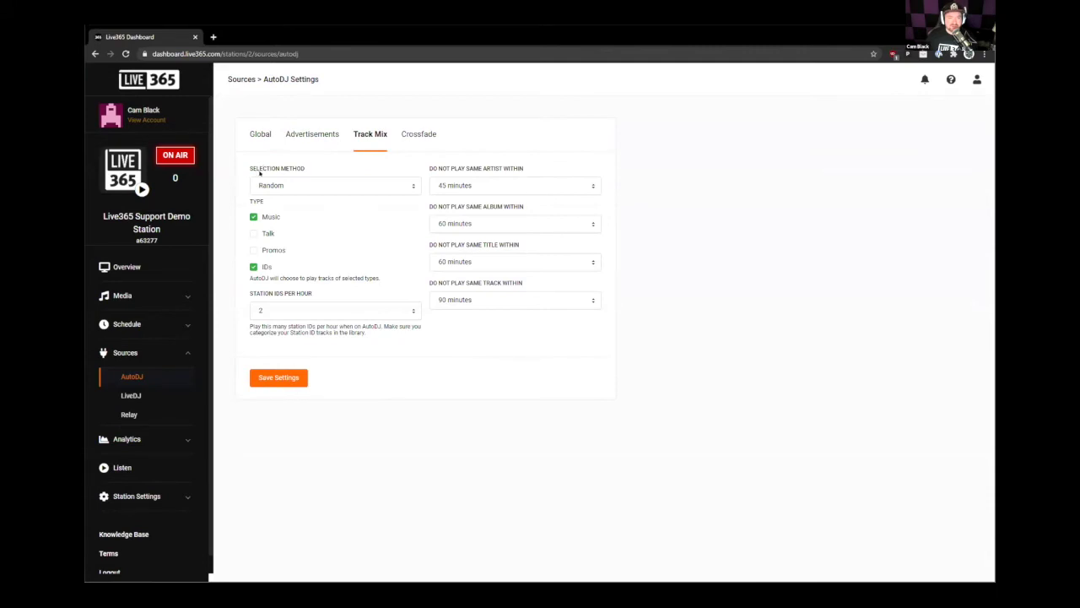
{"action": "left_click", "coordinate": [364, 183]}
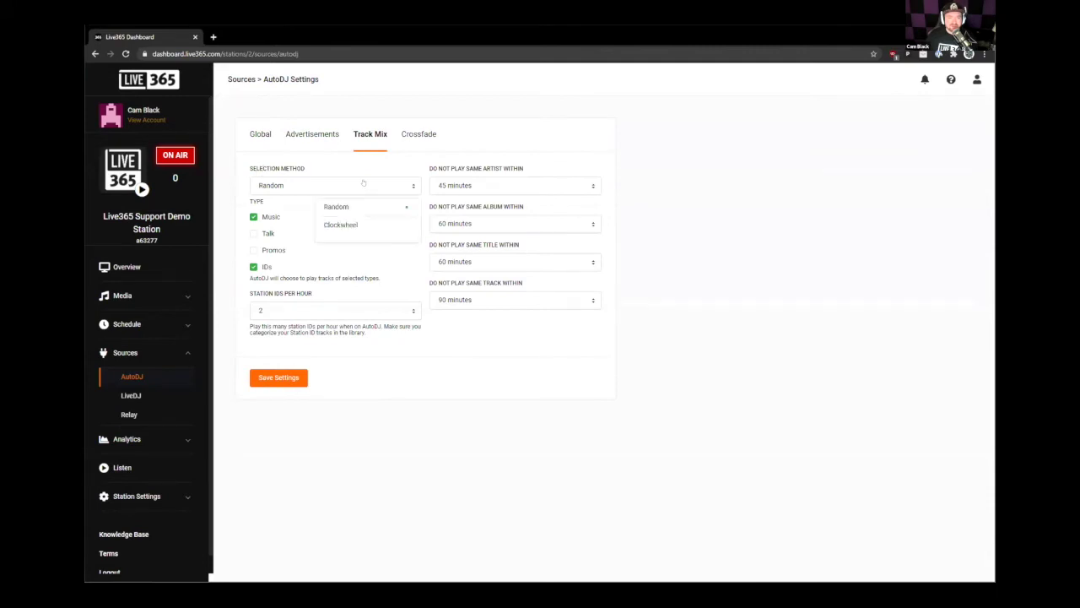
{"action": "left_click", "coordinate": [340, 224]}
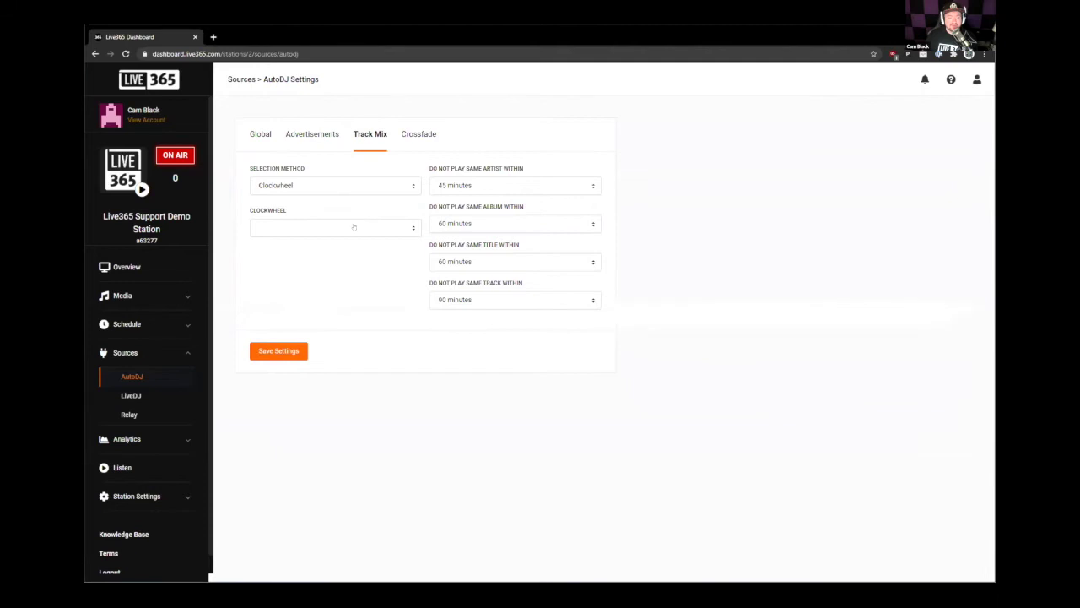
{"action": "left_click", "coordinate": [355, 228]}
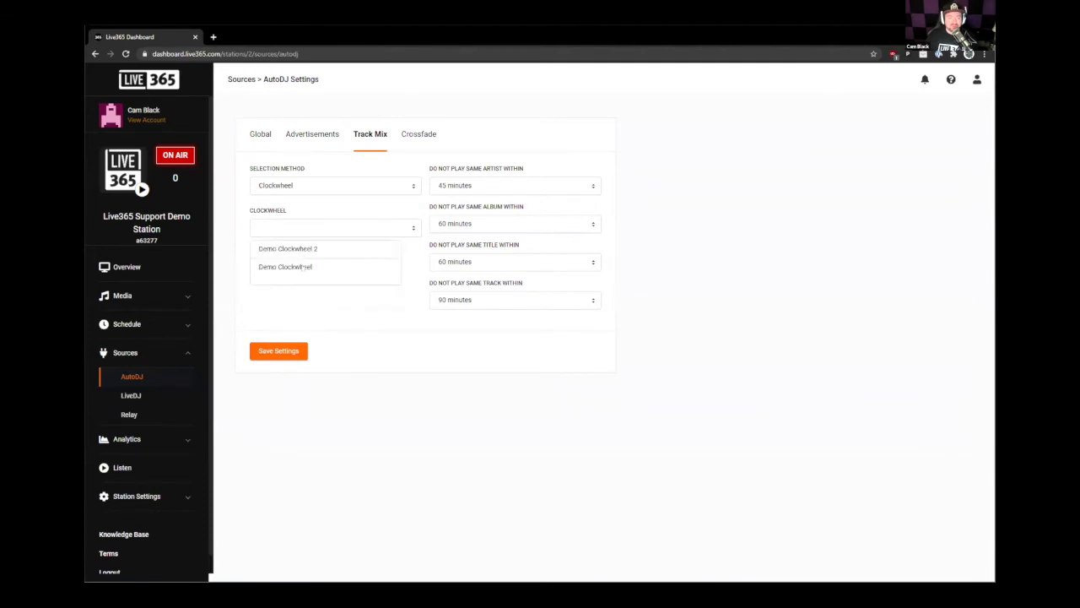
{"action": "left_click", "coordinate": [304, 267]}
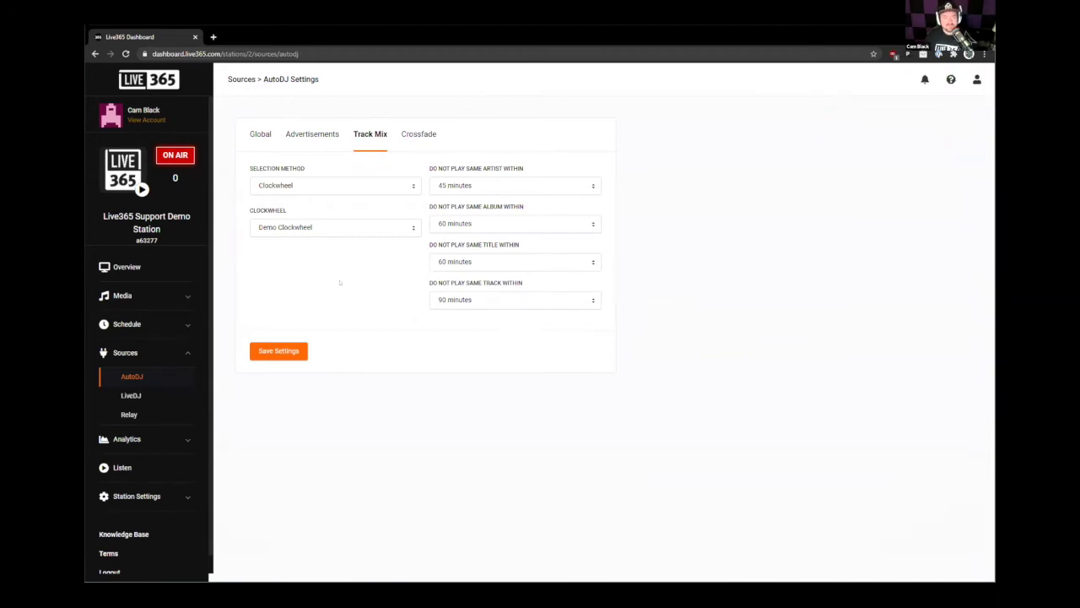
Step: Start a new scheduled event with its start set to April 24, 2021 at 12:00 PM
{"action": "left_click", "coordinate": [155, 325]}
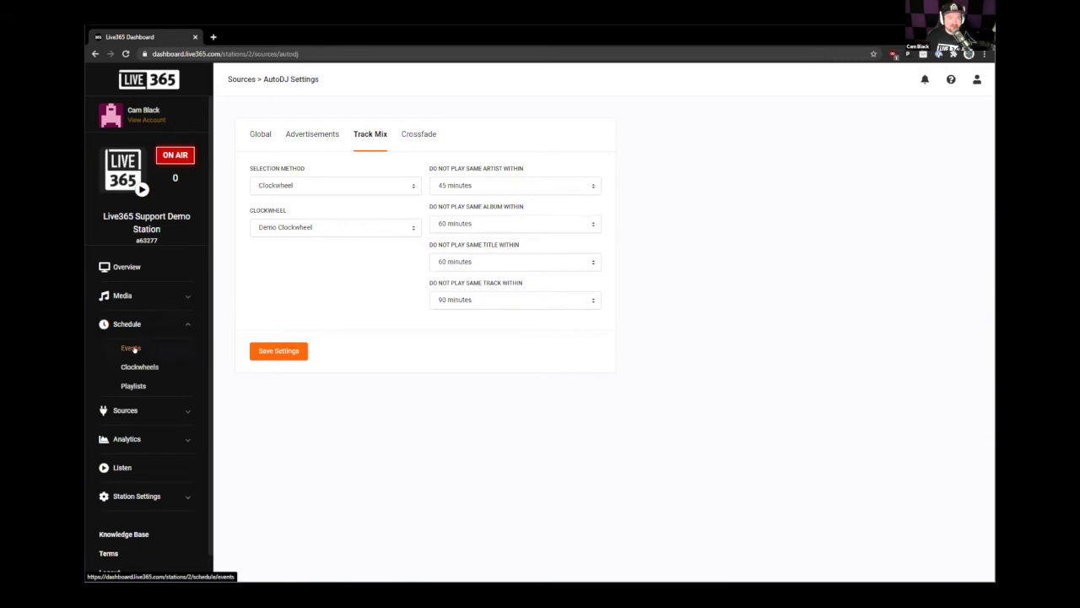
{"action": "left_click", "coordinate": [131, 348]}
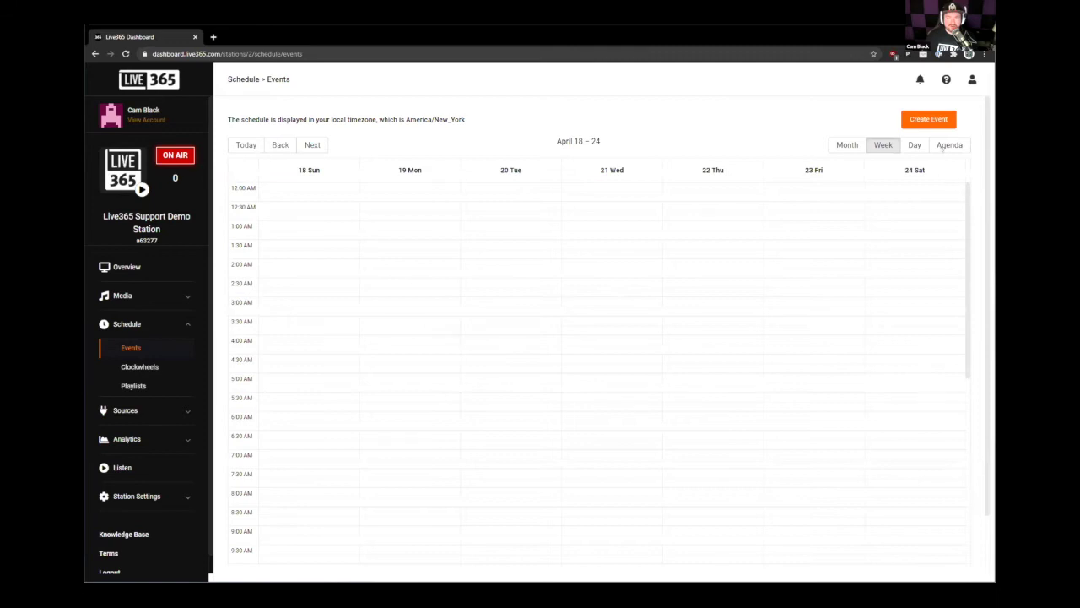
{"action": "left_click", "coordinate": [936, 121]}
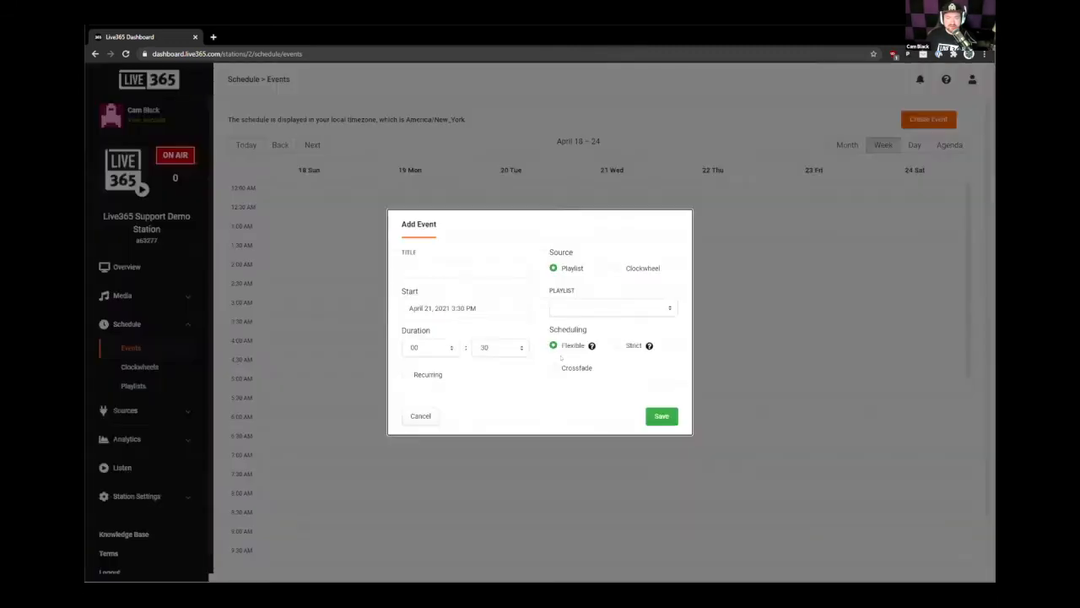
{"action": "left_click", "coordinate": [472, 308]}
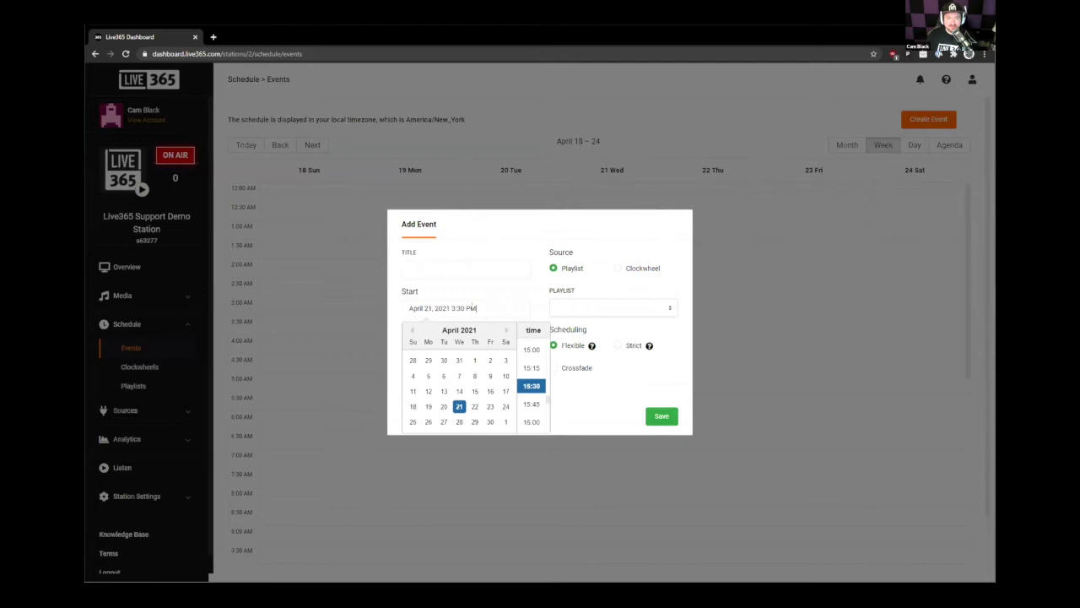
{"action": "left_click", "coordinate": [506, 406]}
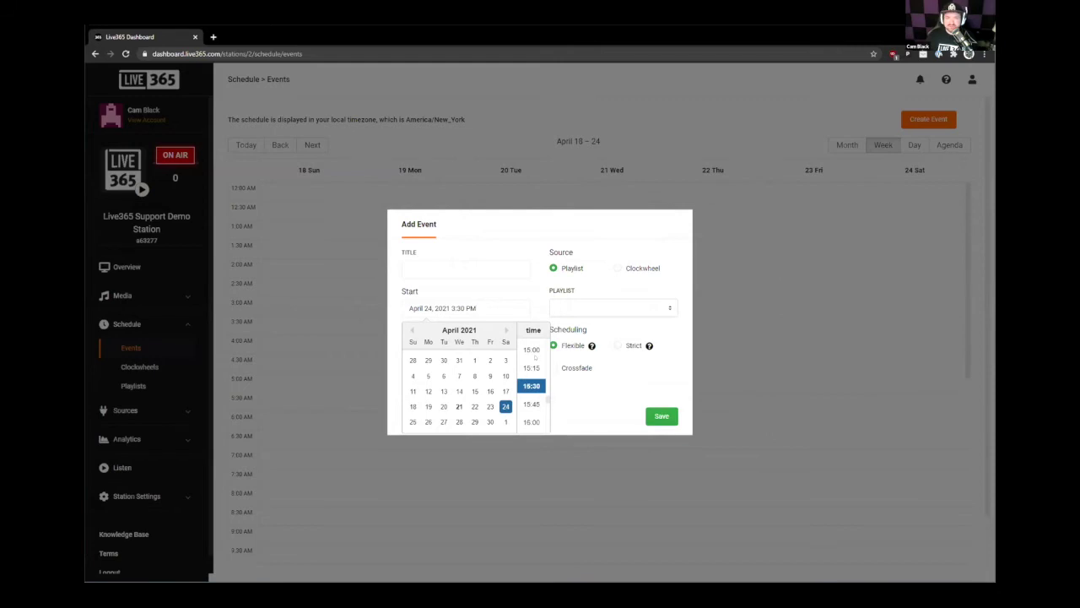
{"action": "scroll", "coordinate": [534, 357], "scroll_direction": "up", "scroll_amount": 5}
{"action": "scroll", "coordinate": [533, 381], "scroll_direction": "up", "scroll_amount": 1}
{"action": "left_click", "coordinate": [530, 375]}
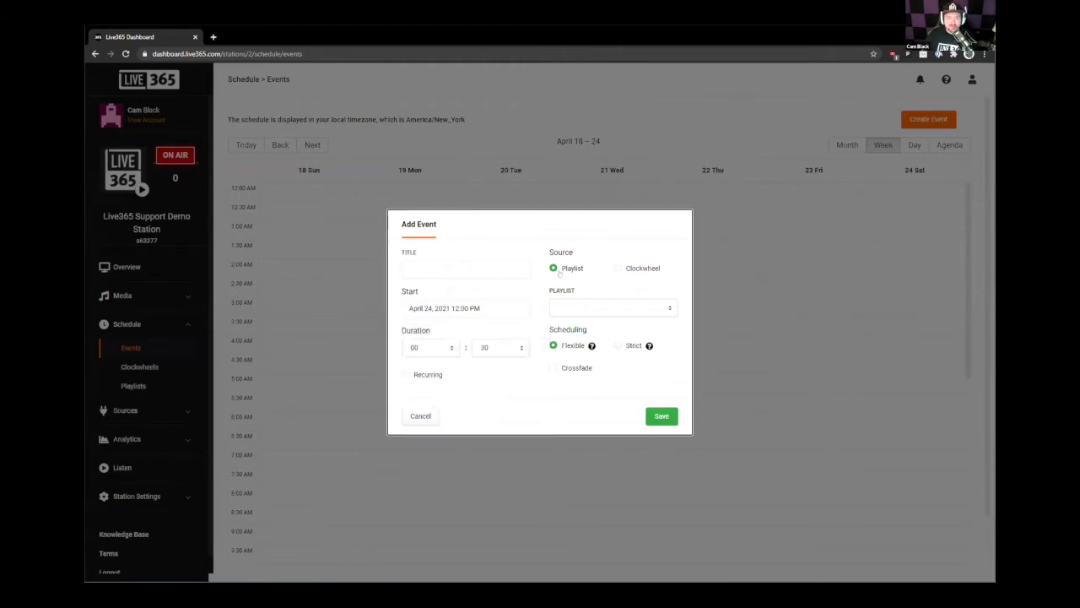
Step: Use Demo Clockwheel as the event's source and title the event Show 1
{"action": "left_click", "coordinate": [638, 270]}
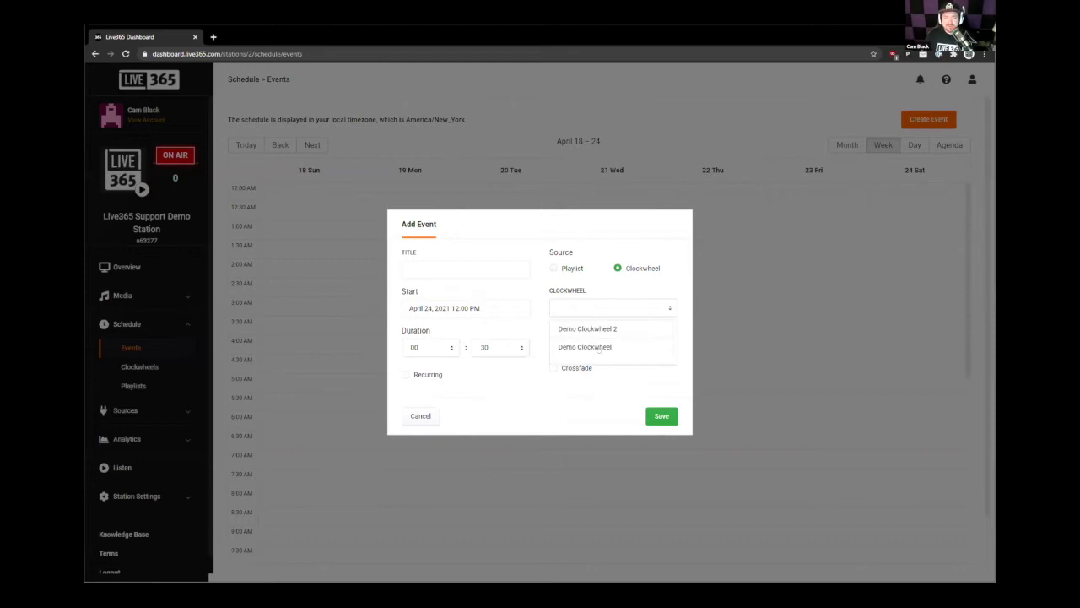
{"action": "left_click", "coordinate": [577, 347]}
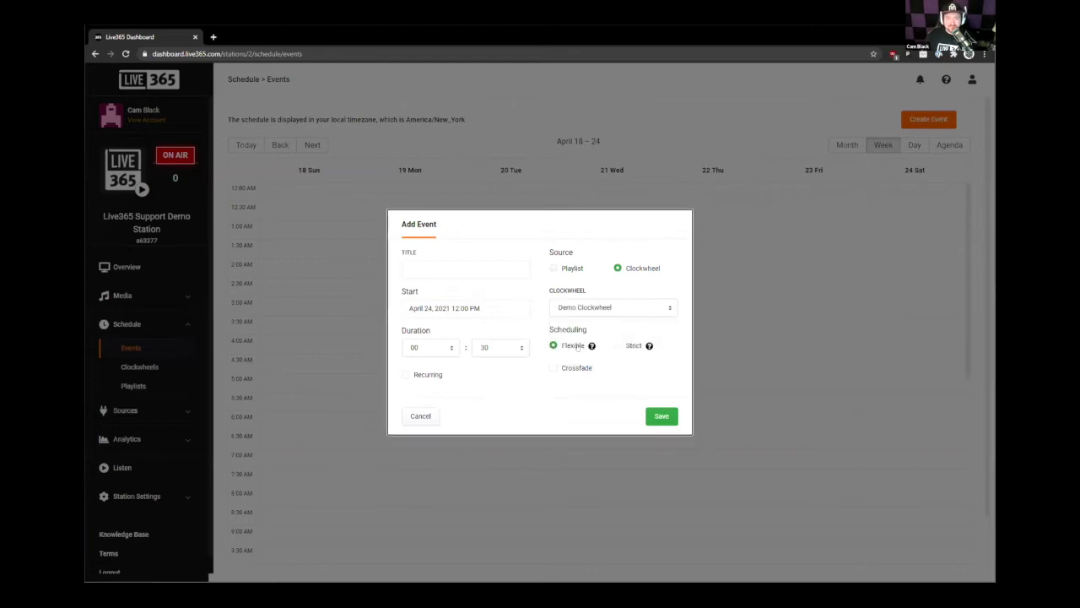
{"action": "left_click", "coordinate": [485, 271]}
{"action": "type", "text": "SHow 1"}
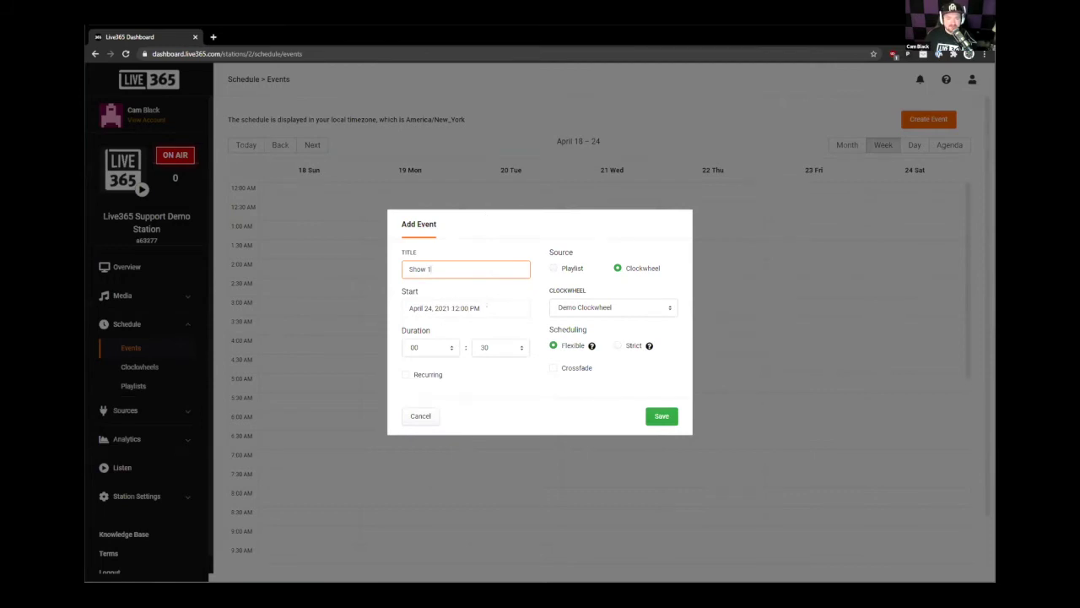
Step: Set the event's duration to 01 hours and 00 minutes
{"action": "left_click", "coordinate": [425, 349]}
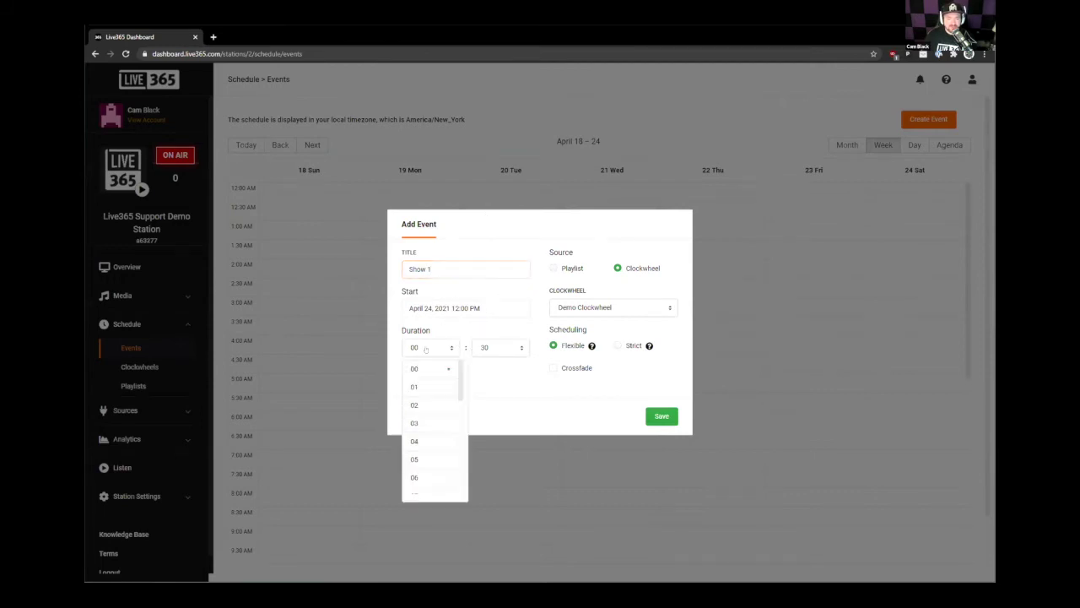
{"action": "left_click", "coordinate": [414, 386]}
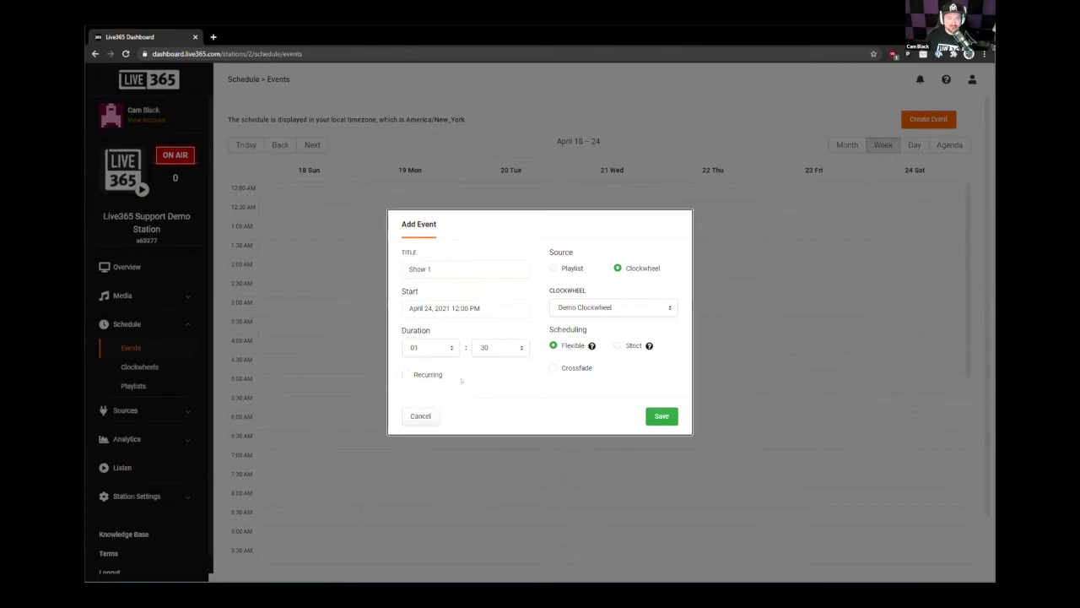
{"action": "left_click", "coordinate": [486, 355]}
{"action": "left_click", "coordinate": [485, 368]}
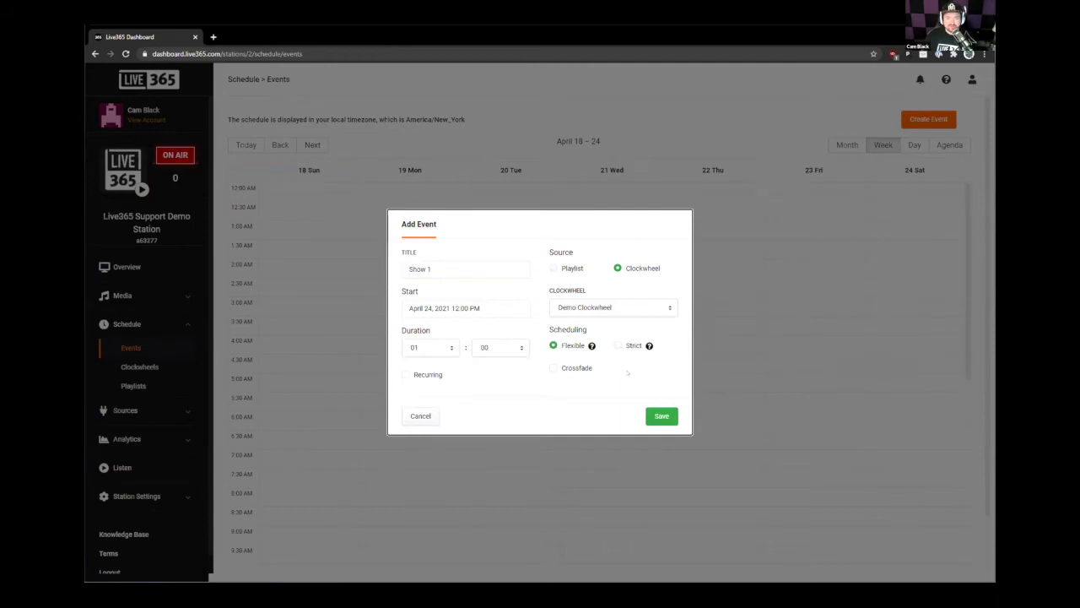
Step: Enable Crossfade for the event, switch Recurring on and back off, and save the event
{"action": "mouse_move", "coordinate": [592, 346]}
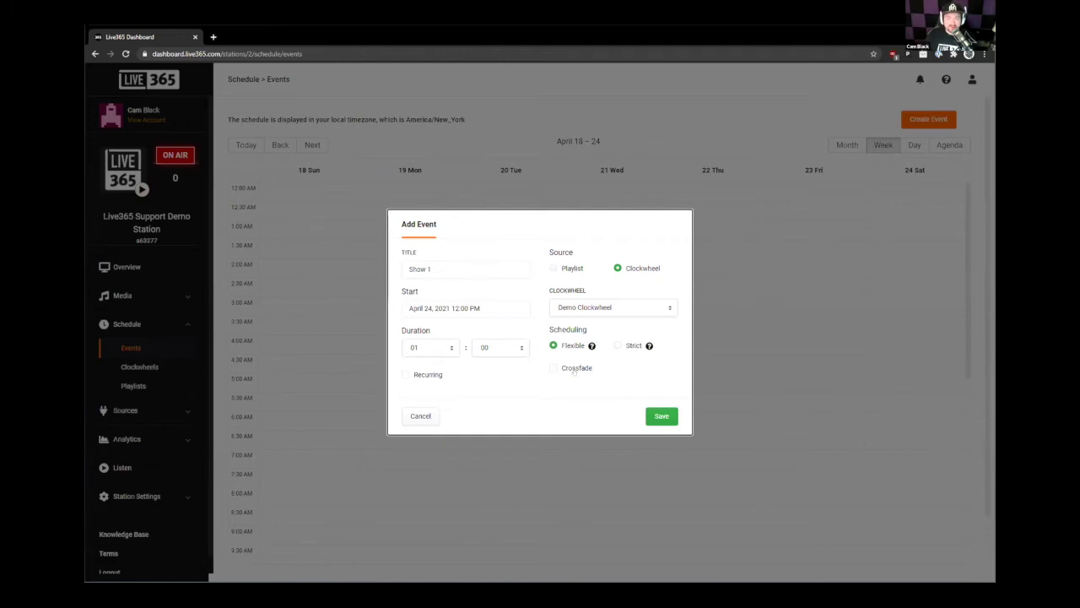
{"action": "left_click", "coordinate": [575, 368]}
{"action": "left_click", "coordinate": [422, 378]}
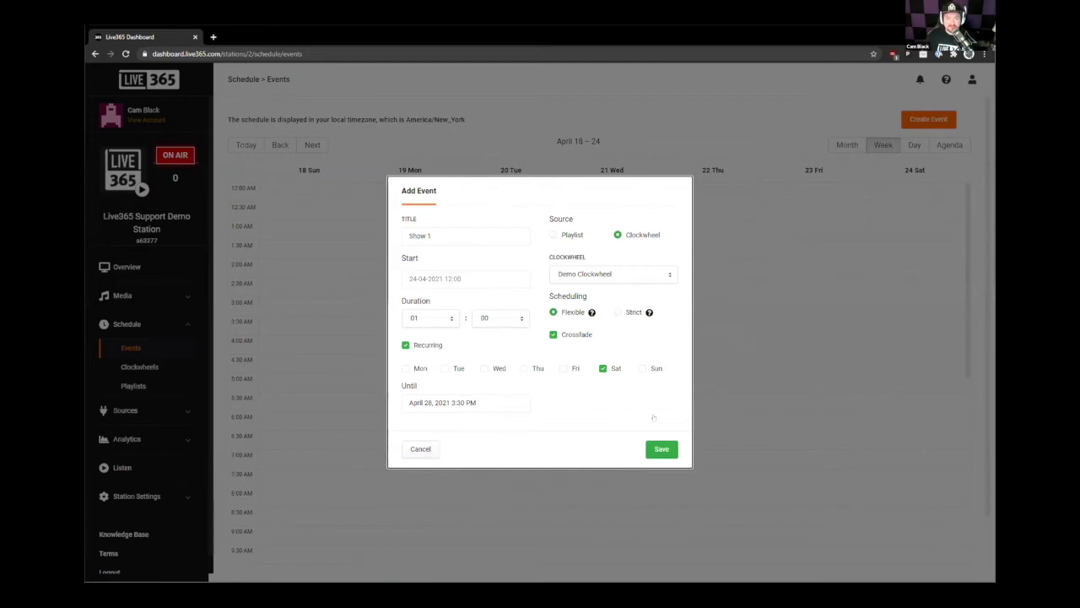
{"action": "left_click", "coordinate": [407, 345]}
{"action": "left_click", "coordinate": [662, 415]}
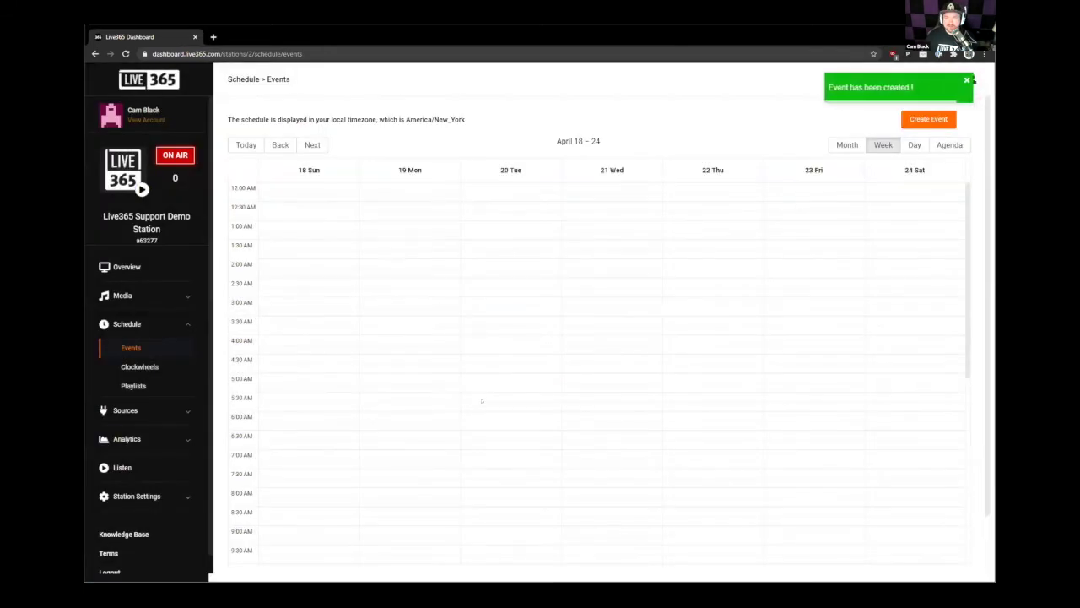
Step: Open the Show 1 event in the week schedule, review its generated track list through to the end, and save it
{"action": "scroll", "coordinate": [788, 389], "scroll_direction": "down", "scroll_amount": 2}
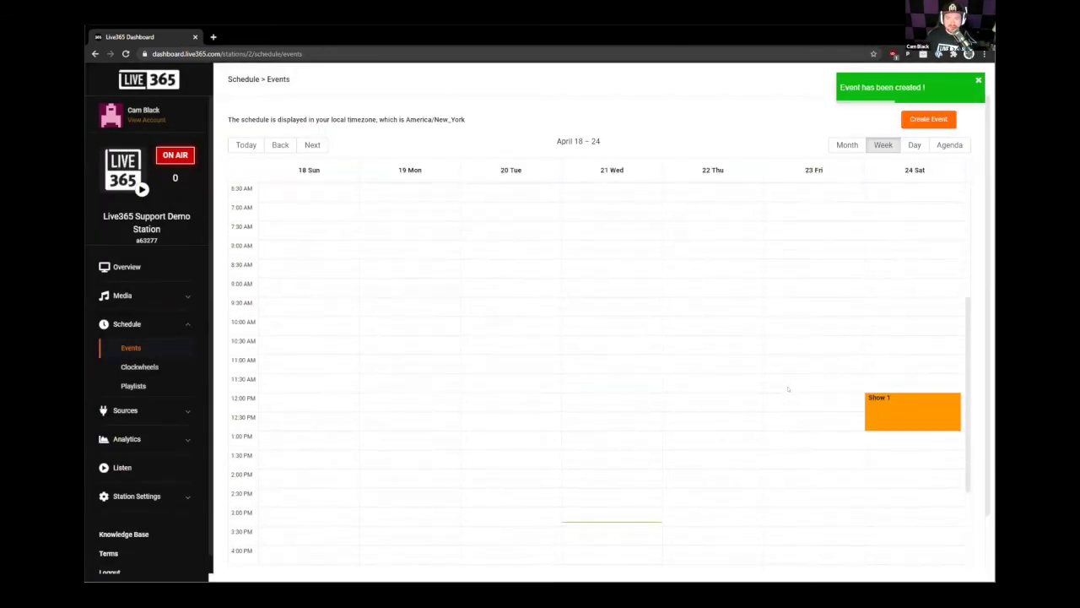
{"action": "scroll", "coordinate": [789, 389], "scroll_direction": "down", "scroll_amount": 1}
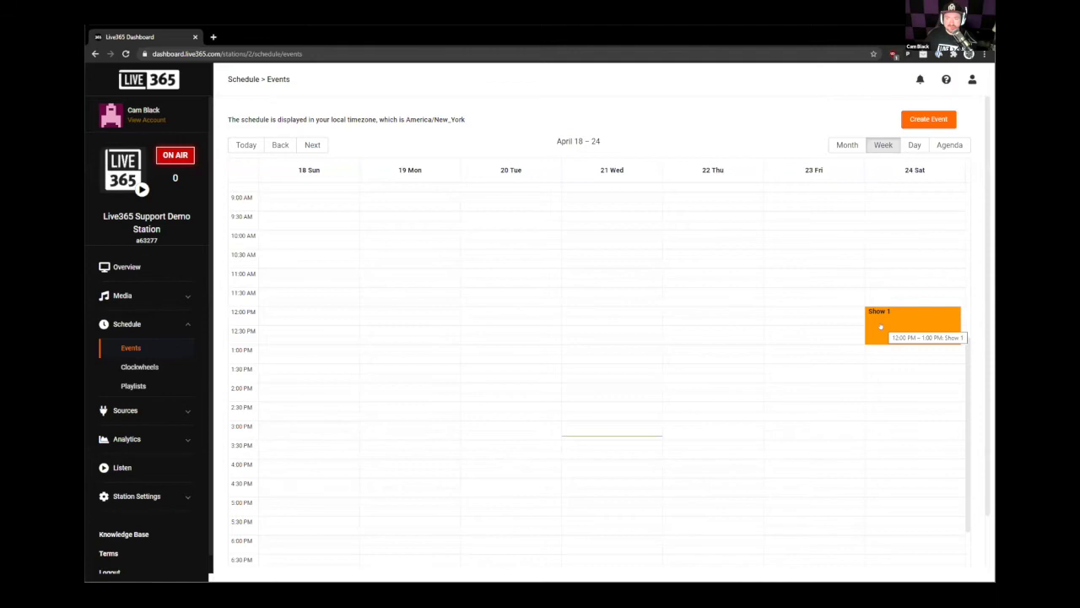
{"action": "left_click", "coordinate": [880, 326]}
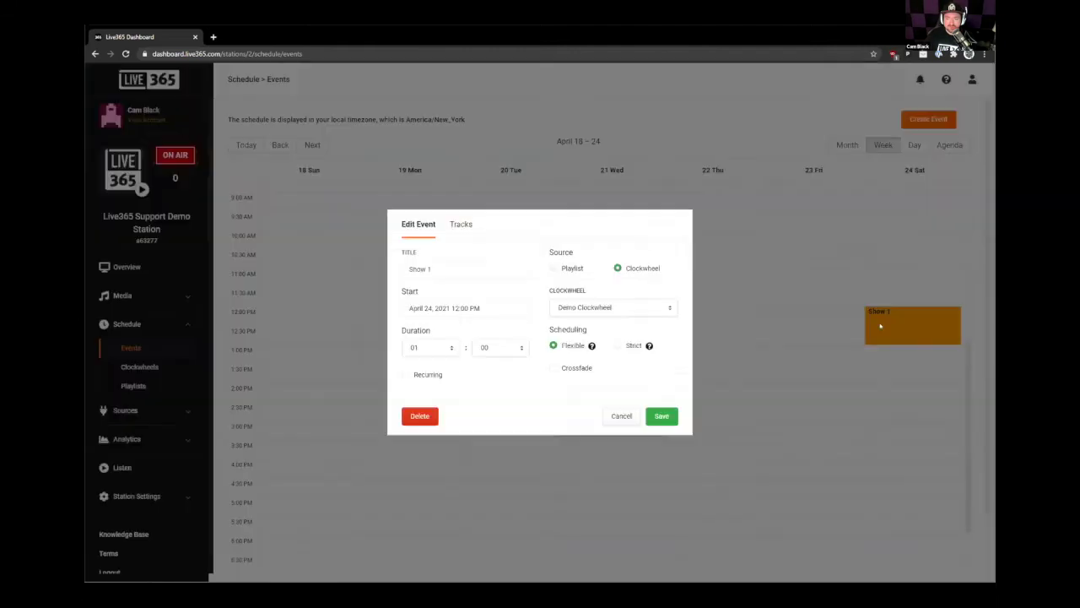
{"action": "left_click", "coordinate": [470, 228]}
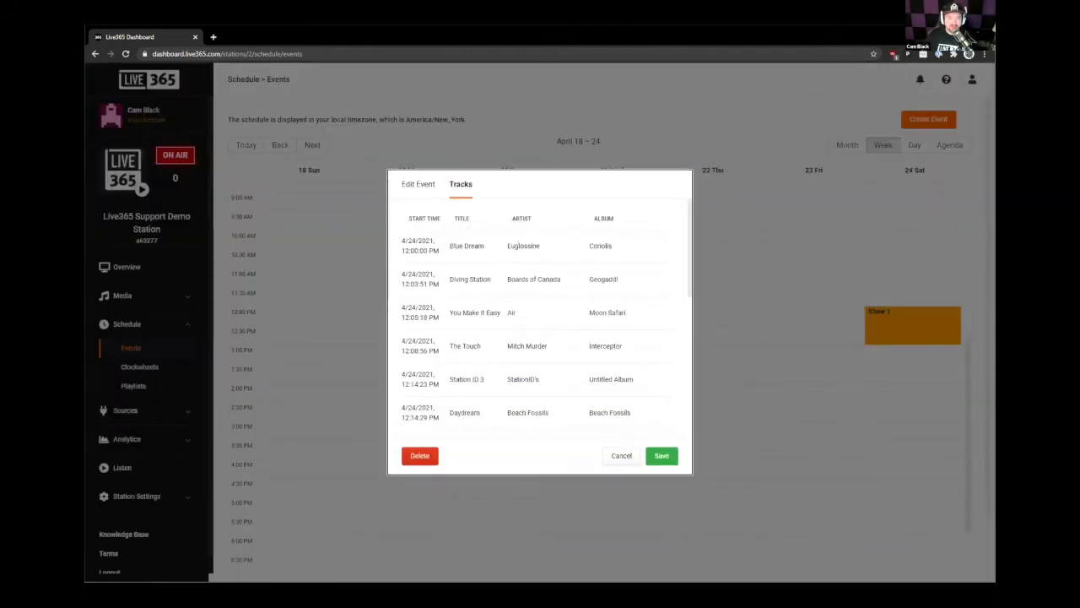
{"action": "scroll", "coordinate": [535, 305], "scroll_direction": "down", "scroll_amount": 2}
{"action": "scroll", "coordinate": [582, 348], "scroll_direction": "down", "scroll_amount": 5}
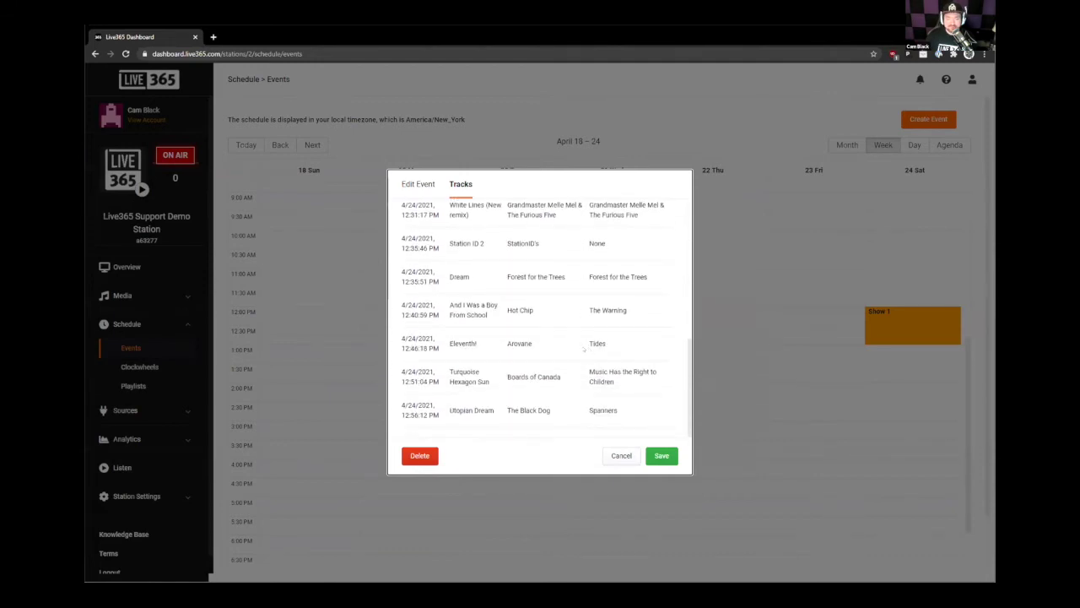
{"action": "left_click", "coordinate": [661, 456]}
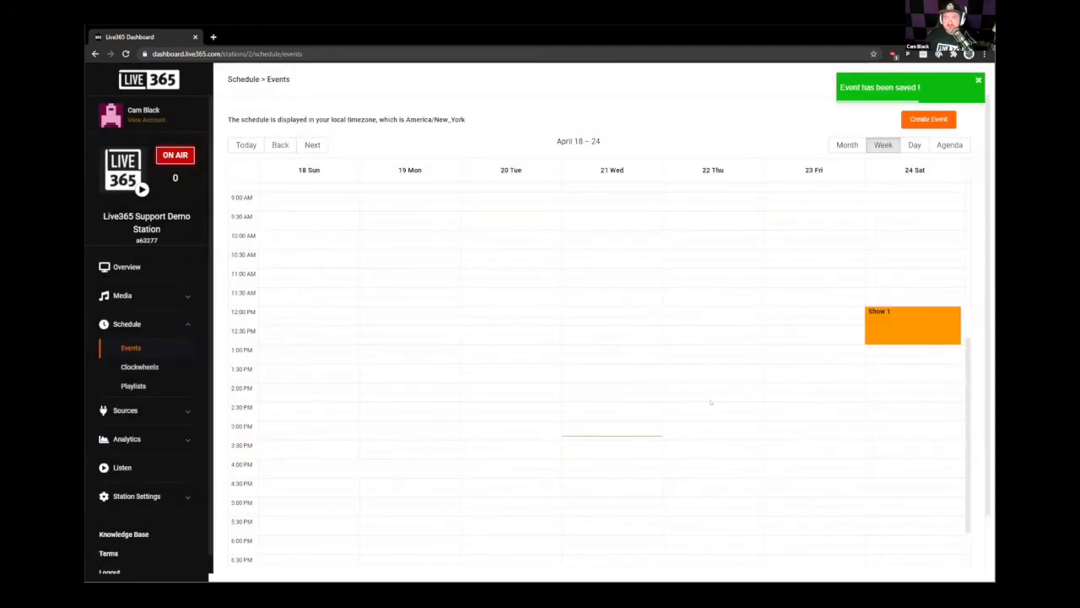
Step: Open Demo Playlist and look over the tracks it contains and their order
{"action": "left_click", "coordinate": [130, 386]}
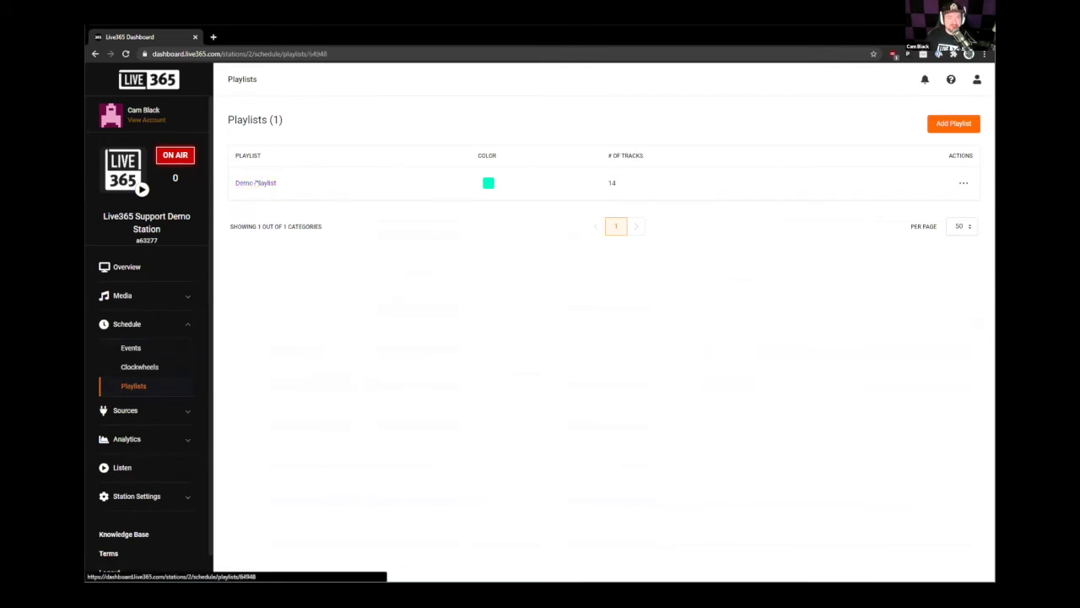
{"action": "left_click", "coordinate": [256, 182]}
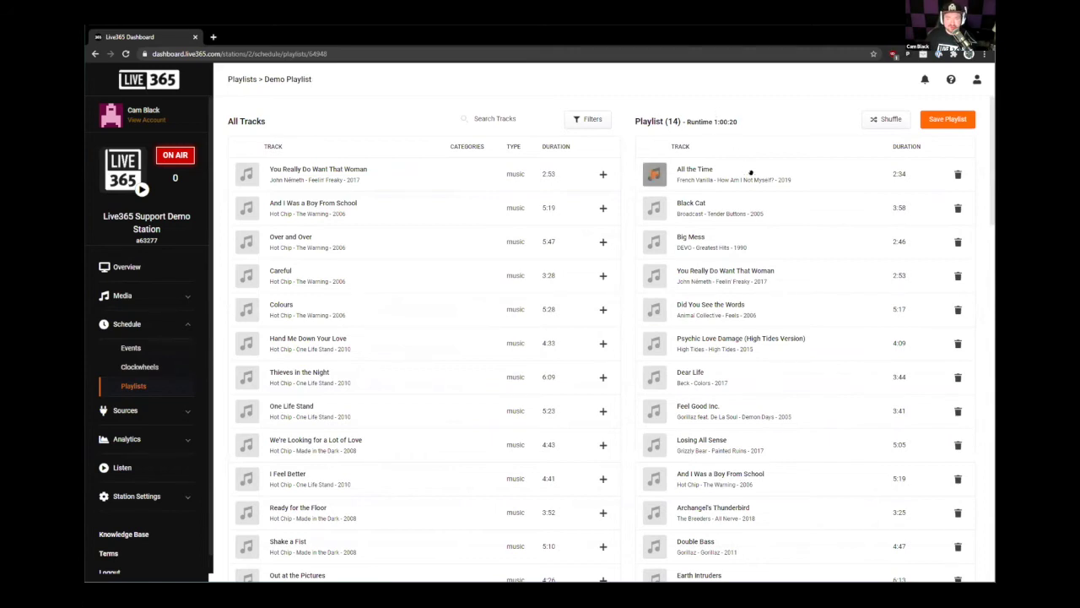
{"action": "scroll", "coordinate": [655, 343], "scroll_direction": "down", "scroll_amount": 3}
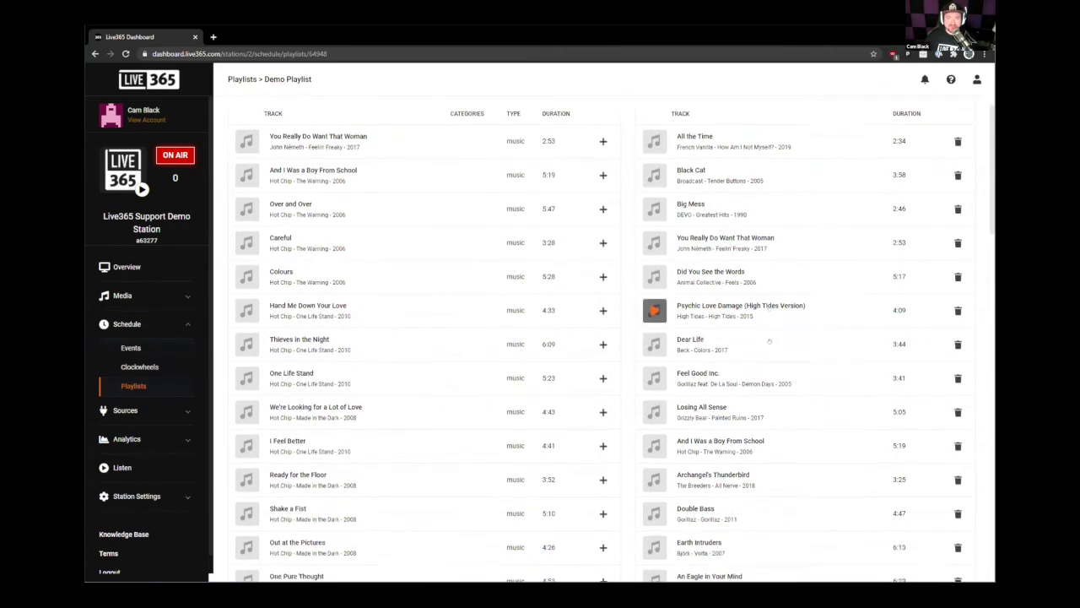
{"action": "scroll", "coordinate": [781, 452], "scroll_direction": "up", "scroll_amount": 2}
{"action": "scroll", "coordinate": [782, 452], "scroll_direction": "up", "scroll_amount": 1}
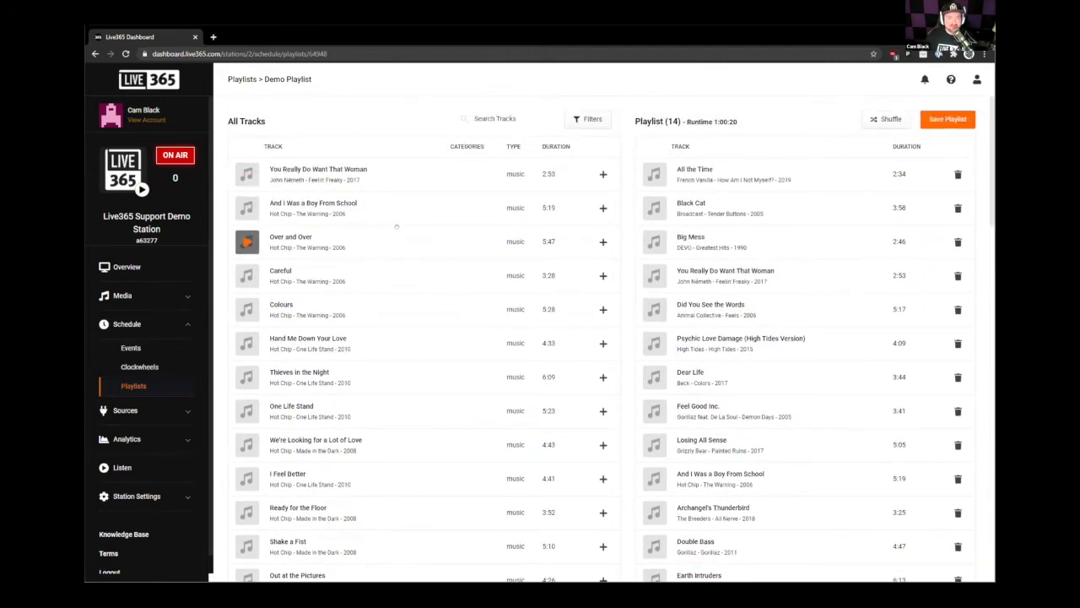
Step: Find Carolyn's Fingers by Cocteau Twins among all tracks and add it to the end of Demo Playlist
{"action": "scroll", "coordinate": [405, 249], "scroll_direction": "down", "scroll_amount": 10}
{"action": "scroll", "coordinate": [416, 280], "scroll_direction": "down", "scroll_amount": 6}
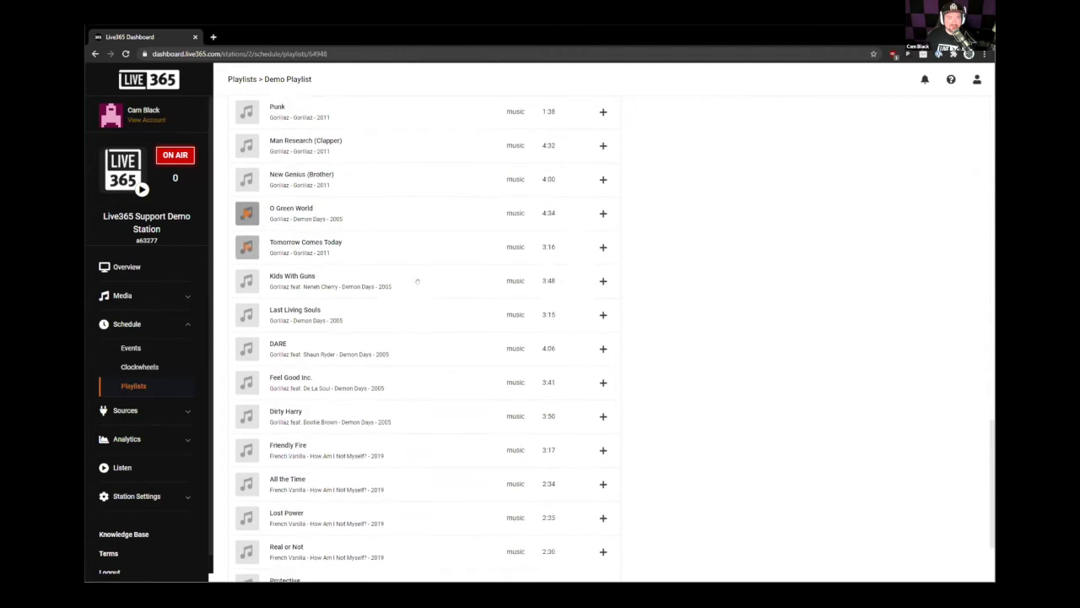
{"action": "left_click", "coordinate": [338, 545]}
{"action": "scroll", "coordinate": [428, 458], "scroll_direction": "up", "scroll_amount": 5}
{"action": "scroll", "coordinate": [427, 470], "scroll_direction": "up", "scroll_amount": 3}
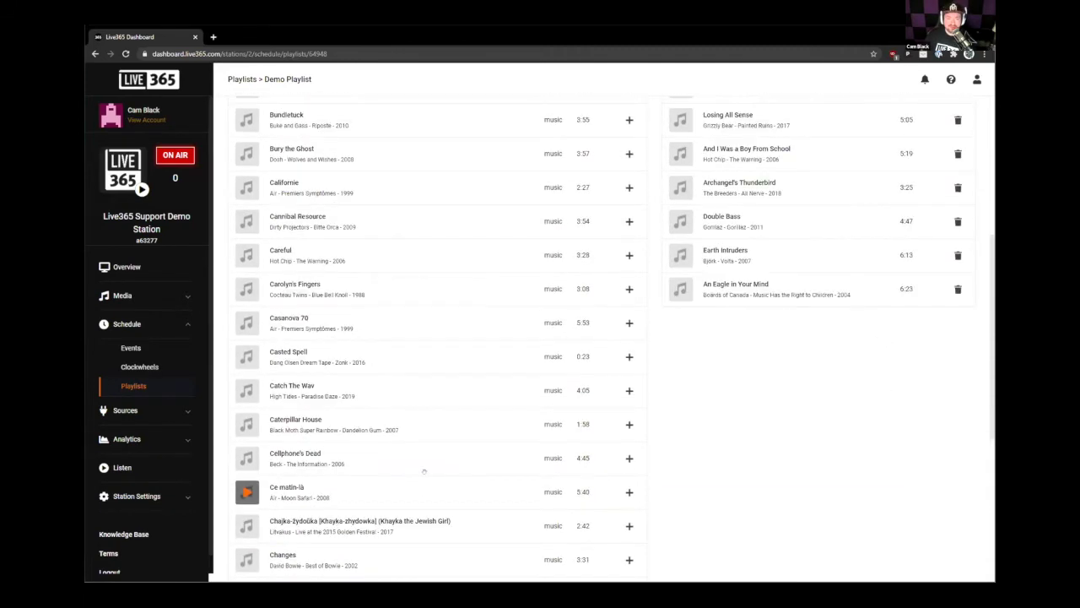
{"action": "left_click", "coordinate": [629, 337]}
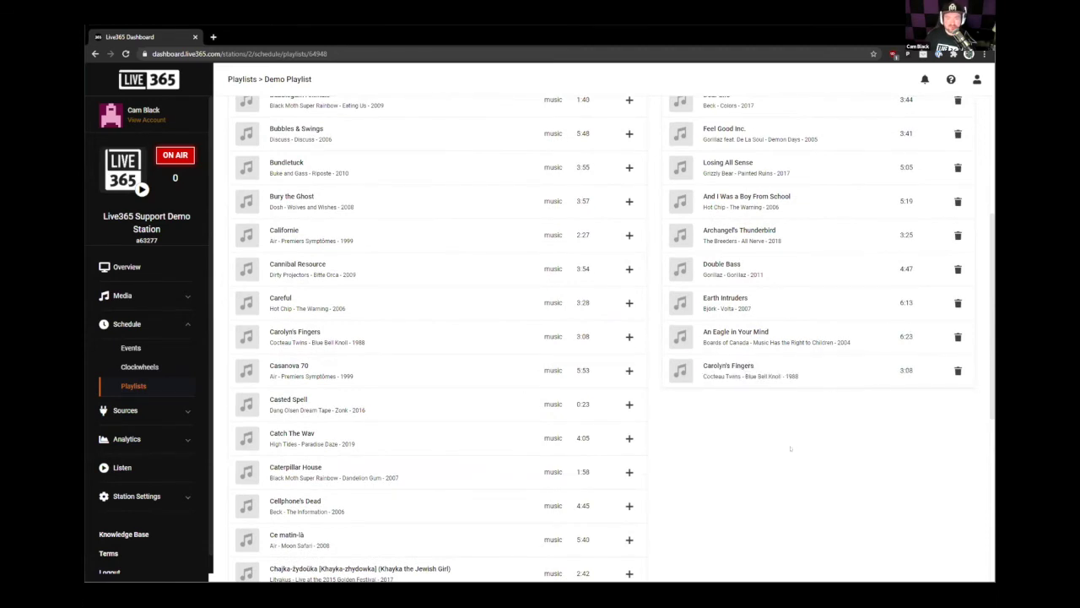
Step: Browse the All Tracks list and its paging, and look over the songs in Demo Playlist alongside it
{"action": "scroll", "coordinate": [777, 462], "scroll_direction": "down", "scroll_amount": 5}
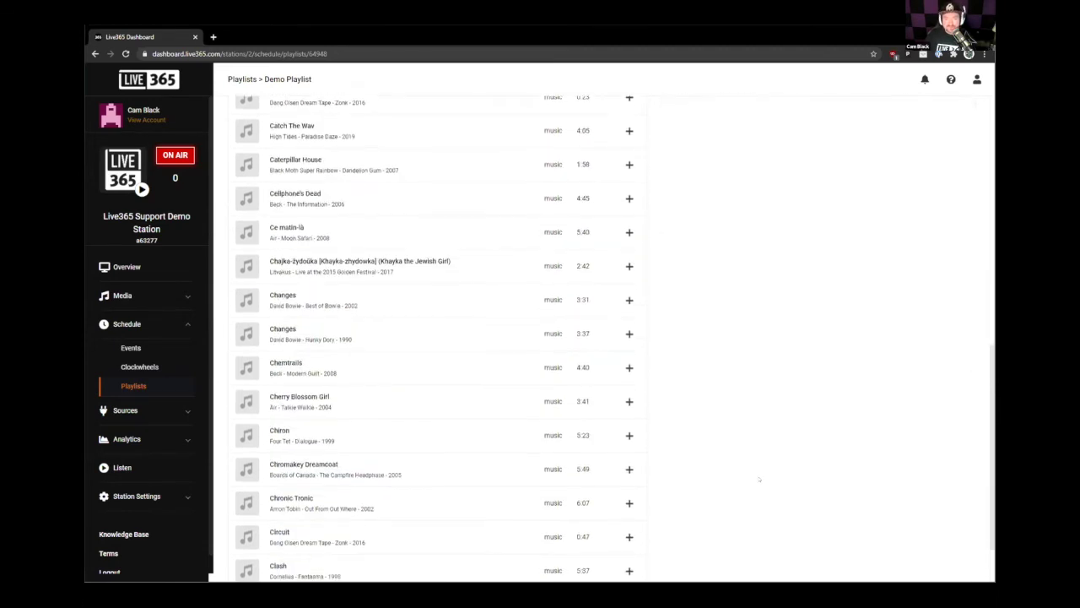
{"action": "scroll", "coordinate": [759, 480], "scroll_direction": "down", "scroll_amount": 1}
{"action": "left_click", "coordinate": [266, 547]}
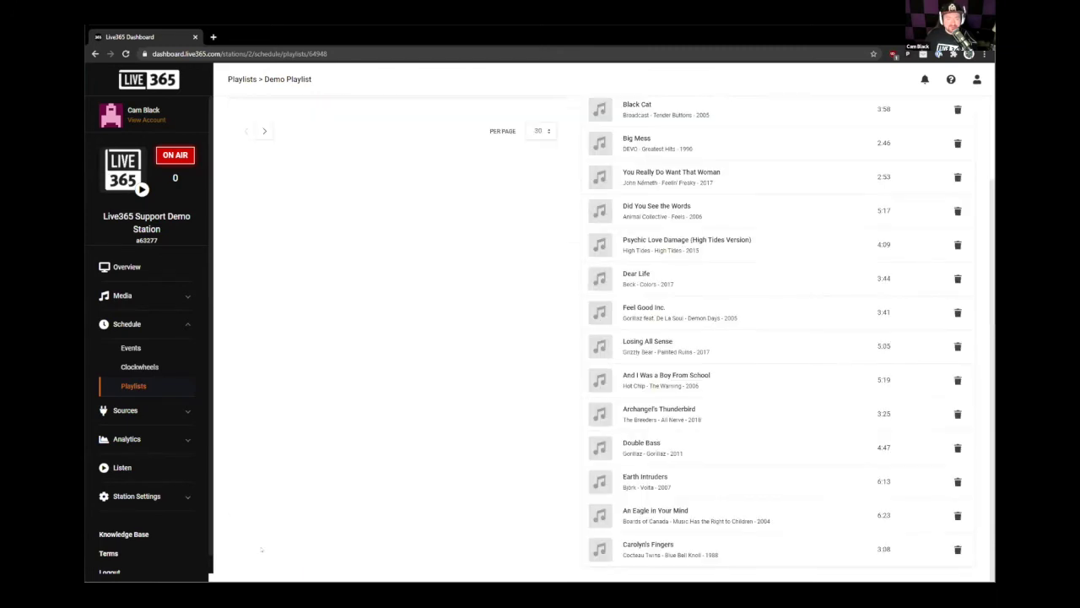
{"action": "scroll", "coordinate": [390, 532], "scroll_direction": "down", "scroll_amount": 6}
{"action": "scroll", "coordinate": [417, 521], "scroll_direction": "up", "scroll_amount": 10}
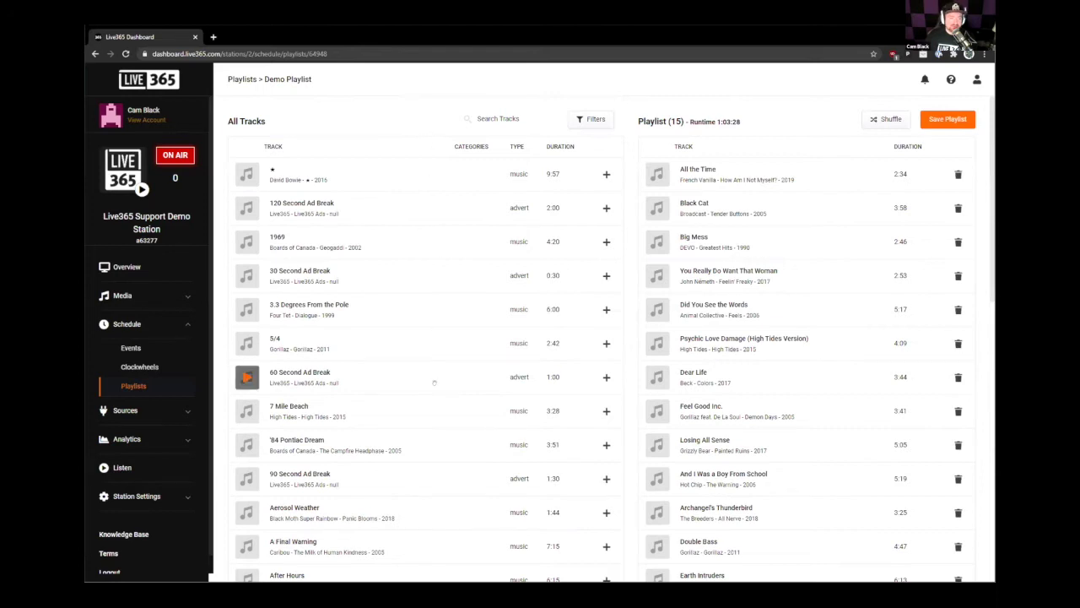
{"action": "scroll", "coordinate": [439, 379], "scroll_direction": "down", "scroll_amount": 2}
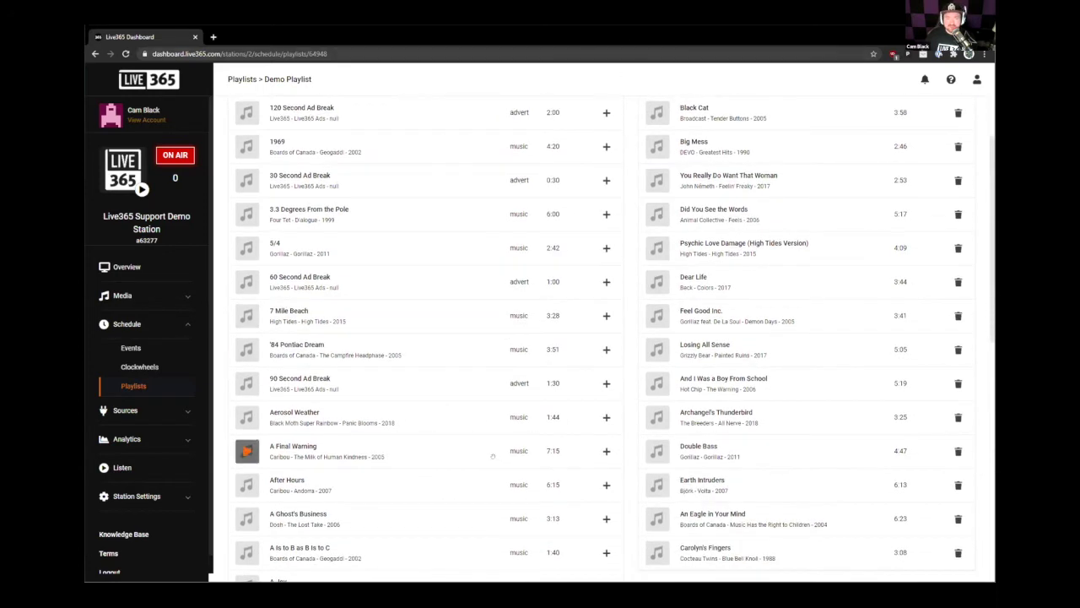
{"action": "scroll", "coordinate": [492, 456], "scroll_direction": "down", "scroll_amount": 2}
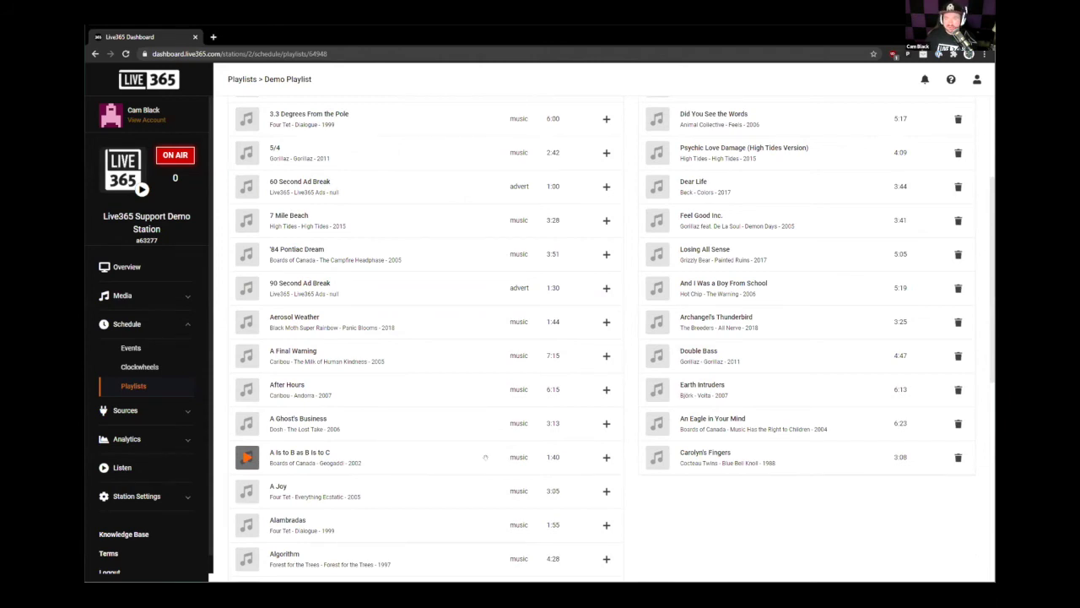
{"action": "scroll", "coordinate": [485, 458], "scroll_direction": "down", "scroll_amount": 3}
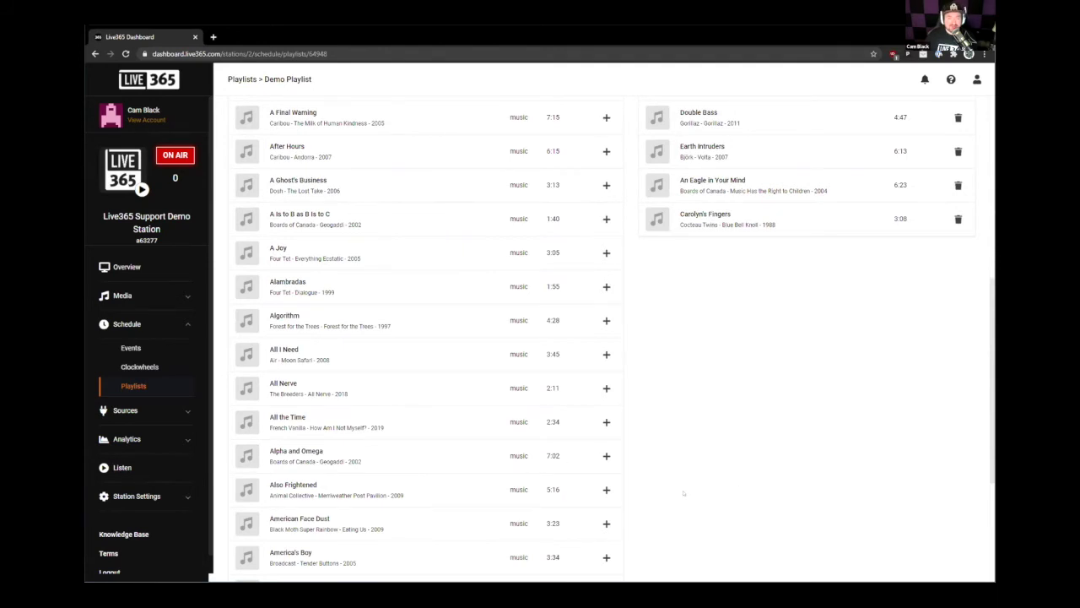
{"action": "scroll", "coordinate": [702, 479], "scroll_direction": "up", "scroll_amount": 5}
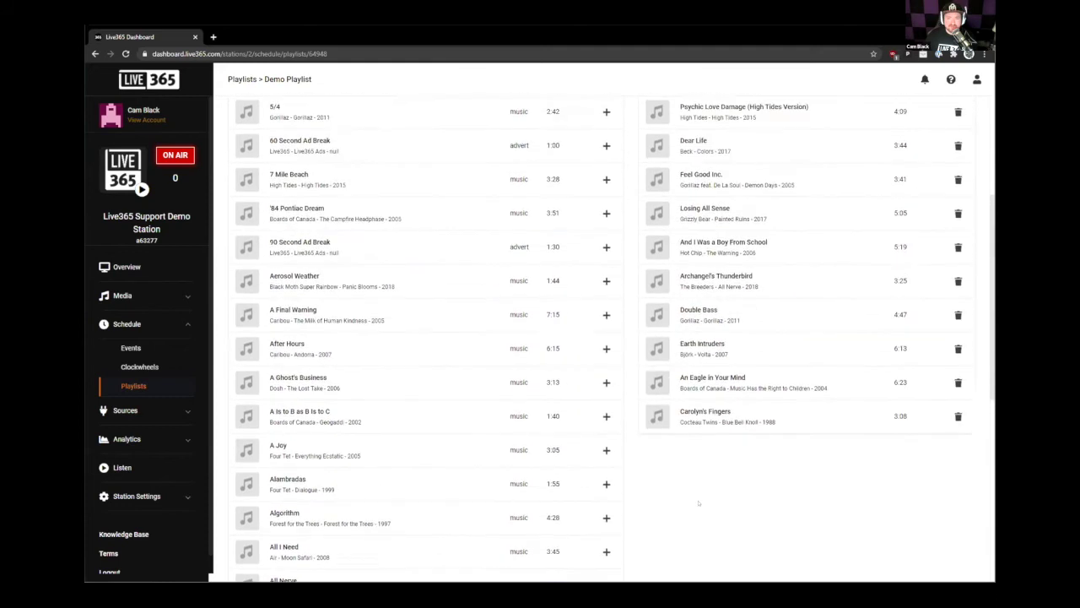
{"action": "scroll", "coordinate": [770, 379], "scroll_direction": "up", "scroll_amount": 2}
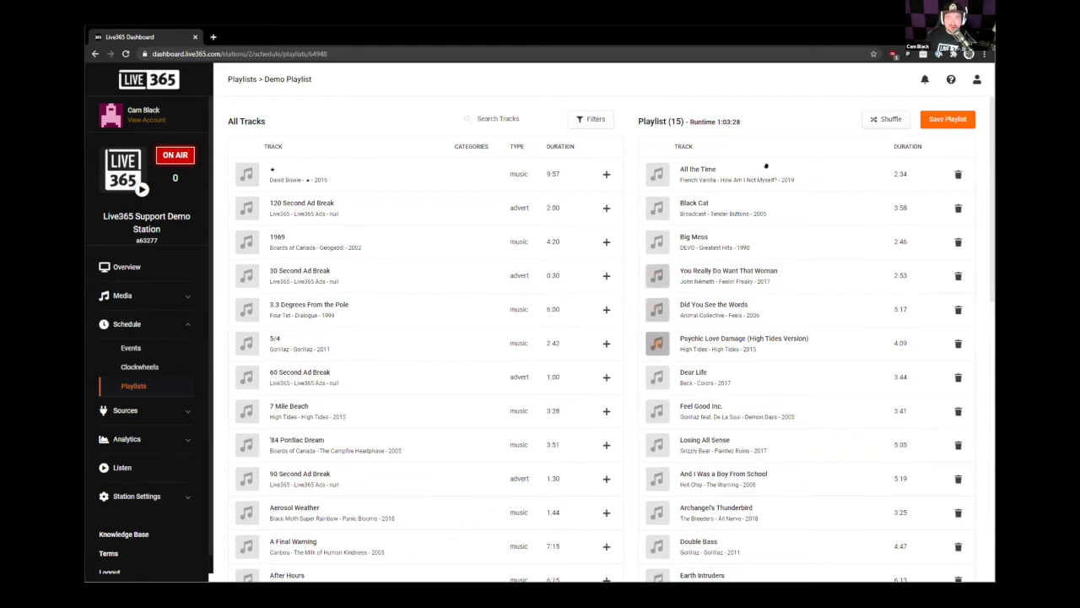
Step: Shuffle the track order of Demo Playlist and save the playlist
{"action": "scroll", "coordinate": [827, 325], "scroll_direction": "down", "scroll_amount": 2}
{"action": "scroll", "coordinate": [827, 326], "scroll_direction": "up", "scroll_amount": 2}
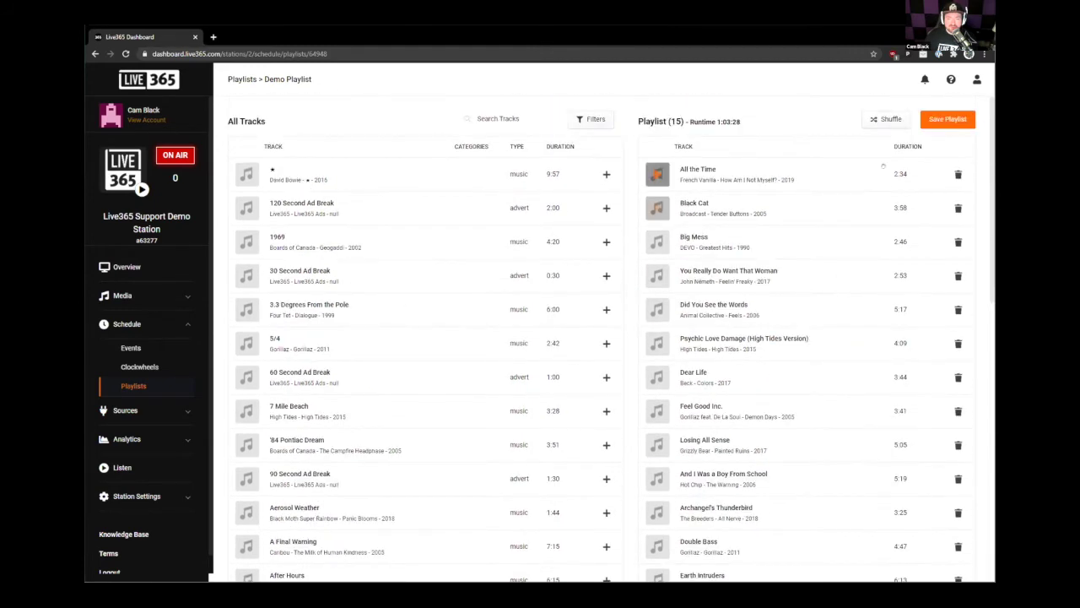
{"action": "left_click", "coordinate": [886, 119]}
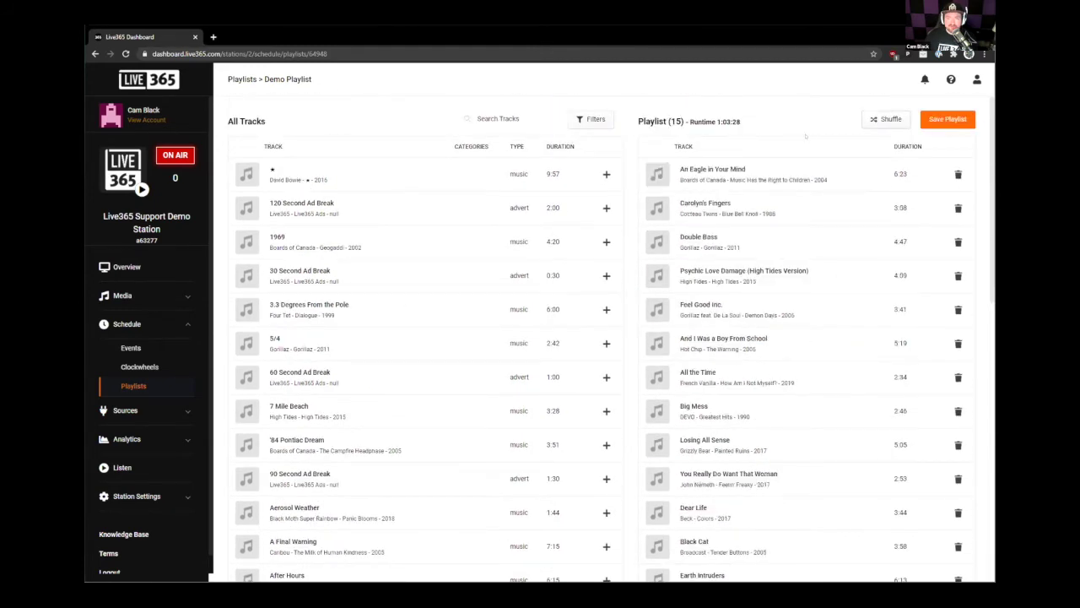
{"action": "left_click", "coordinate": [933, 120]}
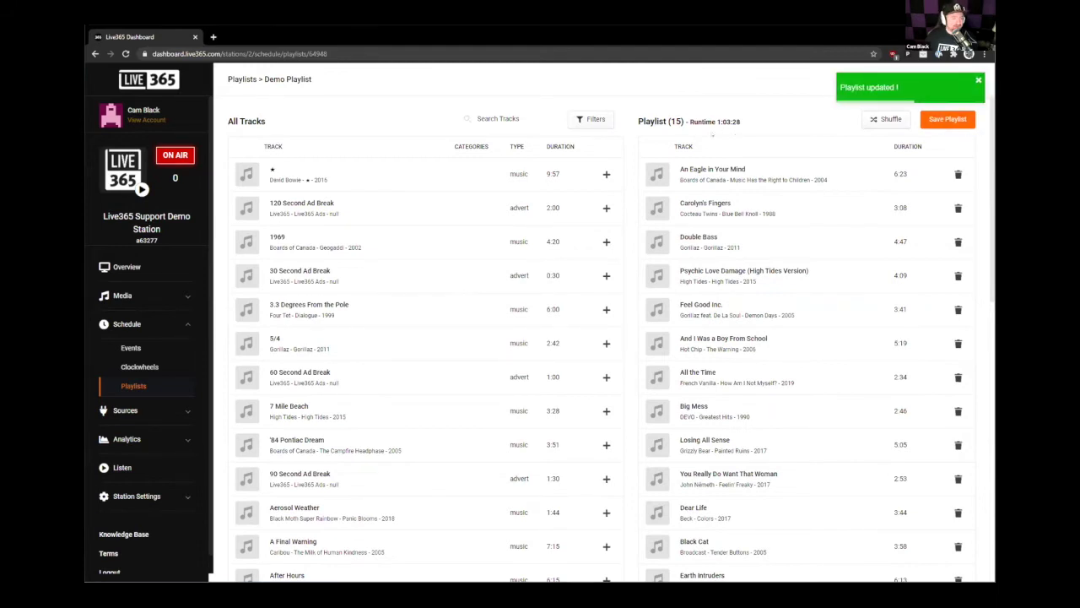
Step: Start a new event in the week schedule with Demo Playlist as its source and Crossfade enabled
{"action": "left_click", "coordinate": [131, 350]}
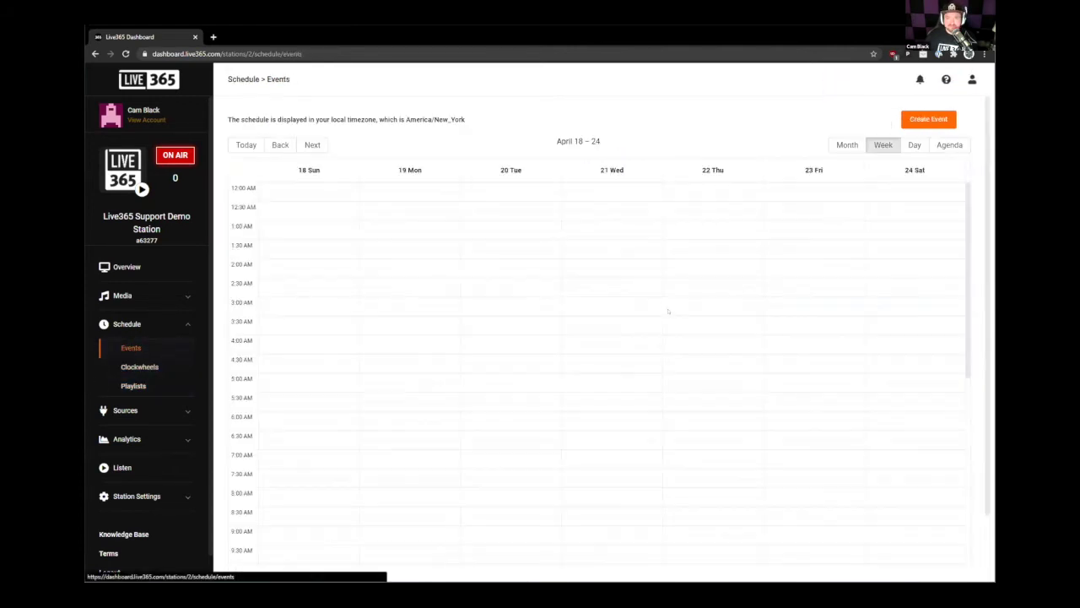
{"action": "scroll", "coordinate": [878, 332], "scroll_direction": "down", "scroll_amount": 5}
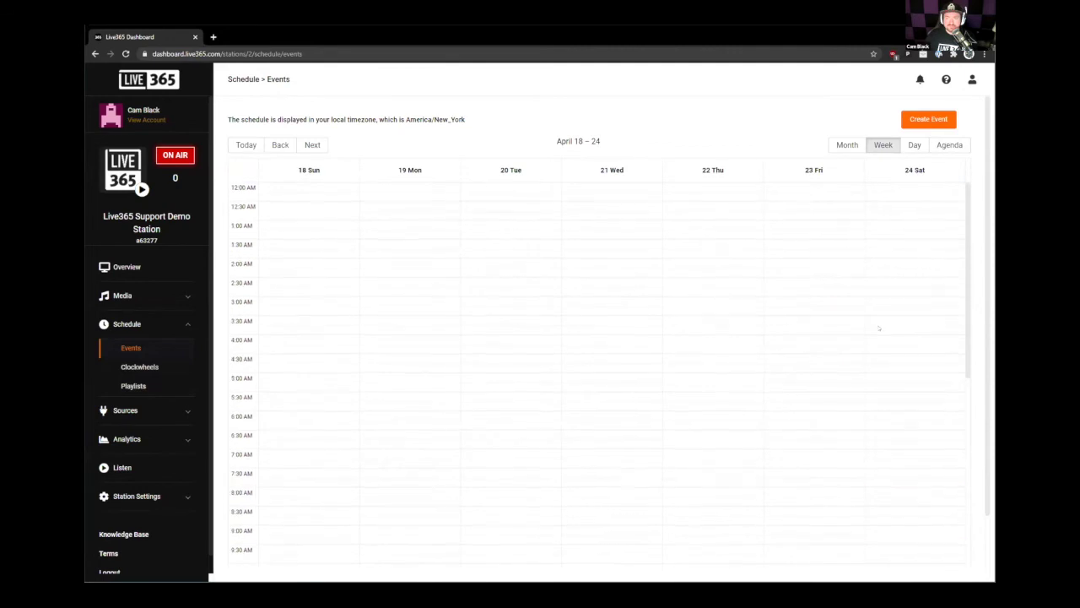
{"action": "scroll", "coordinate": [878, 332], "scroll_direction": "up", "scroll_amount": 2}
{"action": "left_click", "coordinate": [928, 119]}
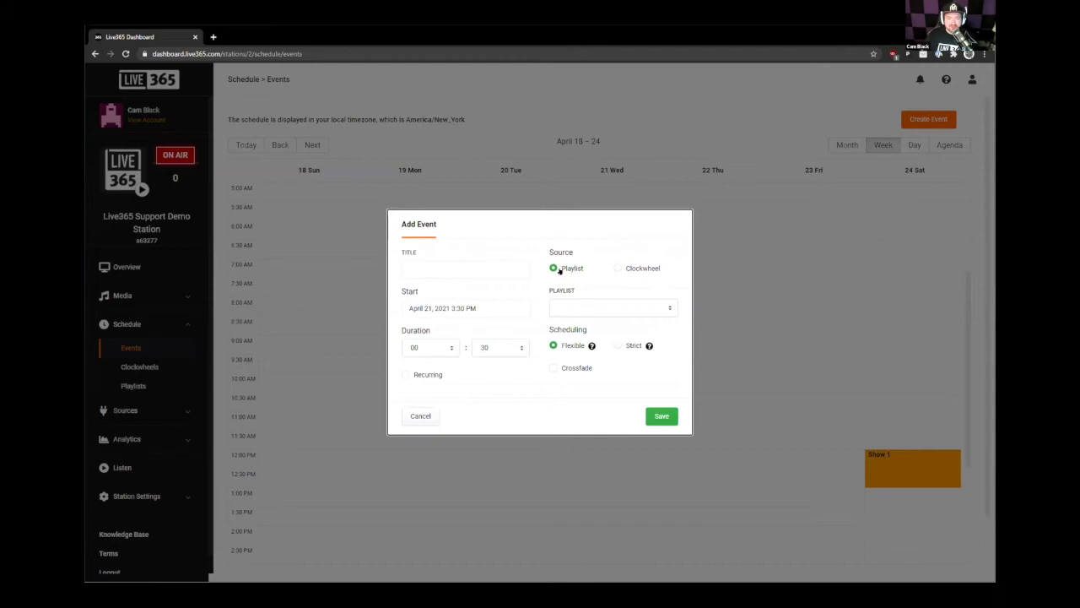
{"action": "left_click", "coordinate": [591, 308]}
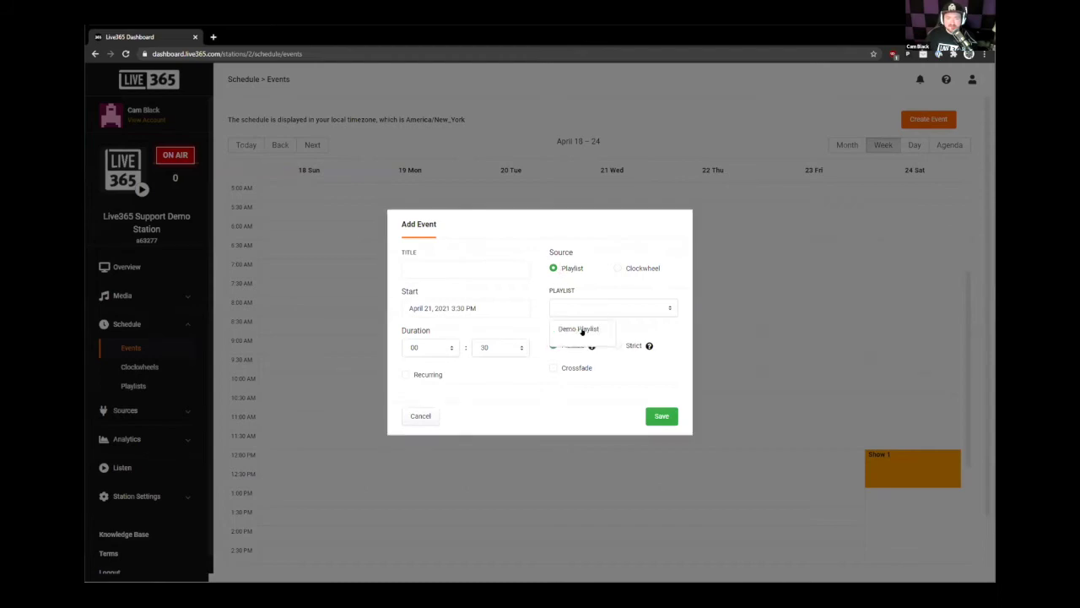
{"action": "left_click", "coordinate": [583, 329]}
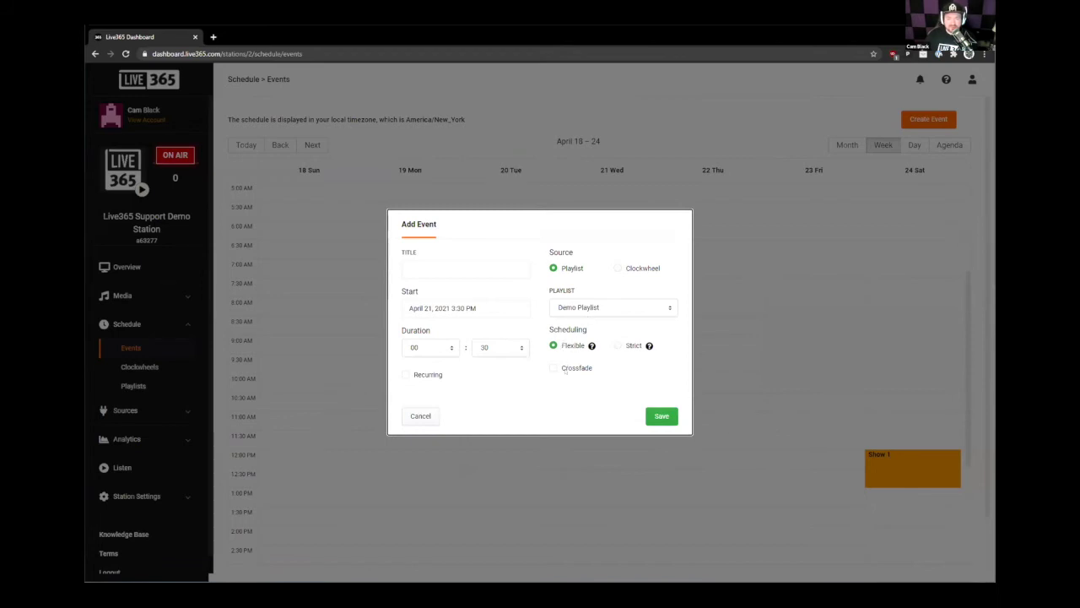
{"action": "left_click", "coordinate": [565, 370]}
Step: Set the new event's duration to 01 hour and 00 minutes
{"action": "left_click", "coordinate": [425, 352]}
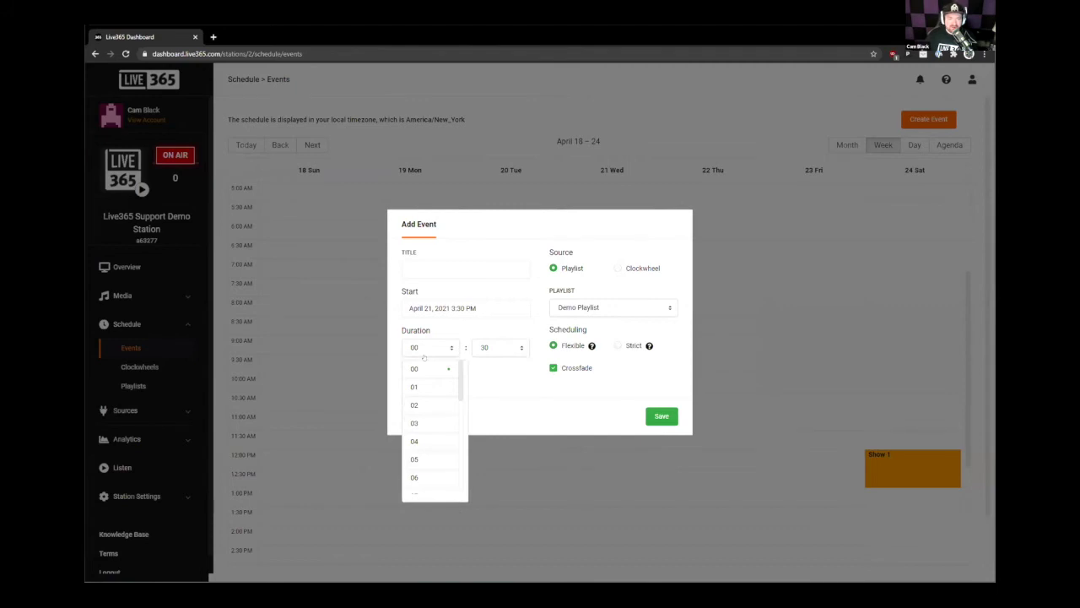
{"action": "left_click", "coordinate": [413, 387]}
{"action": "left_click", "coordinate": [498, 347]}
{"action": "left_click", "coordinate": [553, 385]}
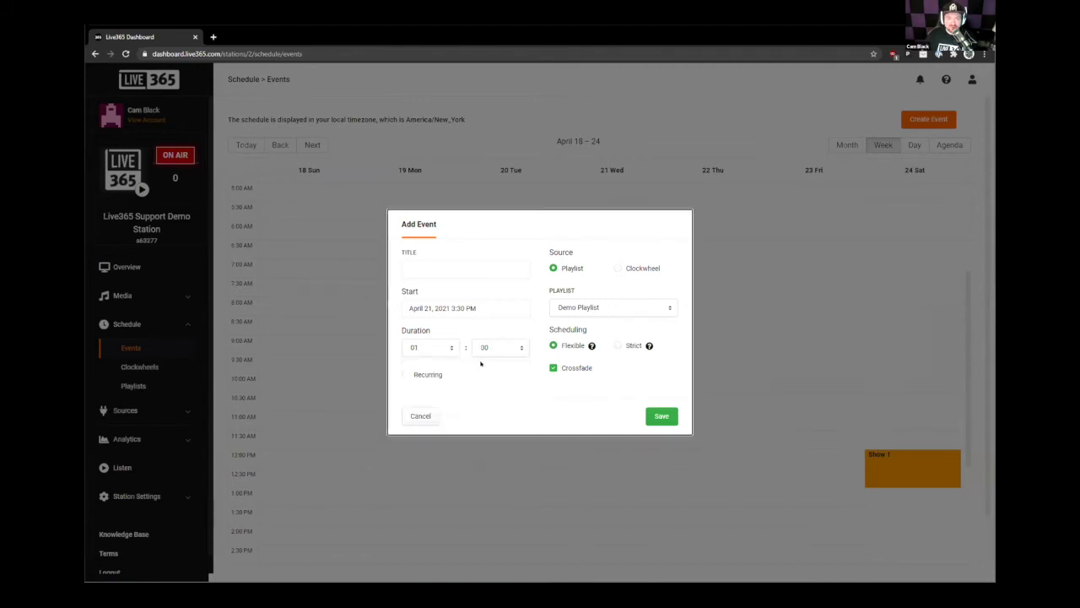
Step: Set the new event's start to April 24, 2021 at 1:00 PM
{"action": "left_click", "coordinate": [481, 308]}
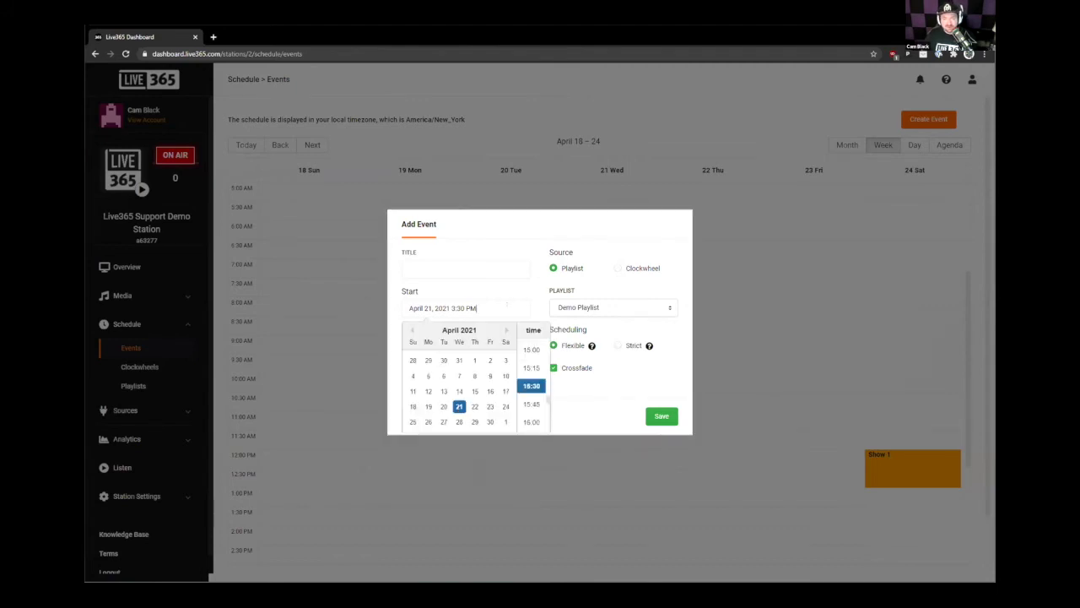
{"action": "left_click", "coordinate": [504, 407]}
{"action": "scroll", "coordinate": [534, 387], "scroll_direction": "down", "scroll_amount": 1}
{"action": "scroll", "coordinate": [536, 389], "scroll_direction": "up", "scroll_amount": 3}
{"action": "scroll", "coordinate": [537, 388], "scroll_direction": "up", "scroll_amount": 2}
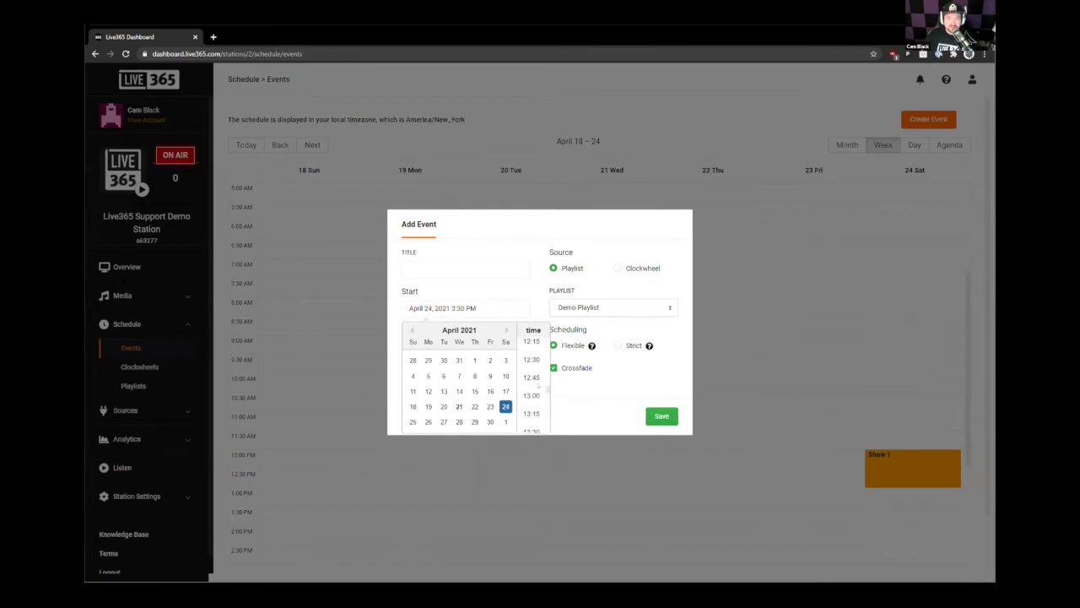
{"action": "left_click", "coordinate": [532, 353]}
Step: Title the new event Show 2 and save it to the schedule
{"action": "left_click", "coordinate": [467, 264]}
{"action": "type", "text": "Show 2"}
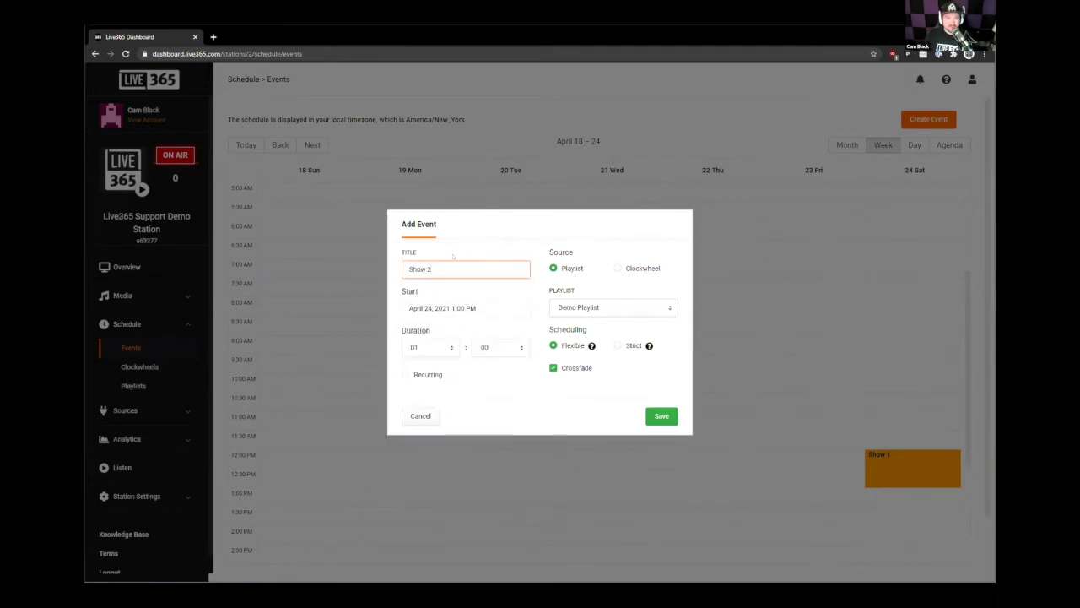
{"action": "left_click", "coordinate": [662, 416]}
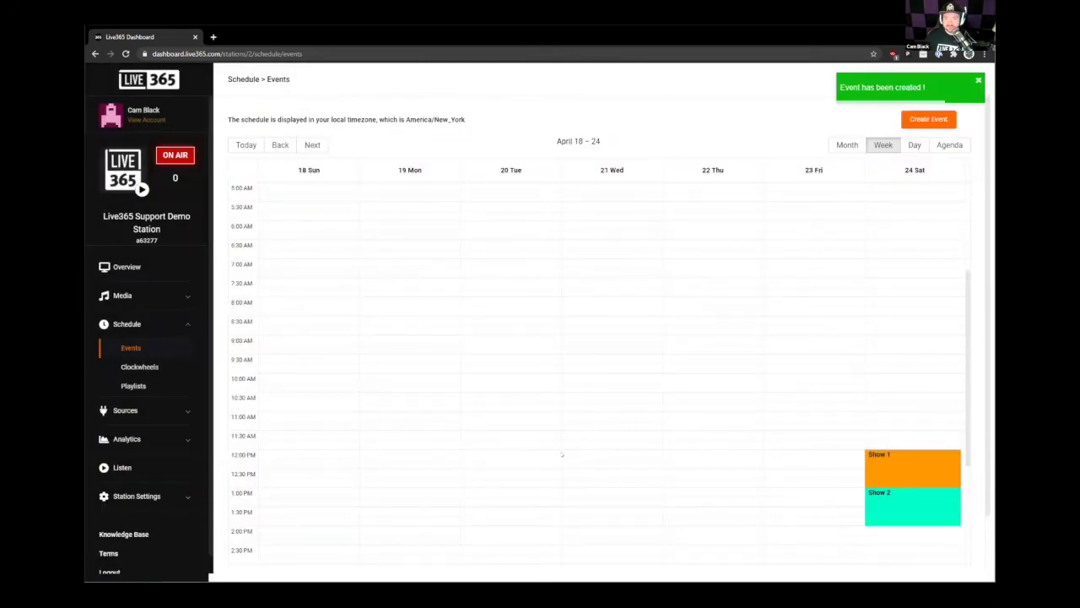
Step: Open the Show 2 event, examine its track list and start times through to the end, and close it without saving
{"action": "left_click", "coordinate": [925, 509]}
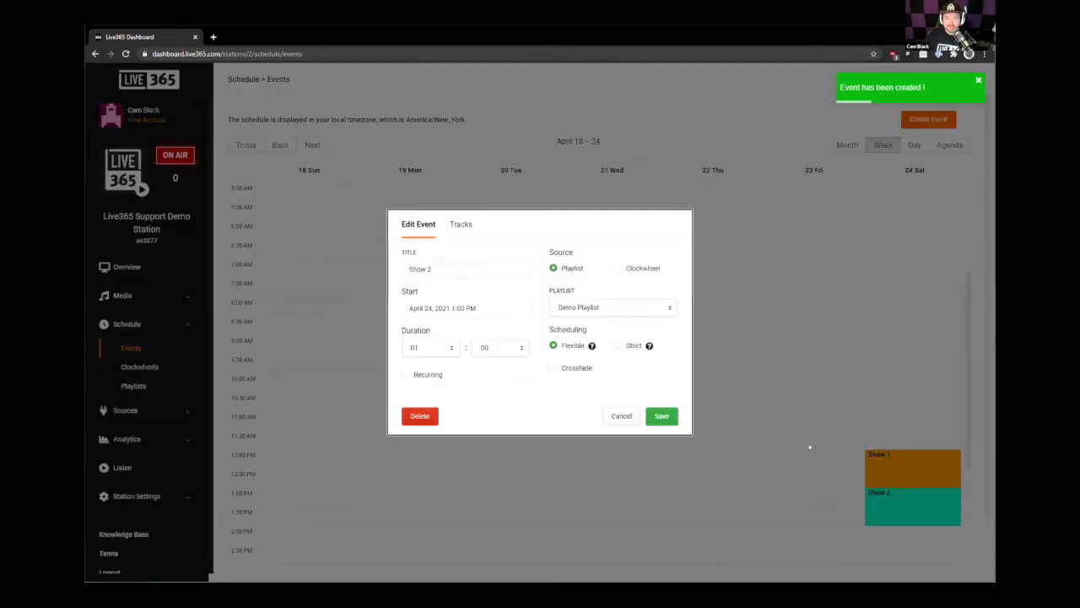
{"action": "left_click", "coordinate": [459, 222]}
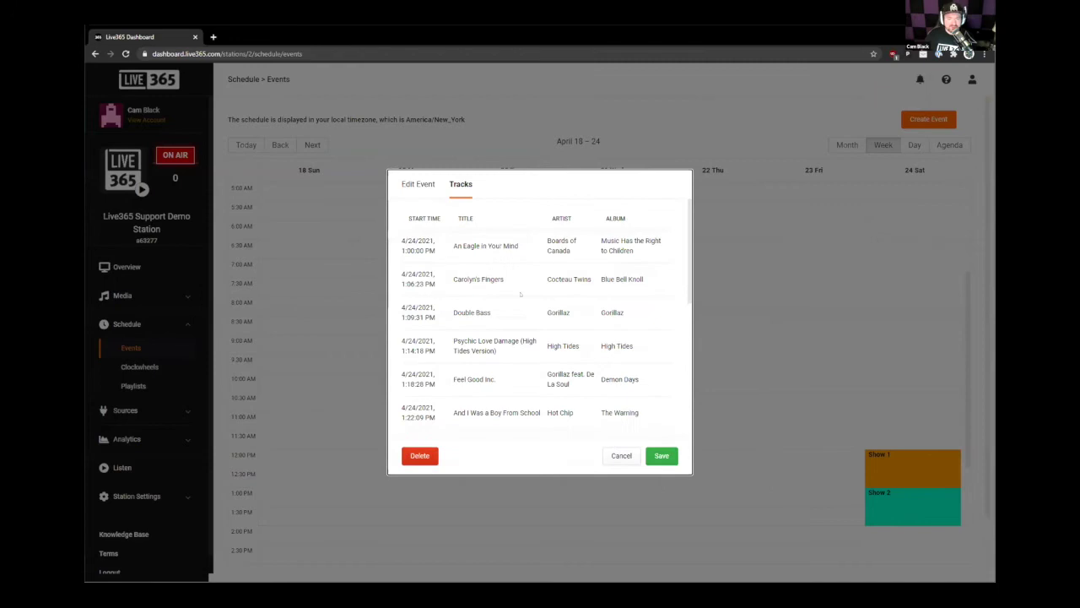
{"action": "scroll", "coordinate": [521, 294], "scroll_direction": "down", "scroll_amount": 5}
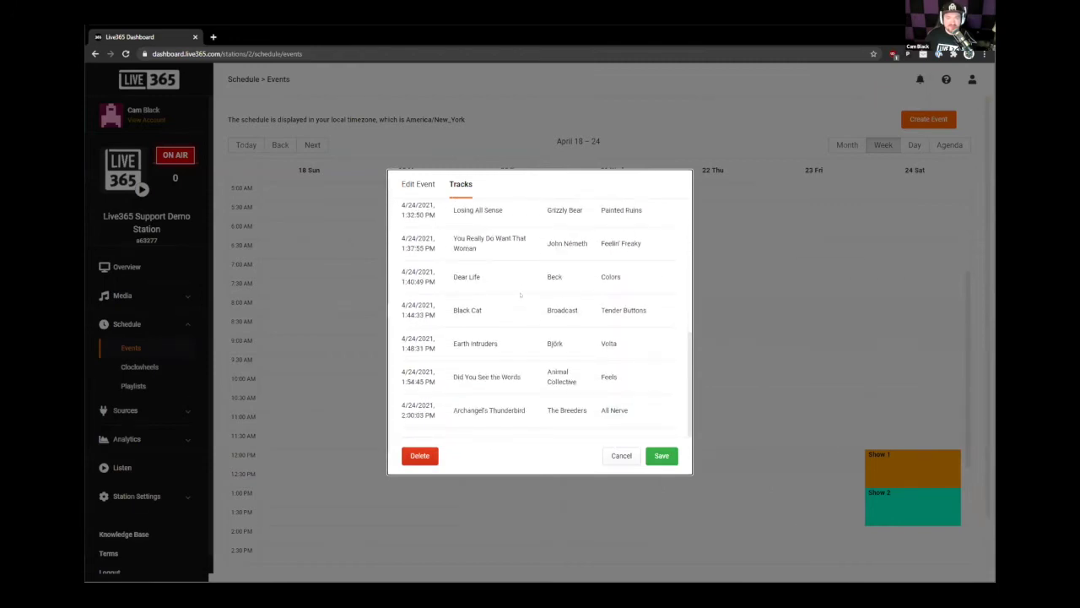
{"action": "scroll", "coordinate": [528, 371], "scroll_direction": "up", "scroll_amount": 5}
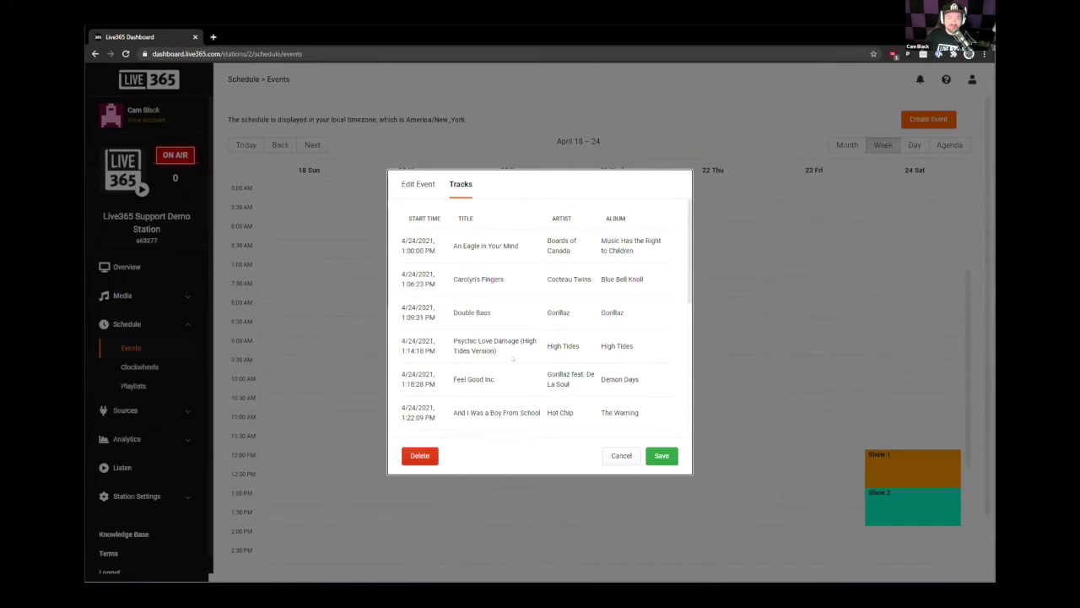
{"action": "scroll", "coordinate": [512, 358], "scroll_direction": "down", "scroll_amount": 5}
{"action": "scroll", "coordinate": [513, 359], "scroll_direction": "up", "scroll_amount": 5}
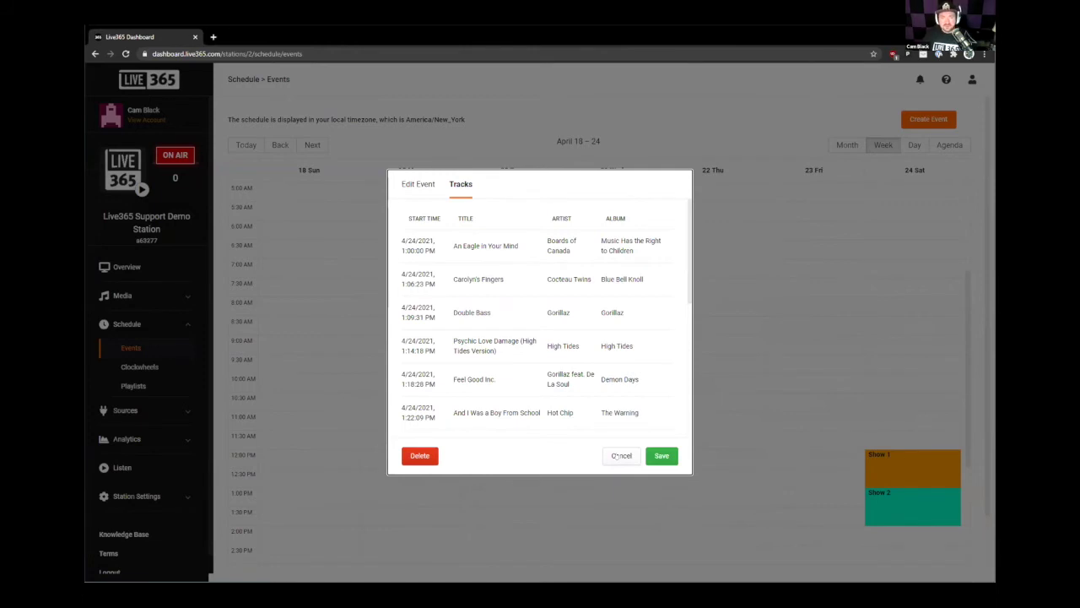
{"action": "left_click", "coordinate": [617, 456]}
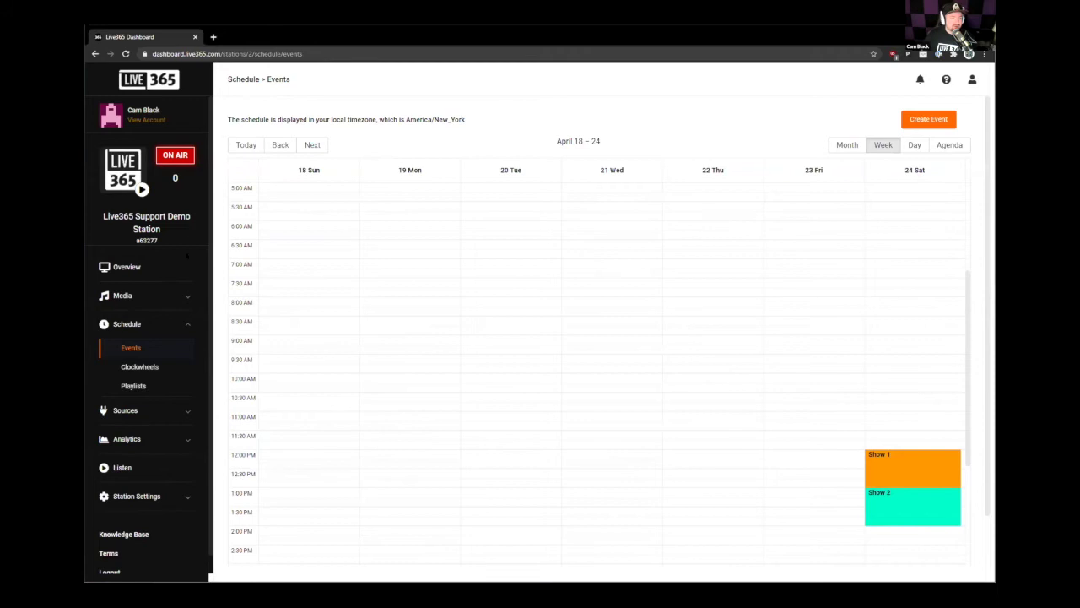
Step: Create a media category named Throwbacks with a bright turquoise-green color and save it
{"action": "left_click", "coordinate": [156, 296]}
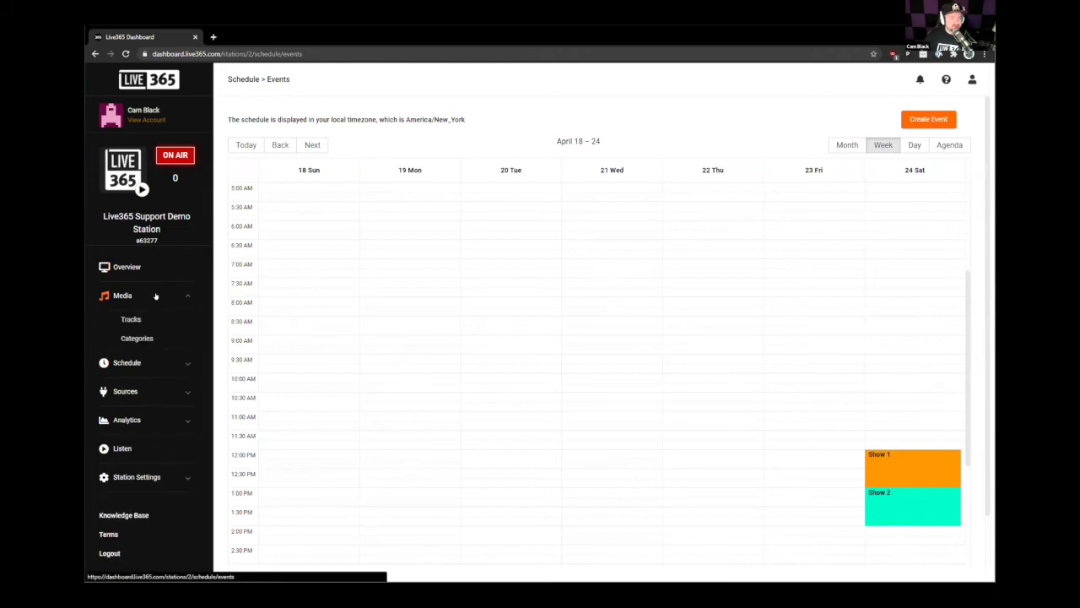
{"action": "left_click", "coordinate": [135, 337]}
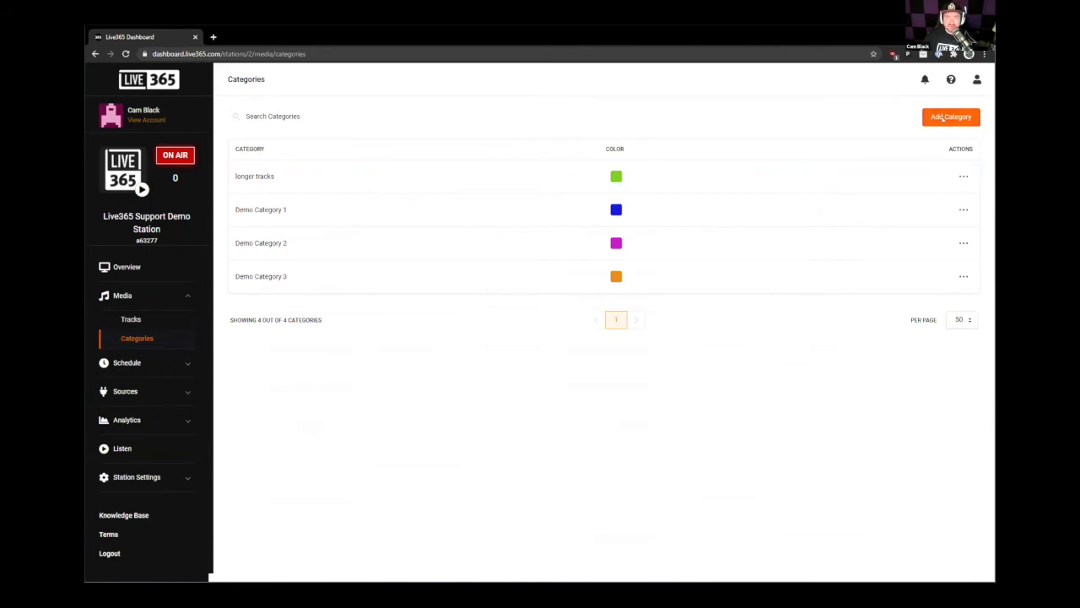
{"action": "left_click", "coordinate": [943, 118]}
{"action": "left_click", "coordinate": [577, 229]}
{"action": "type", "text": "Throwbacks"}
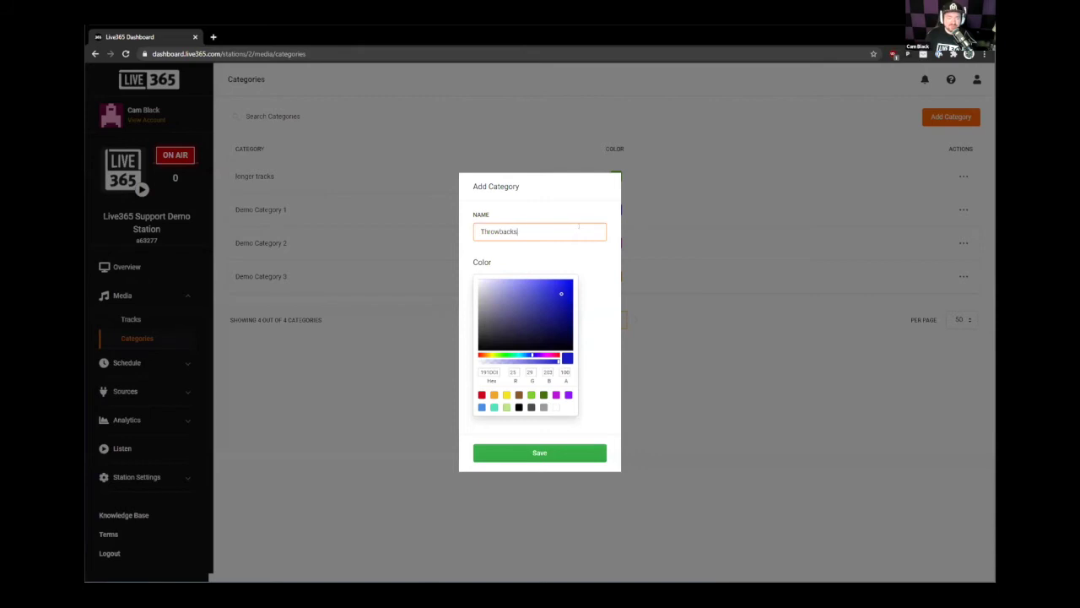
{"action": "left_click_drag", "start_coordinate": [544, 302], "coordinate": [518, 304]}
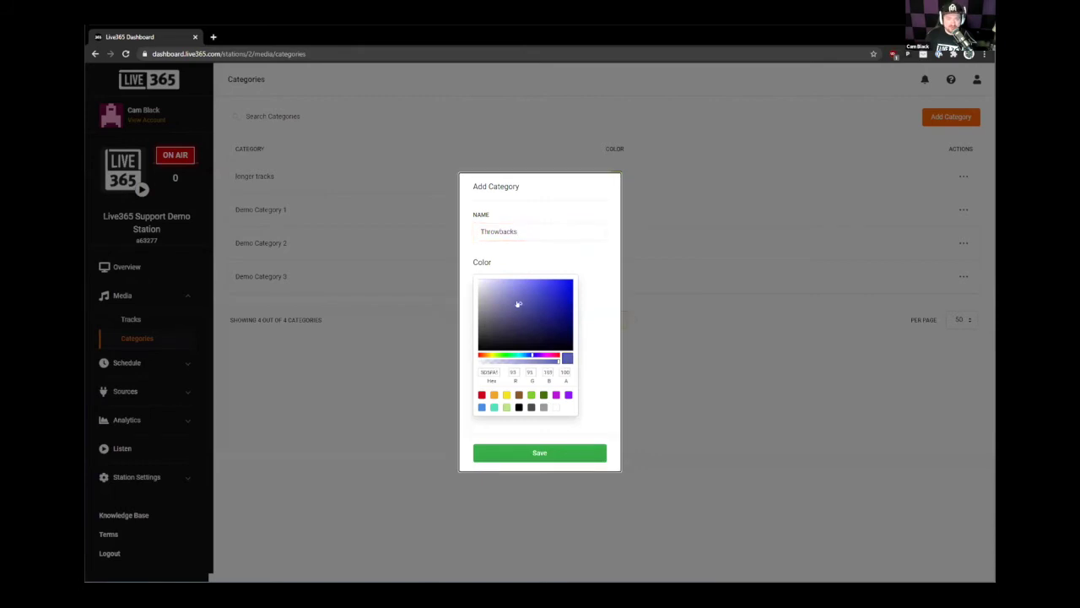
{"action": "left_click", "coordinate": [513, 355]}
{"action": "left_click", "coordinate": [562, 287]}
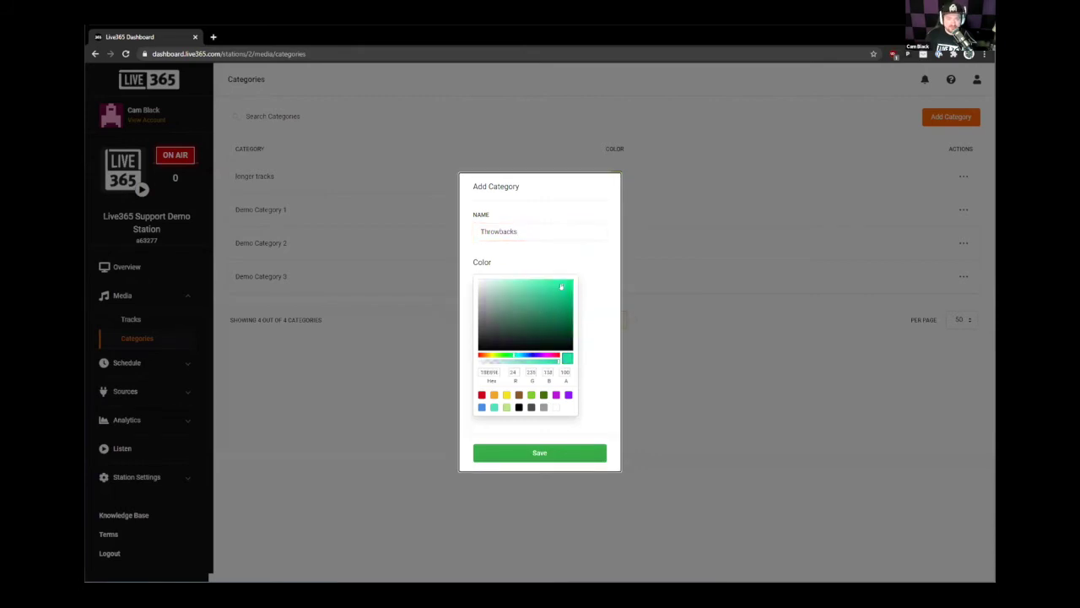
{"action": "left_click", "coordinate": [554, 454]}
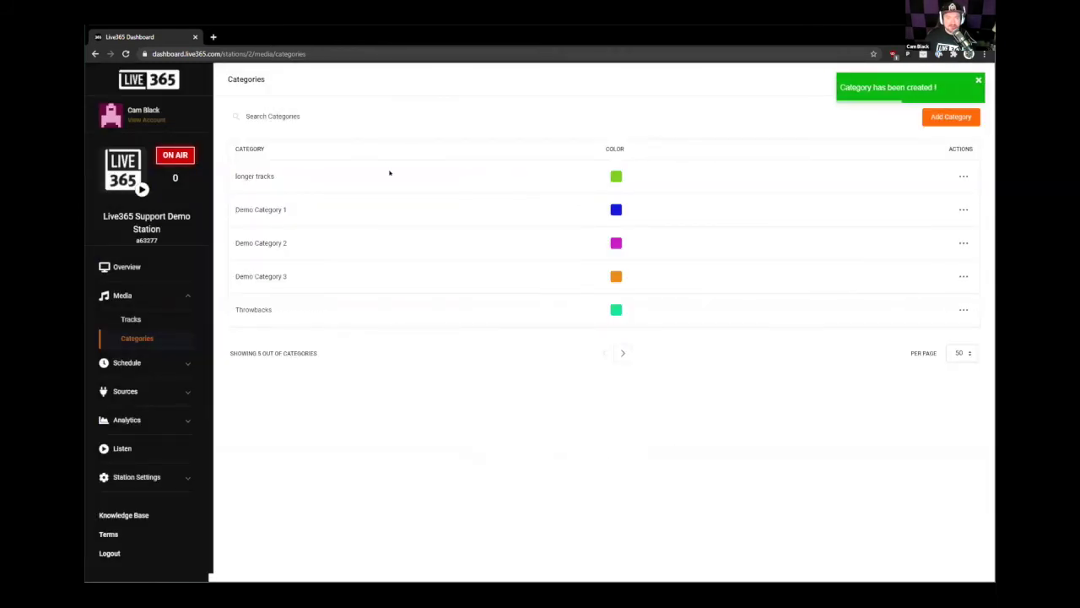
Step: Open the station's media track list and sort the tracks by title
{"action": "left_click", "coordinate": [150, 300]}
{"action": "left_click", "coordinate": [143, 297]}
{"action": "left_click", "coordinate": [128, 323]}
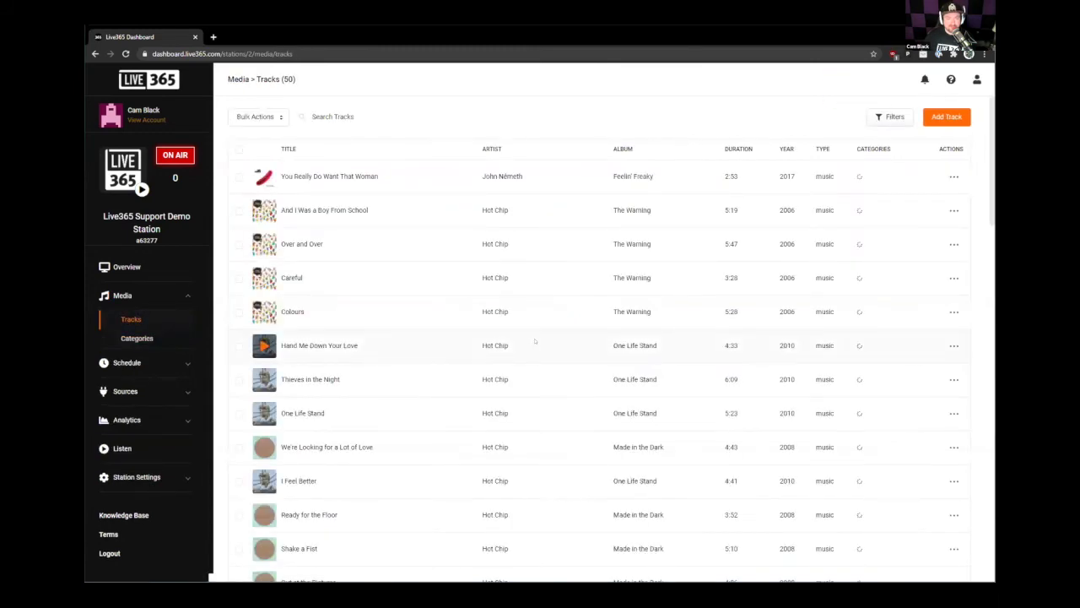
{"action": "scroll", "coordinate": [534, 341], "scroll_direction": "down", "scroll_amount": 6}
{"action": "scroll", "coordinate": [535, 339], "scroll_direction": "up", "scroll_amount": 4}
{"action": "scroll", "coordinate": [290, 187], "scroll_direction": "up", "scroll_amount": 3}
{"action": "left_click", "coordinate": [284, 146]}
{"action": "scroll", "coordinate": [481, 357], "scroll_direction": "down", "scroll_amount": 4}
{"action": "scroll", "coordinate": [481, 357], "scroll_direction": "down", "scroll_amount": 10}
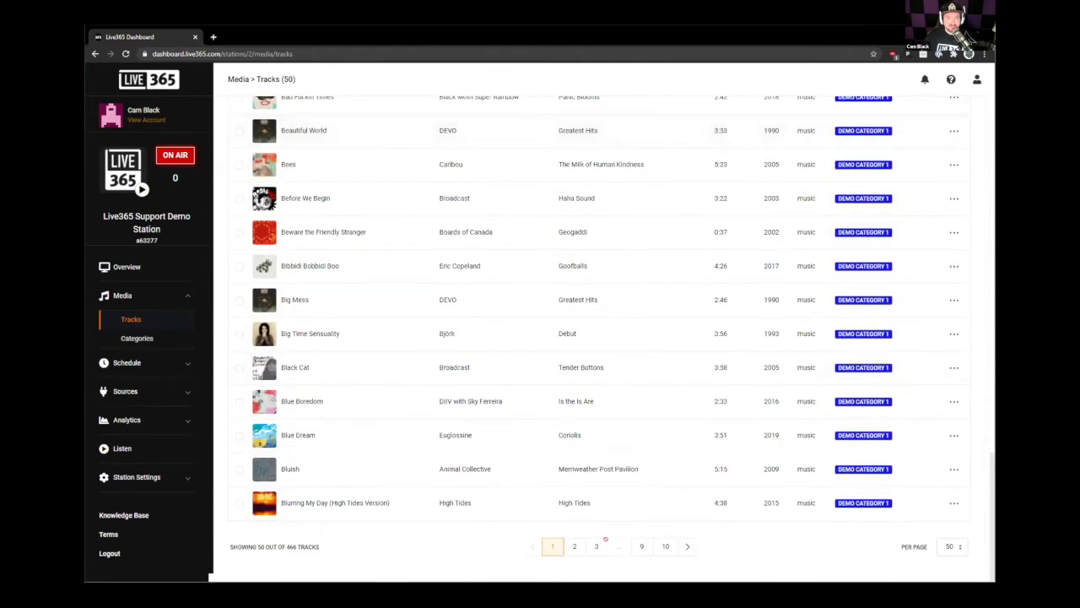
Step: Page through the title-sorted tracks to page 4, whose tracks start with Fireworks and have no category
{"action": "left_click", "coordinate": [573, 546]}
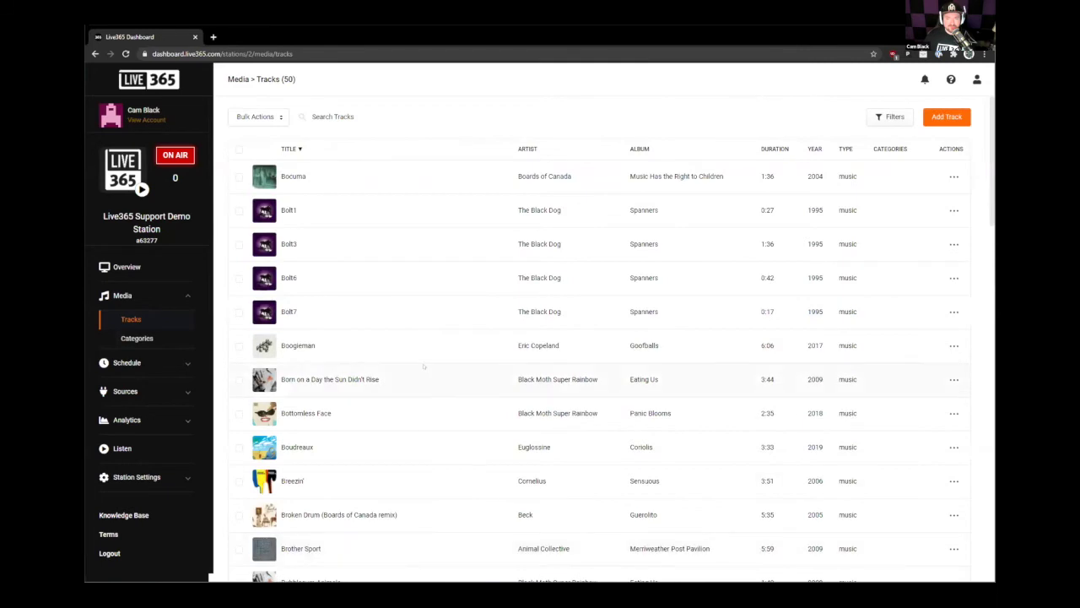
{"action": "scroll", "coordinate": [424, 366], "scroll_direction": "down", "scroll_amount": 10}
{"action": "scroll", "coordinate": [436, 411], "scroll_direction": "down", "scroll_amount": 10}
{"action": "left_click", "coordinate": [582, 549]}
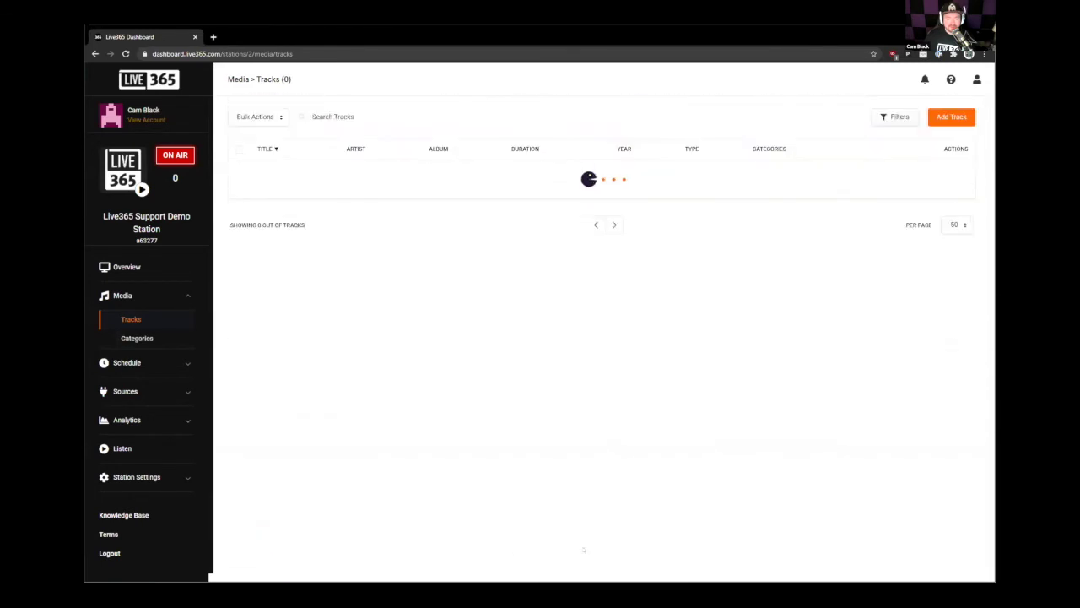
{"action": "scroll", "coordinate": [562, 515], "scroll_direction": "down", "scroll_amount": 5}
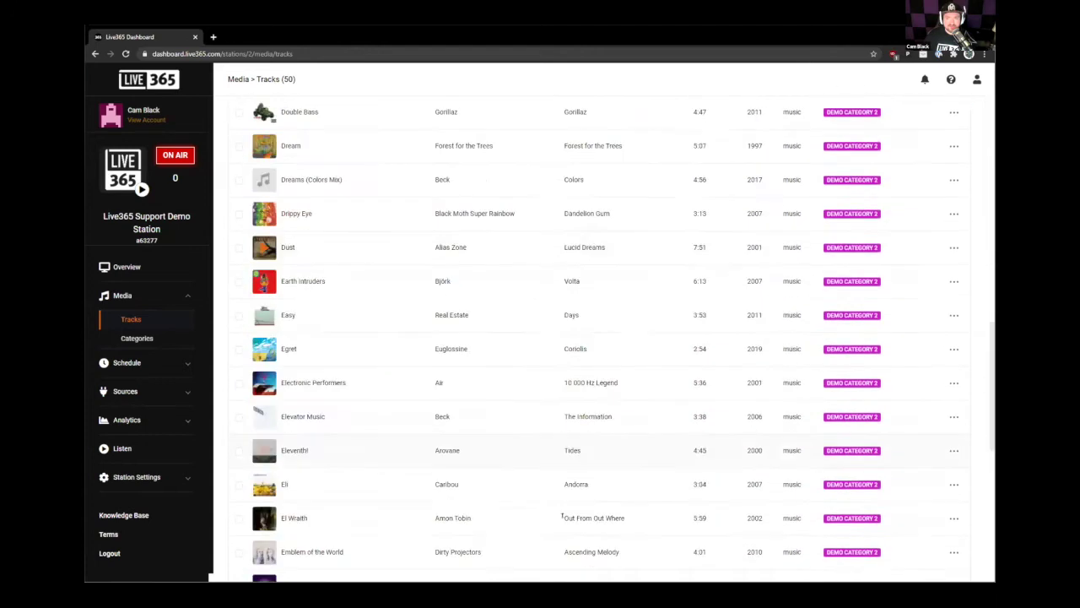
{"action": "scroll", "coordinate": [562, 515], "scroll_direction": "down", "scroll_amount": 10}
{"action": "left_click", "coordinate": [597, 548]}
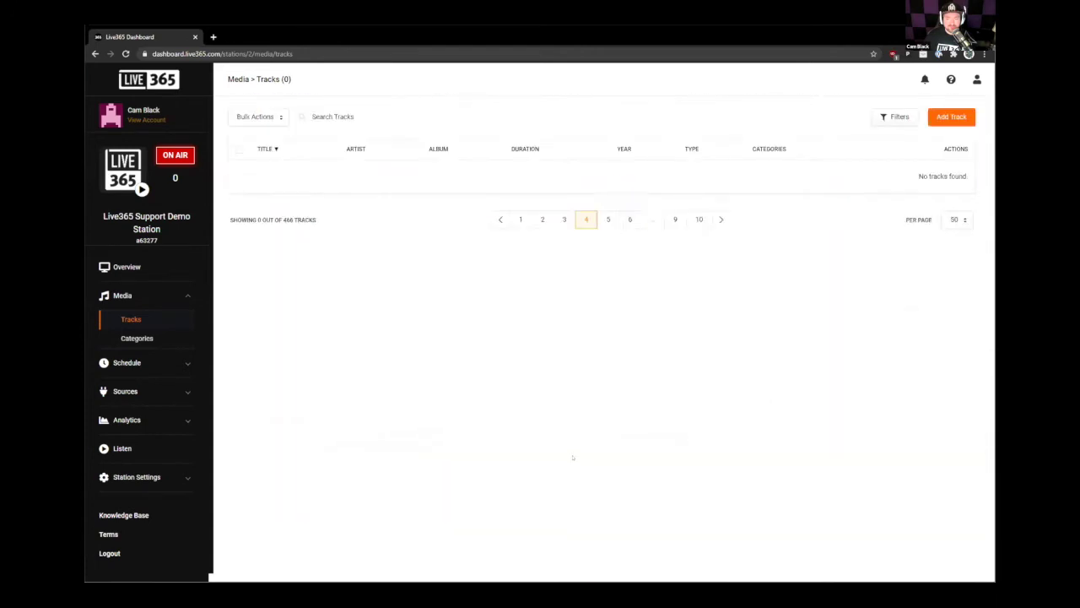
{"action": "scroll", "coordinate": [570, 459], "scroll_direction": "down", "scroll_amount": 3}
{"action": "scroll", "coordinate": [438, 387], "scroll_direction": "up", "scroll_amount": 3}
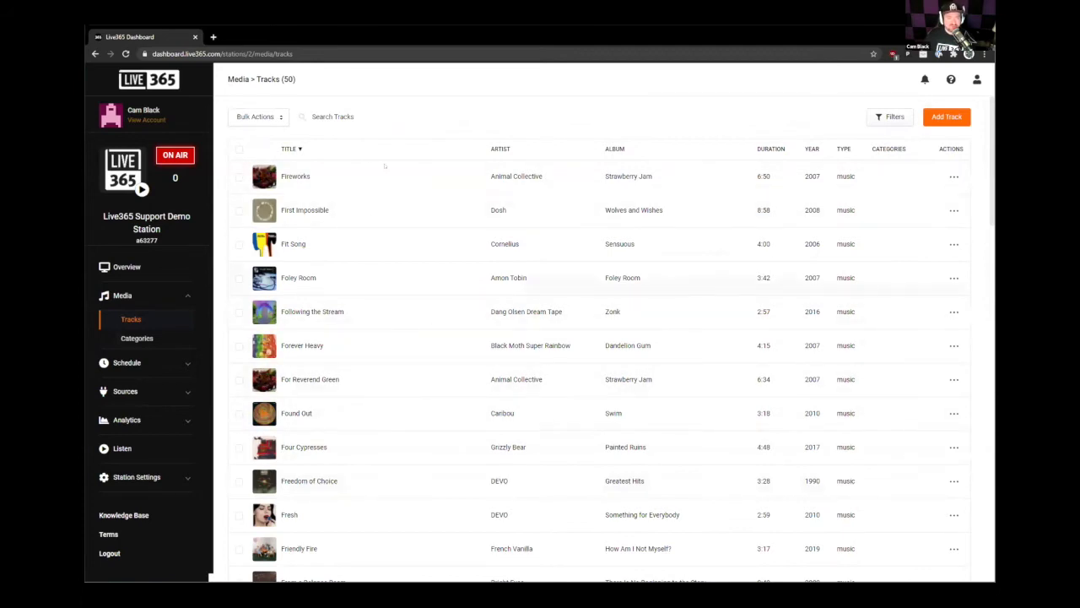
Step: Assign the Throwbacks category to all tracks on this page in one bulk edit, keeping their previous categories
{"action": "left_click", "coordinate": [239, 148]}
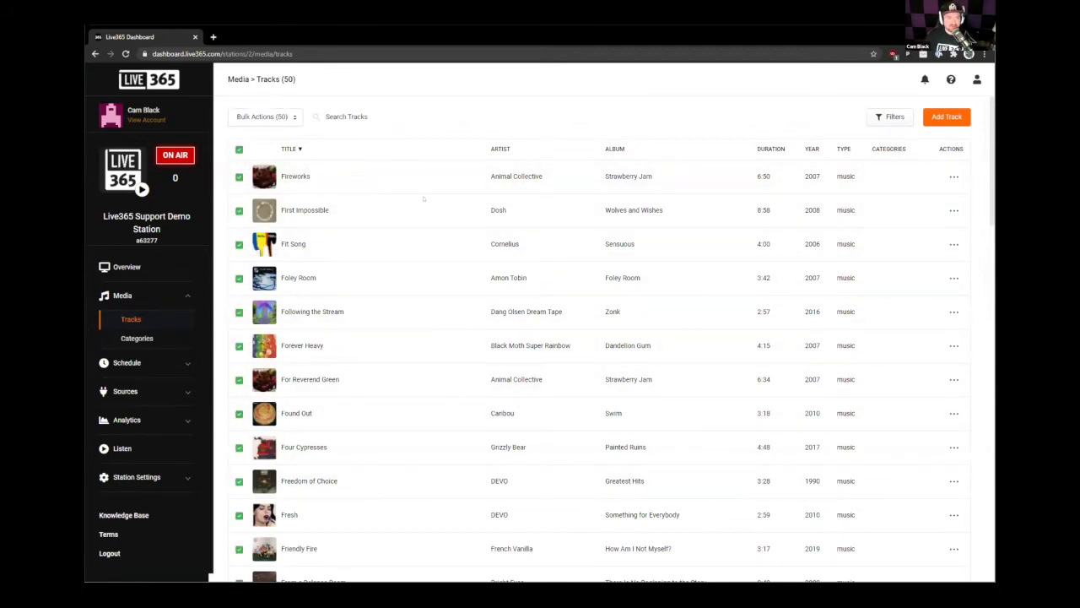
{"action": "left_click", "coordinate": [278, 118]}
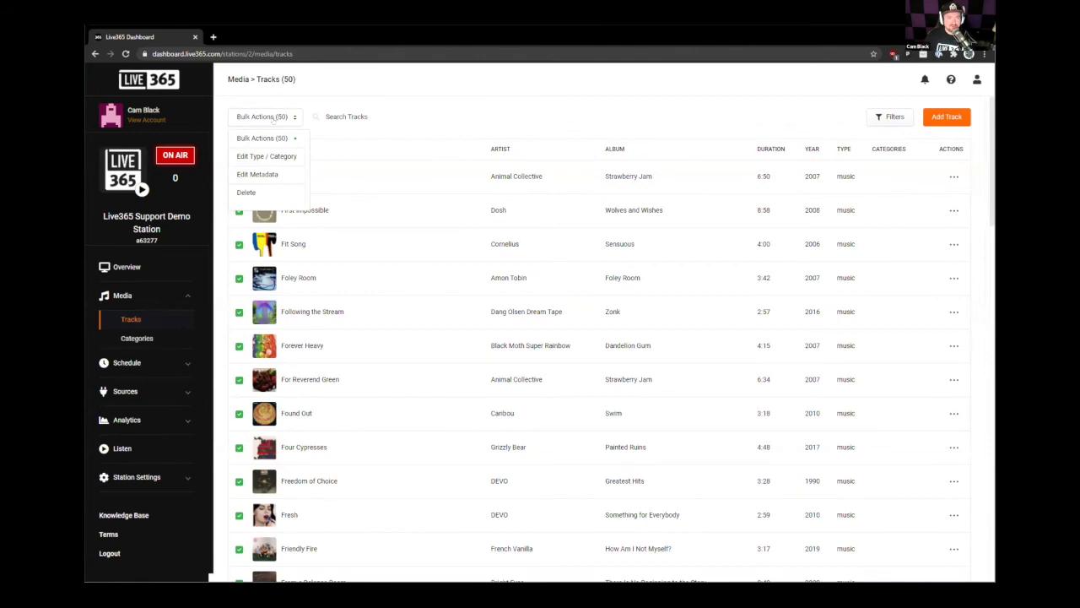
{"action": "left_click", "coordinate": [249, 159]}
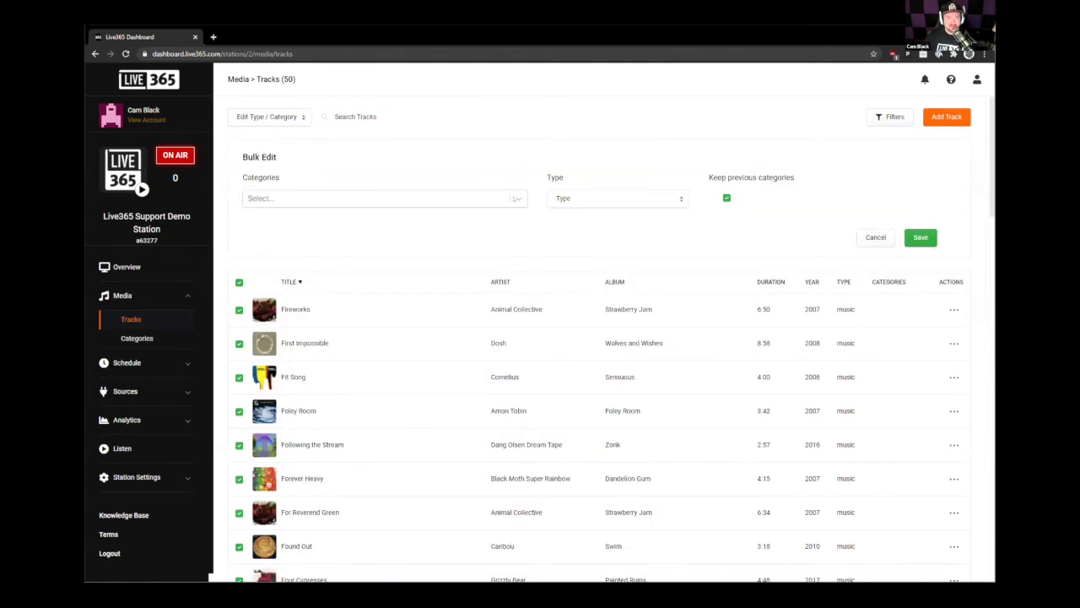
{"action": "left_click", "coordinate": [516, 199]}
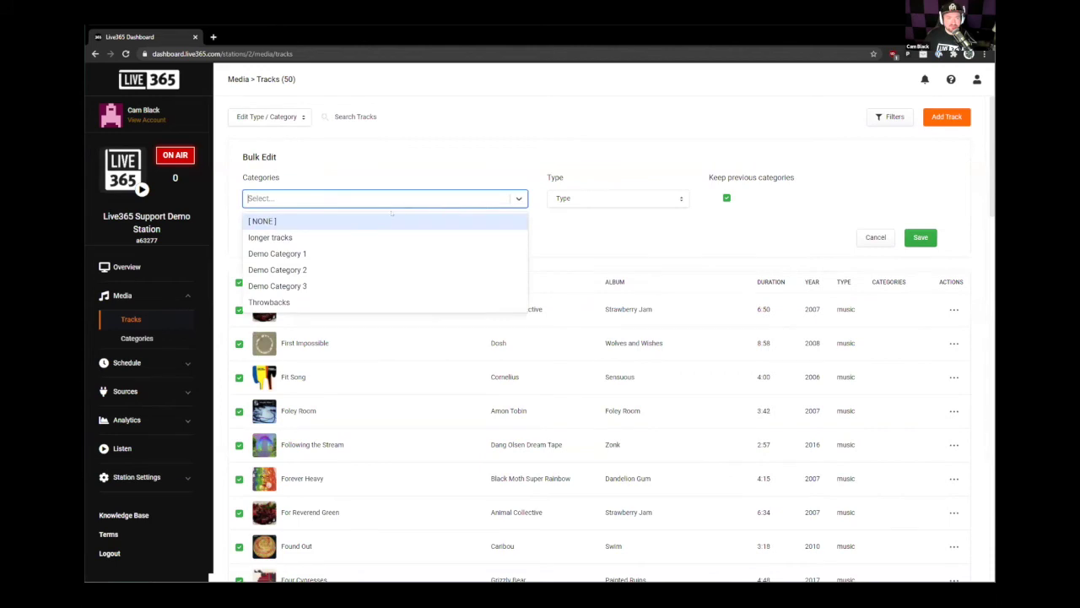
{"action": "left_click", "coordinate": [322, 302]}
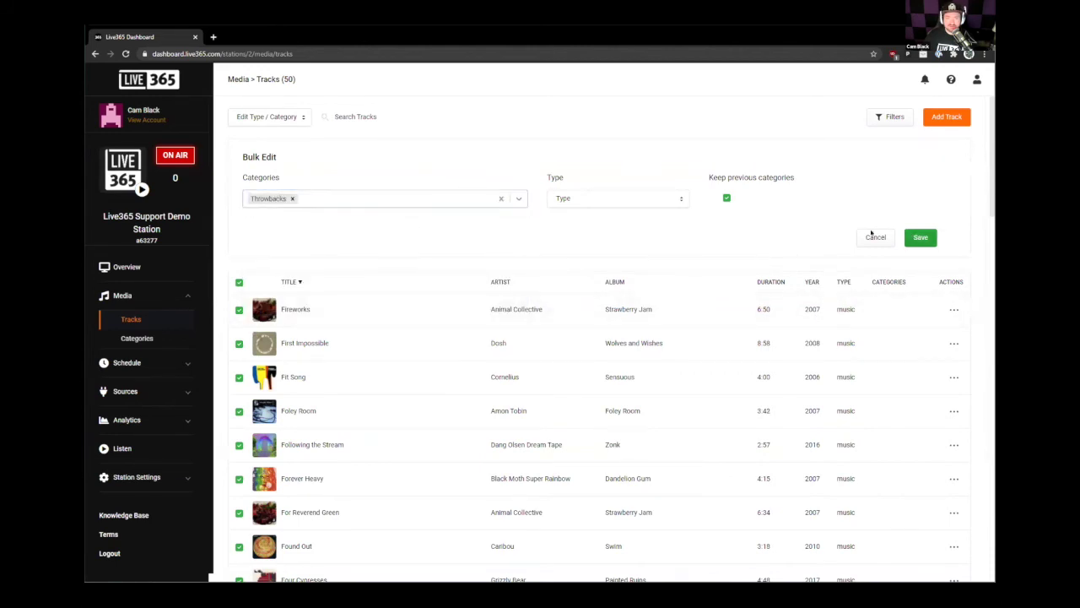
{"action": "left_click", "coordinate": [920, 237]}
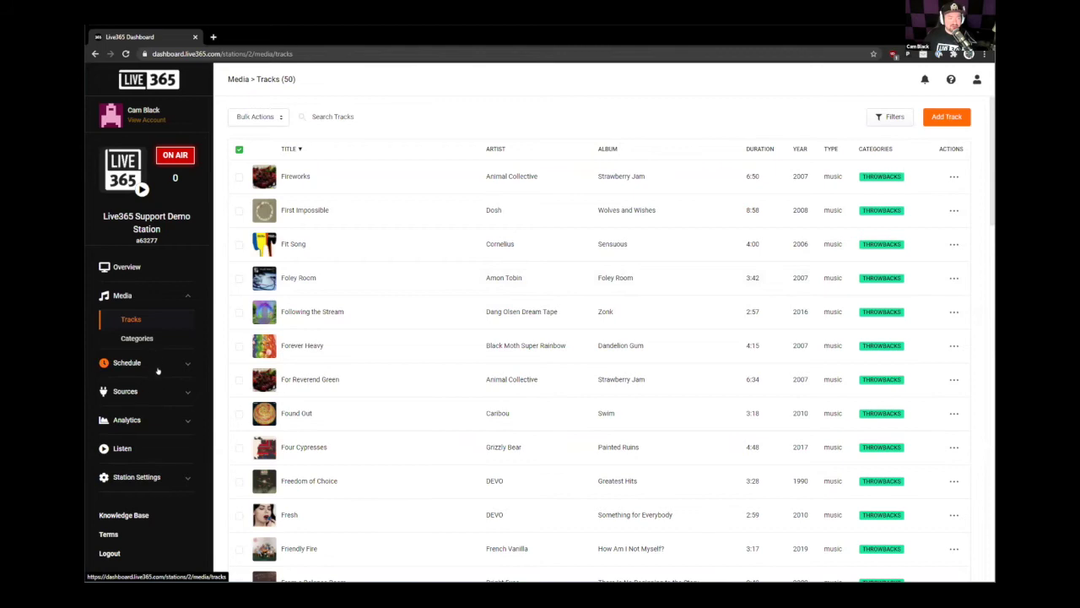
Step: Start a new clockwheel in the schedule section and name it Throwback Thursday
{"action": "left_click", "coordinate": [157, 365]}
{"action": "left_click", "coordinate": [139, 367]}
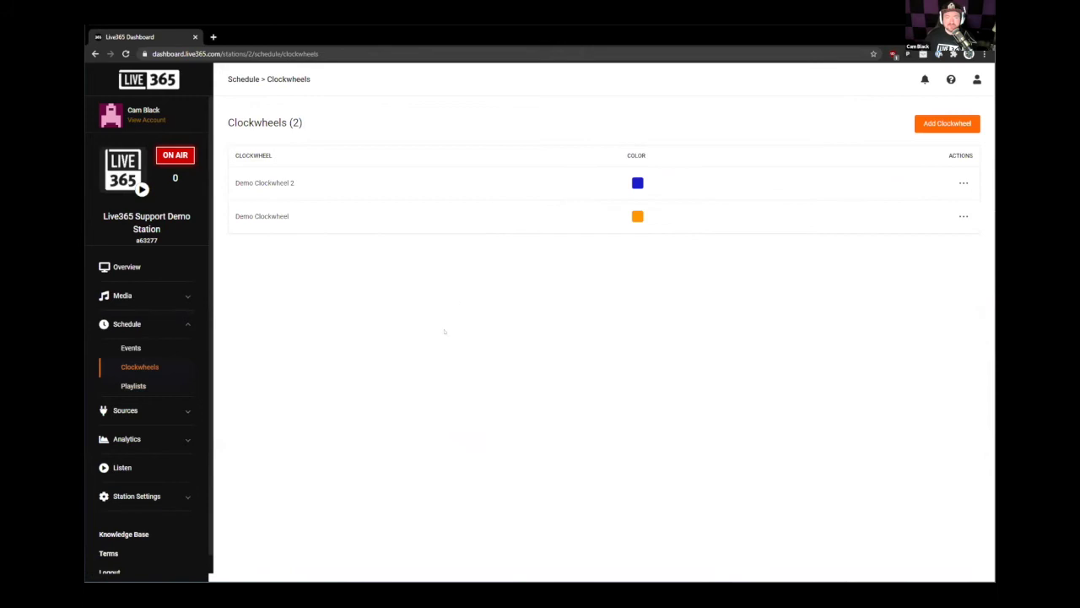
{"action": "left_click", "coordinate": [939, 124]}
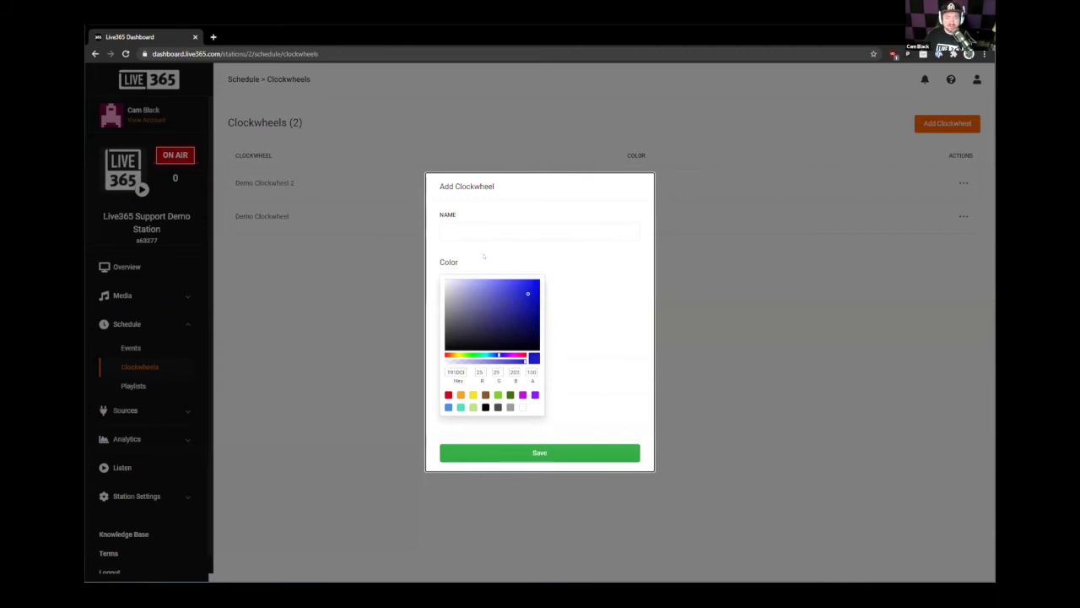
{"action": "left_click", "coordinate": [491, 228]}
{"action": "type", "text": "Throw"}
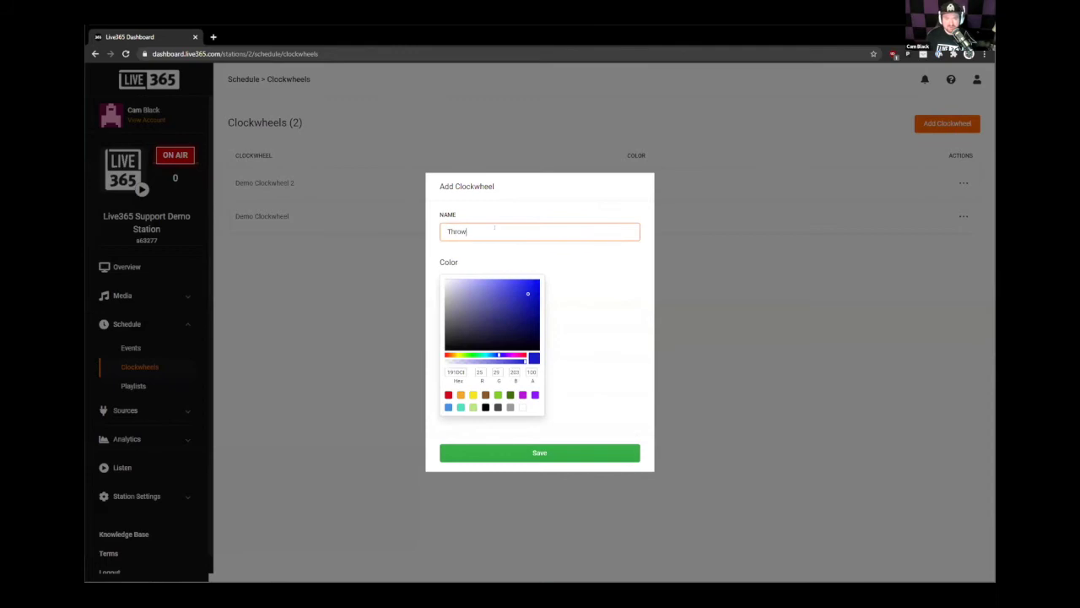
{"action": "type", "text": "back Thursday"}
Step: Give the new clockwheel a pale yellow-green color and save it
{"action": "left_click", "coordinate": [477, 290]}
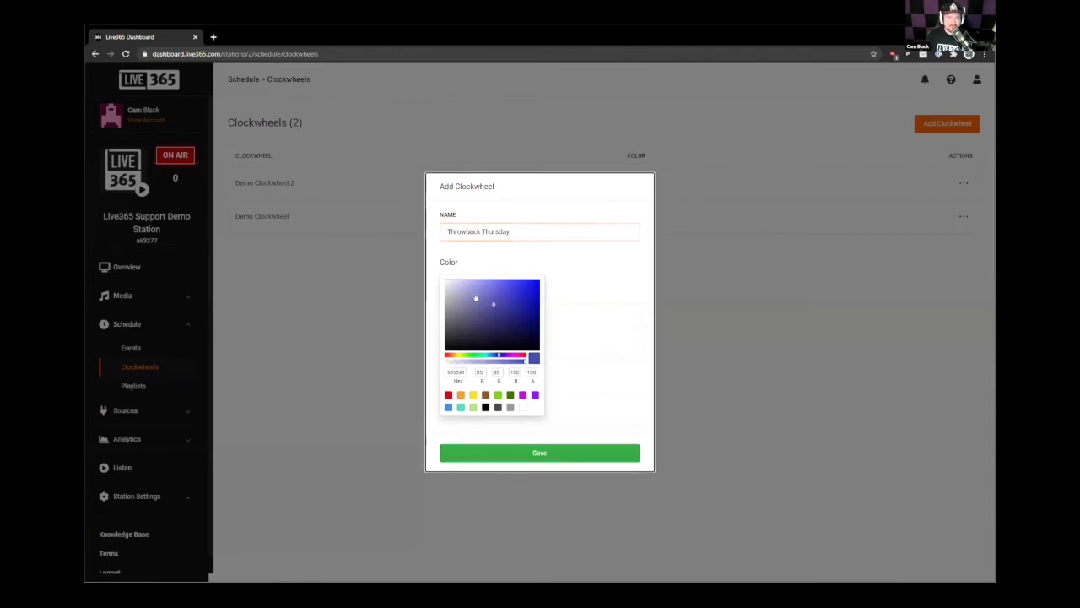
{"action": "left_click_drag", "start_coordinate": [485, 354], "coordinate": [466, 354]}
{"action": "left_click", "coordinate": [498, 284]}
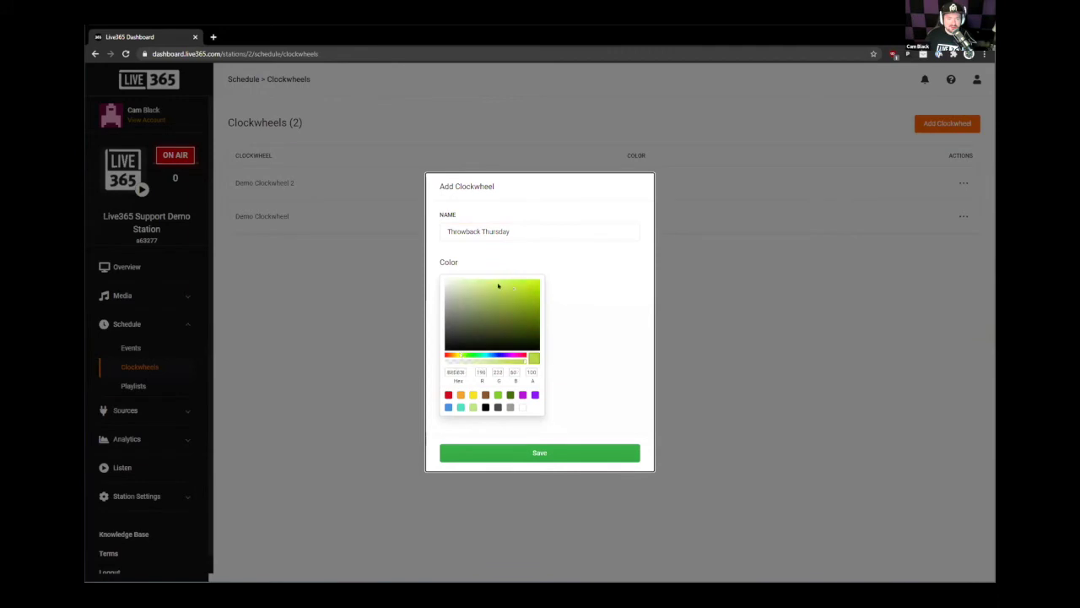
{"action": "left_click_drag", "start_coordinate": [499, 285], "coordinate": [485, 280]}
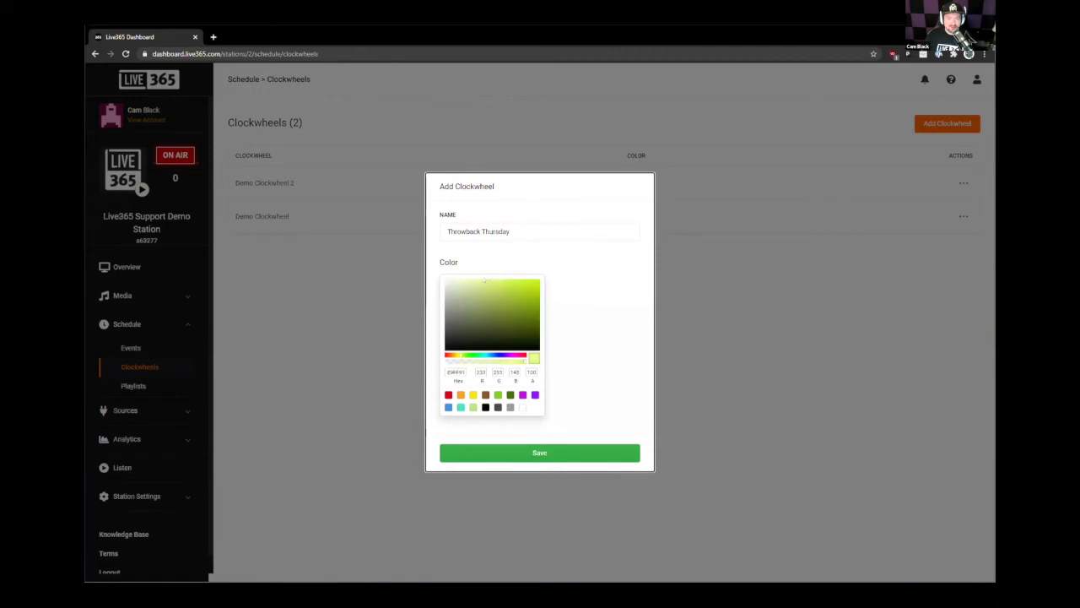
{"action": "left_click", "coordinate": [549, 452]}
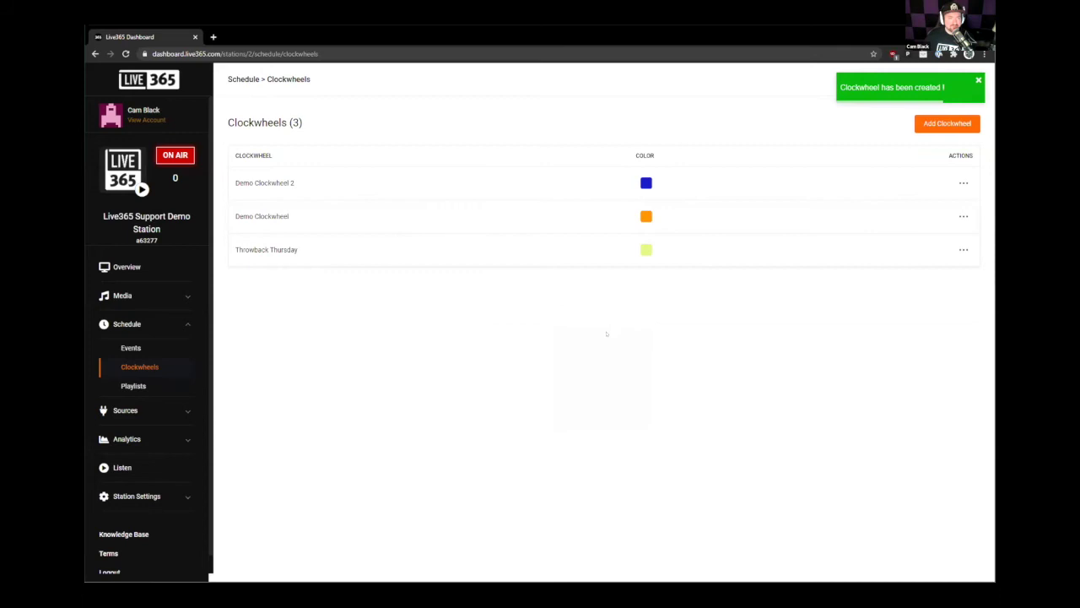
Step: Open the Throwback Thursday clockwheel and add an entry for the Throwbacks category with the Random algorithm
{"action": "left_click", "coordinate": [270, 250]}
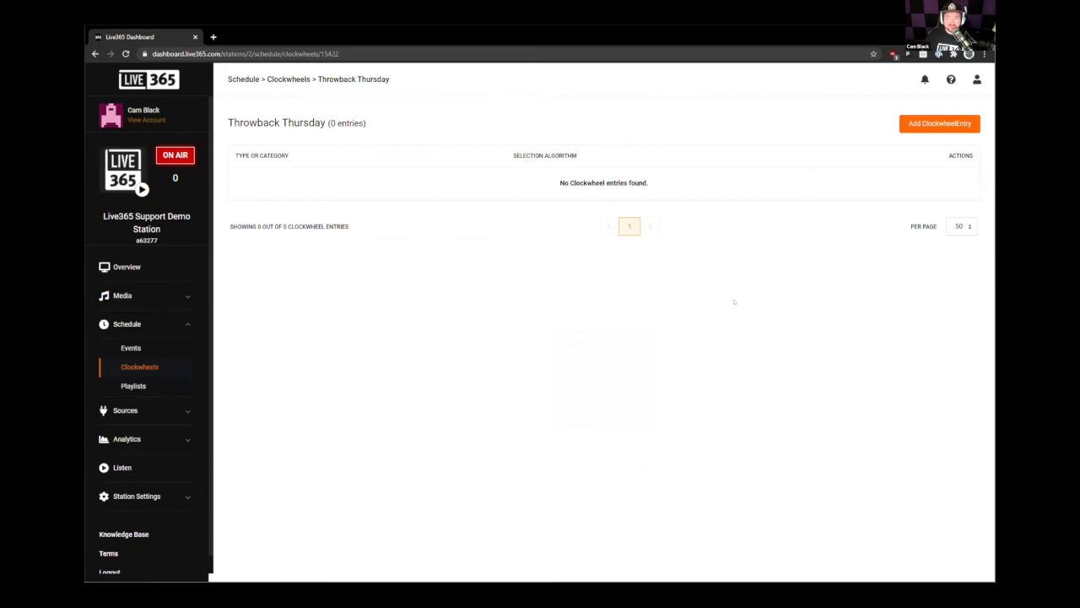
{"action": "left_click", "coordinate": [912, 123]}
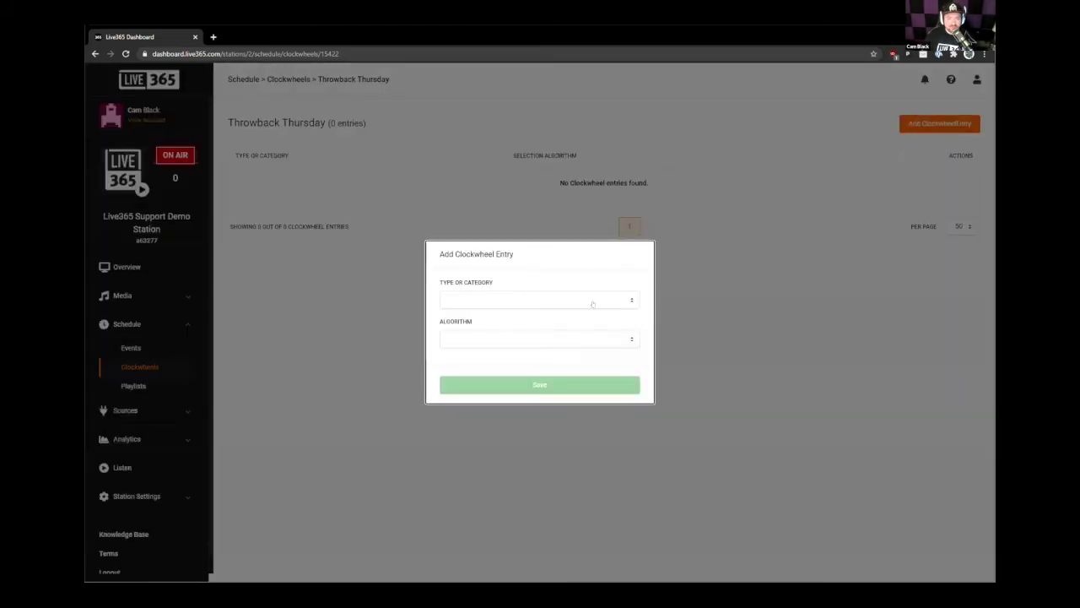
{"action": "left_click", "coordinate": [592, 302]}
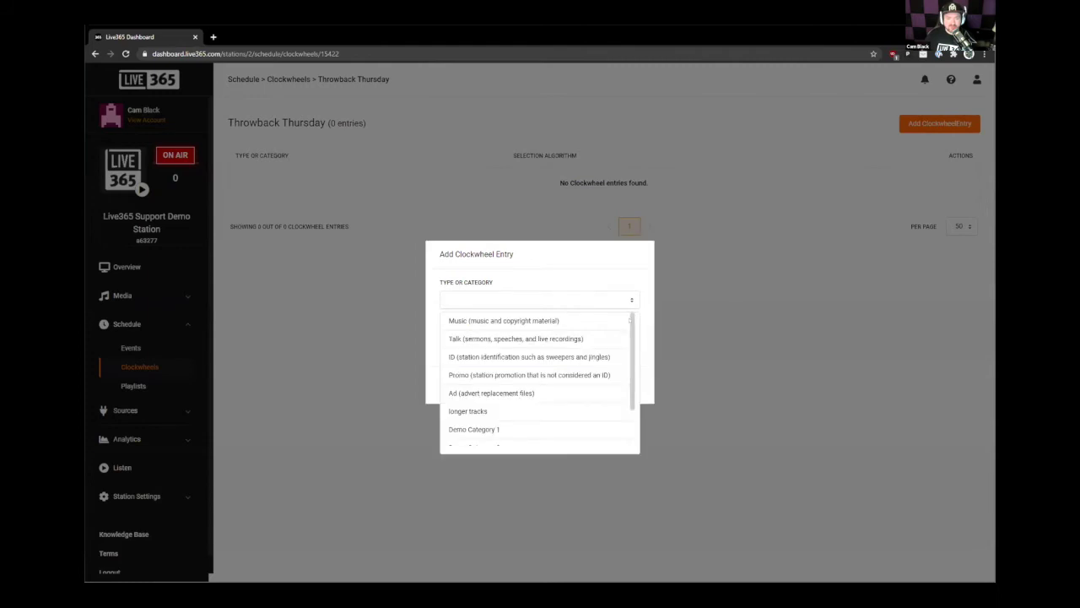
{"action": "scroll", "coordinate": [630, 333], "scroll_direction": "down", "scroll_amount": 1}
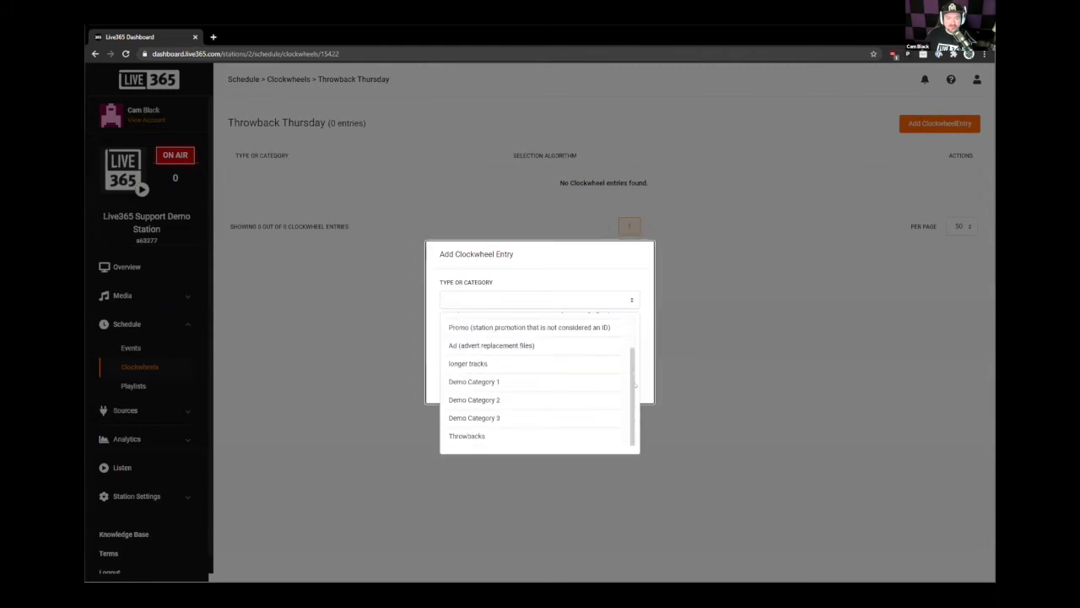
{"action": "left_click", "coordinate": [468, 435]}
{"action": "left_click", "coordinate": [523, 338]}
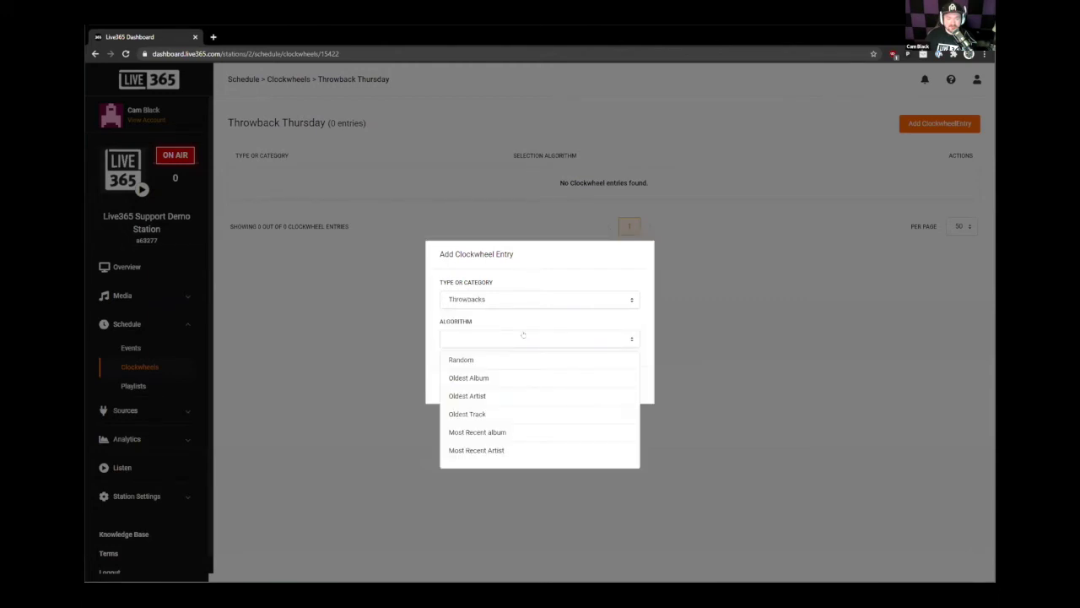
{"action": "left_click", "coordinate": [464, 360]}
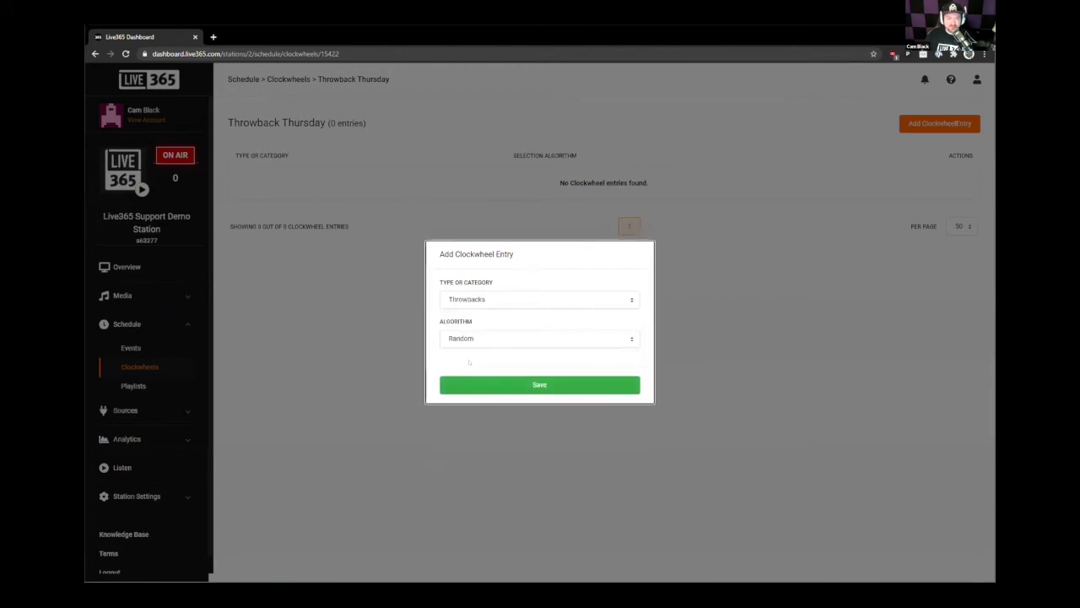
{"action": "left_click", "coordinate": [549, 387]}
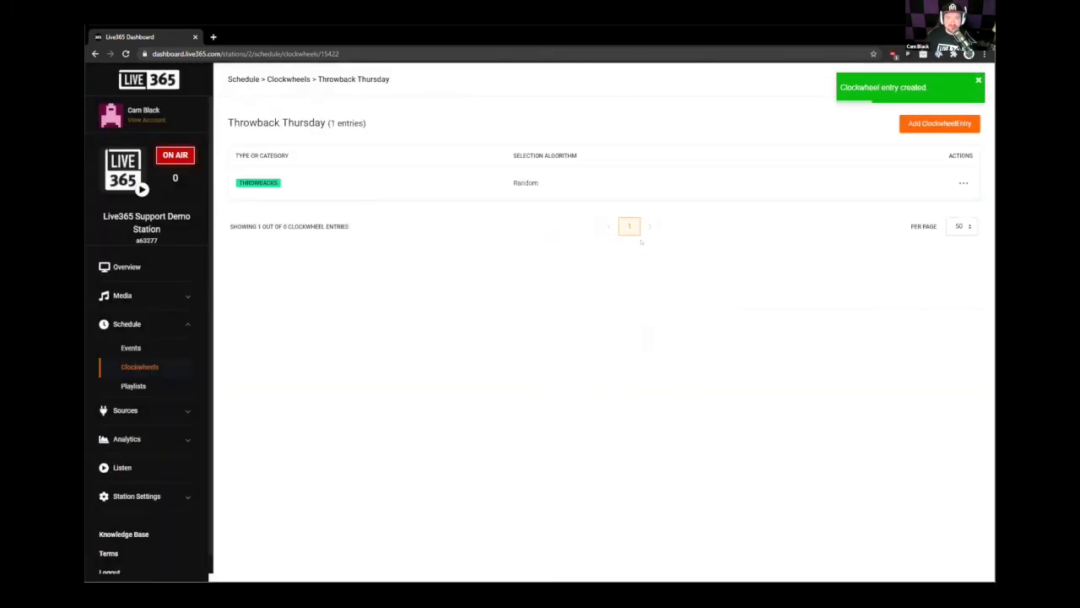
Step: Add a second Throwbacks entry to the clockwheel using the Oldest Track algorithm
{"action": "left_click", "coordinate": [933, 125]}
{"action": "left_click", "coordinate": [538, 300]}
{"action": "scroll", "coordinate": [546, 357], "scroll_direction": "down", "scroll_amount": 2}
{"action": "left_click", "coordinate": [495, 435]}
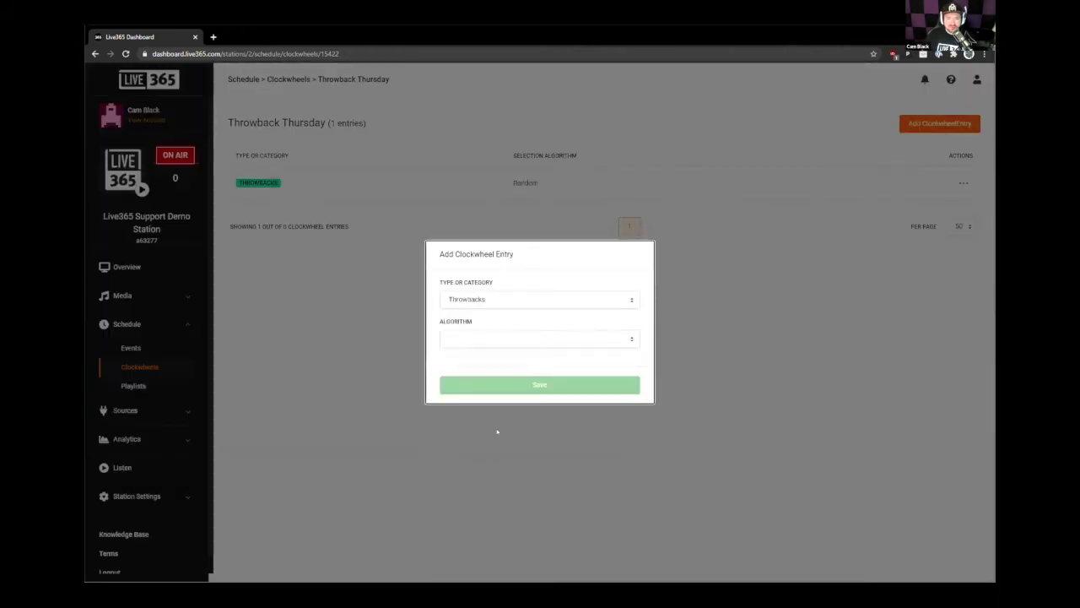
{"action": "left_click", "coordinate": [546, 340]}
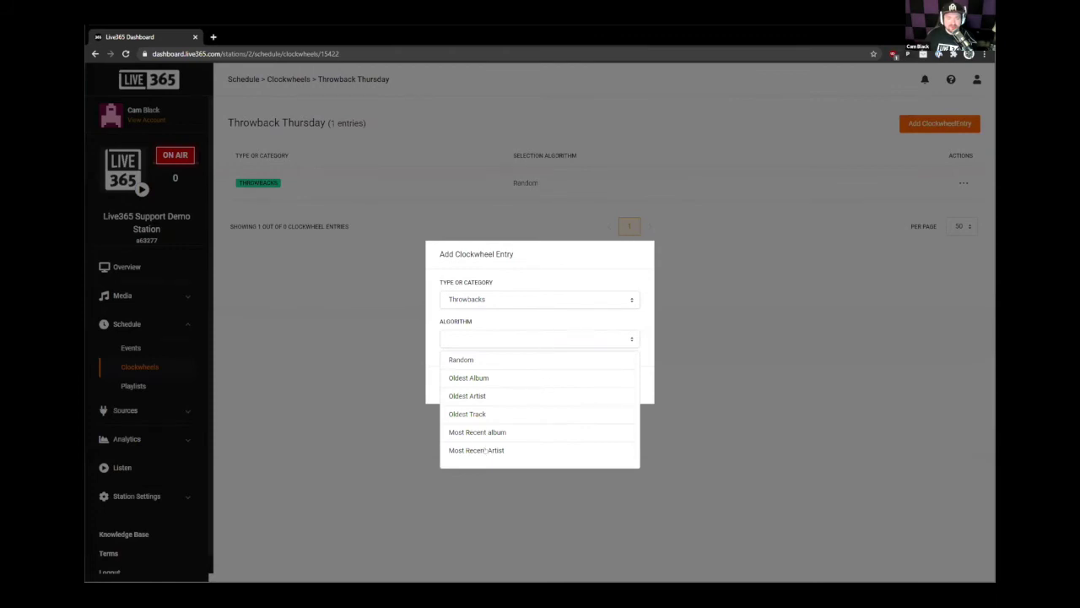
{"action": "left_click", "coordinate": [467, 414]}
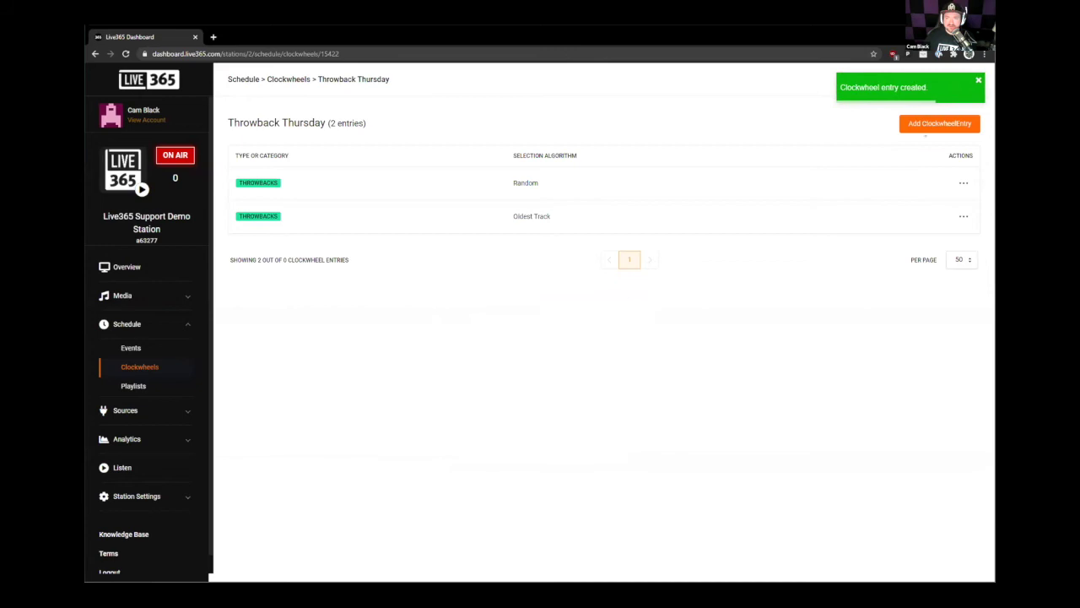
Step: Add a third Throwbacks entry to the clockwheel using the Oldest Artist algorithm
{"action": "left_click", "coordinate": [929, 125]}
{"action": "left_click", "coordinate": [616, 304]}
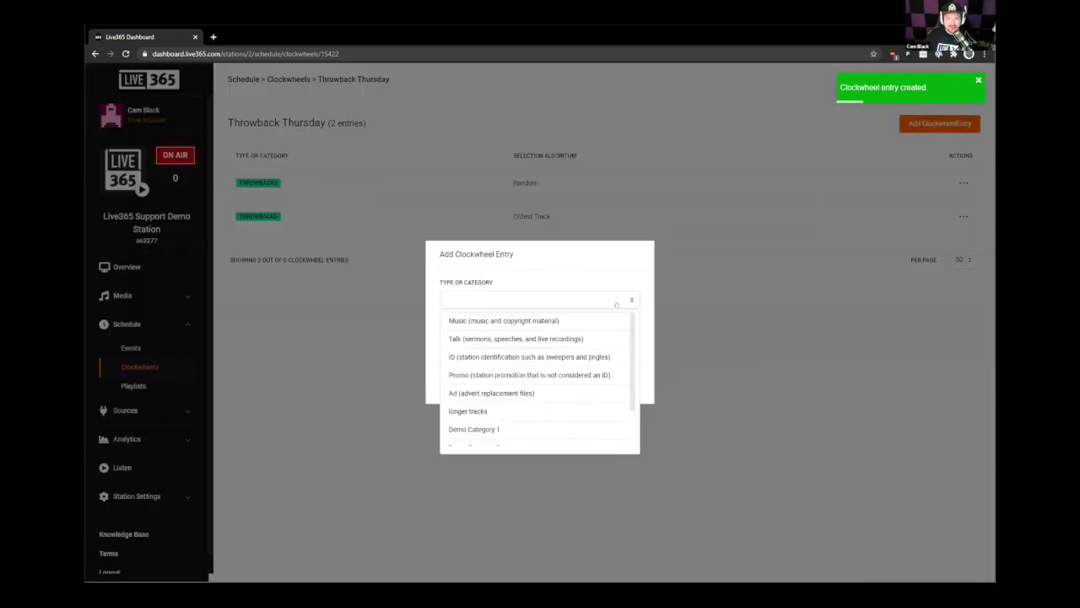
{"action": "scroll", "coordinate": [531, 388], "scroll_direction": "down", "scroll_amount": 2}
{"action": "left_click", "coordinate": [531, 392]}
{"action": "left_click", "coordinate": [513, 340]}
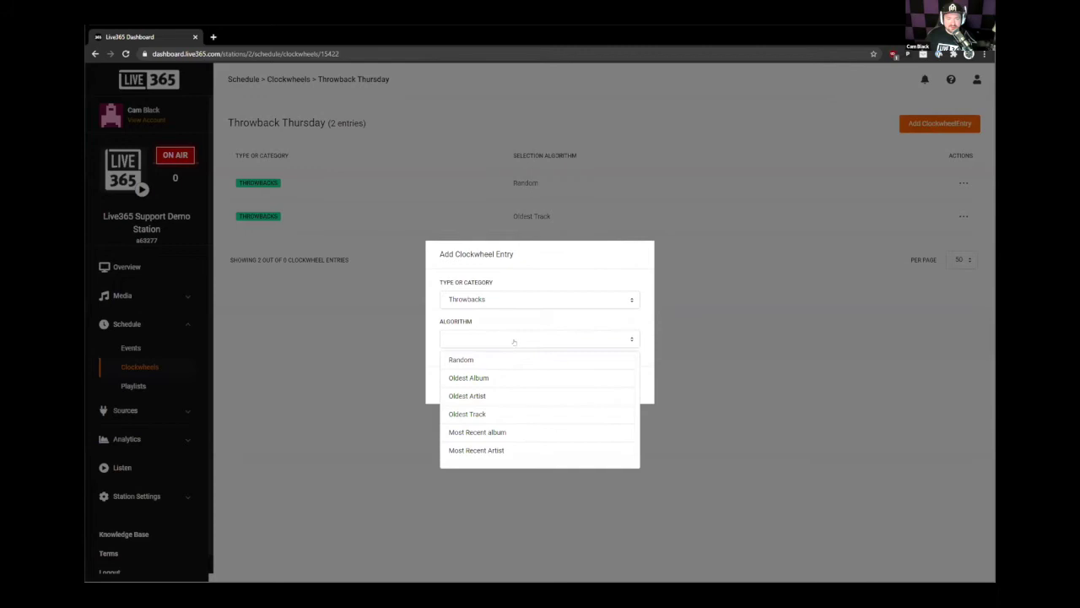
{"action": "left_click", "coordinate": [485, 397]}
{"action": "left_click", "coordinate": [509, 386]}
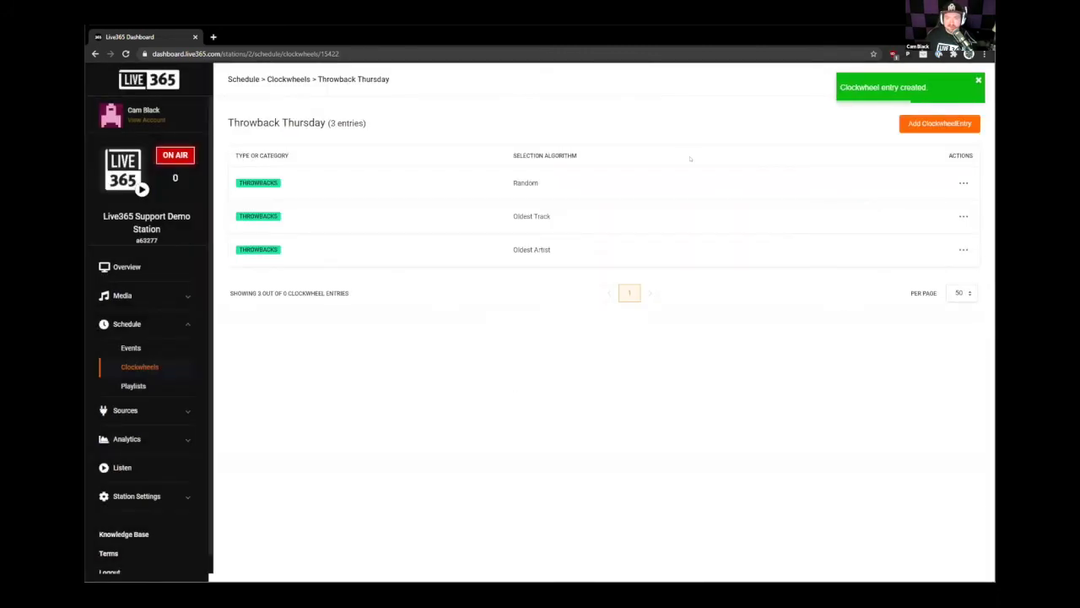
Step: Add a fourth clockwheel entry of type ID (station identification such as sweepers and jingles) using the Random algorithm
{"action": "left_click", "coordinate": [932, 126]}
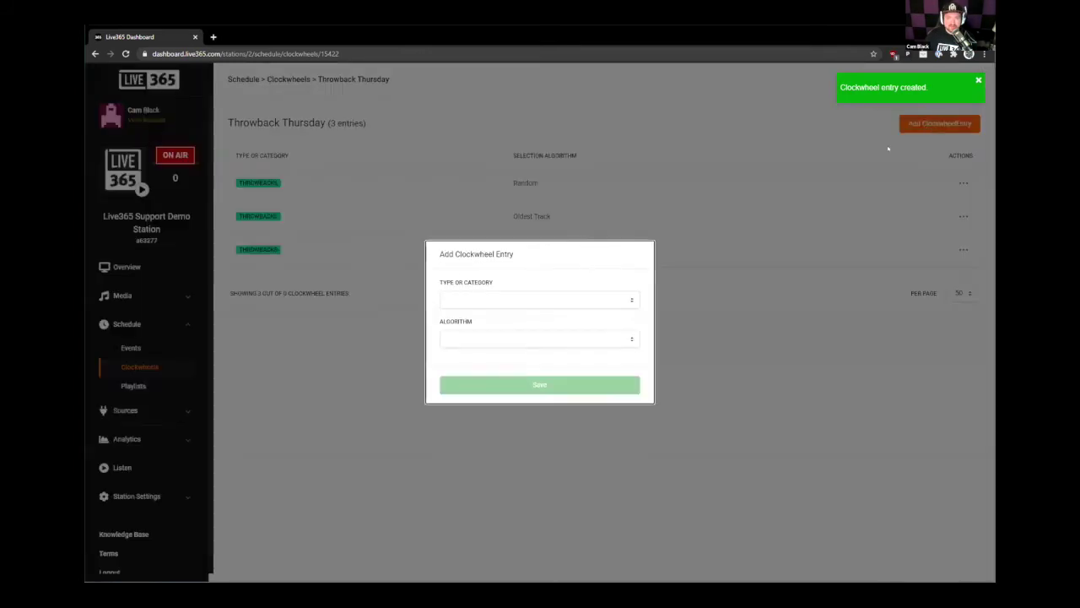
{"action": "left_click", "coordinate": [531, 297]}
{"action": "left_click", "coordinate": [485, 358]}
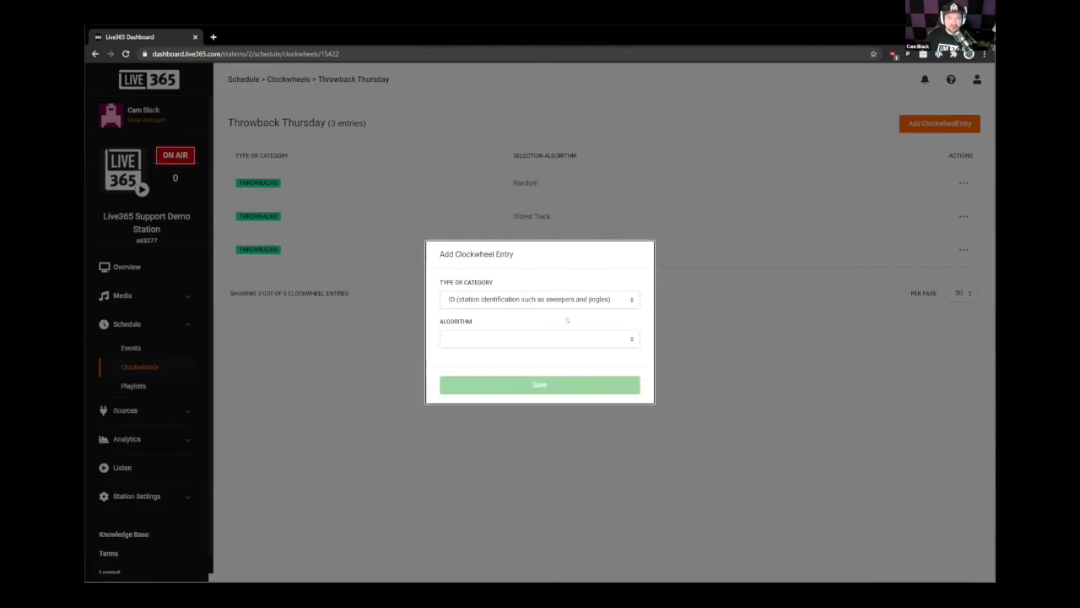
{"action": "left_click", "coordinate": [537, 339]}
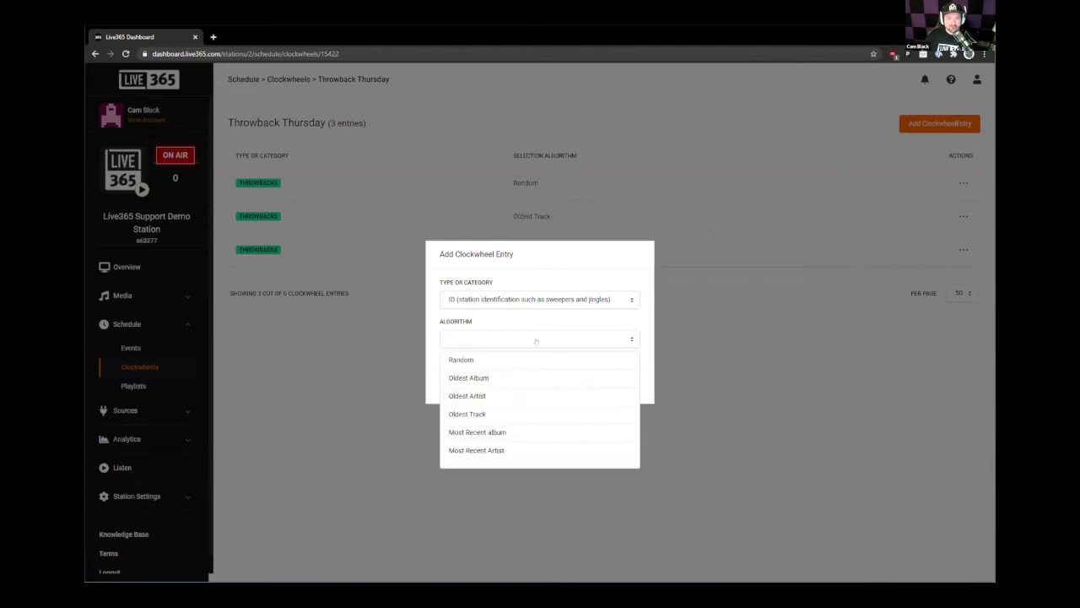
{"action": "left_click", "coordinate": [470, 360]}
{"action": "left_click", "coordinate": [524, 385]}
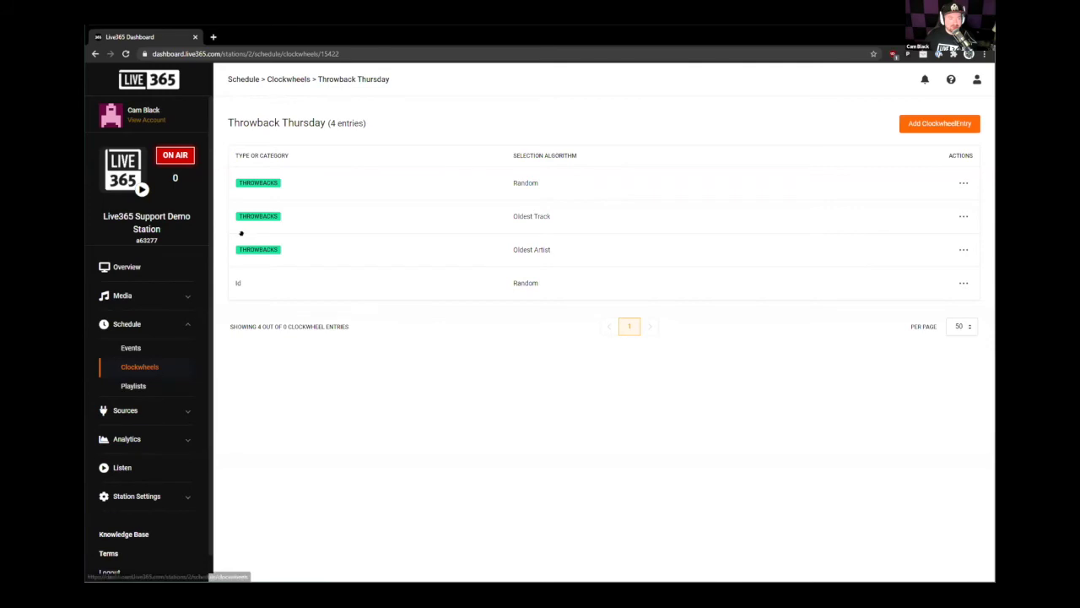
Step: Start a new scheduled event titled Throwback Thursday with the Throwback Thursday clockwheel as its source
{"action": "left_click", "coordinate": [130, 348]}
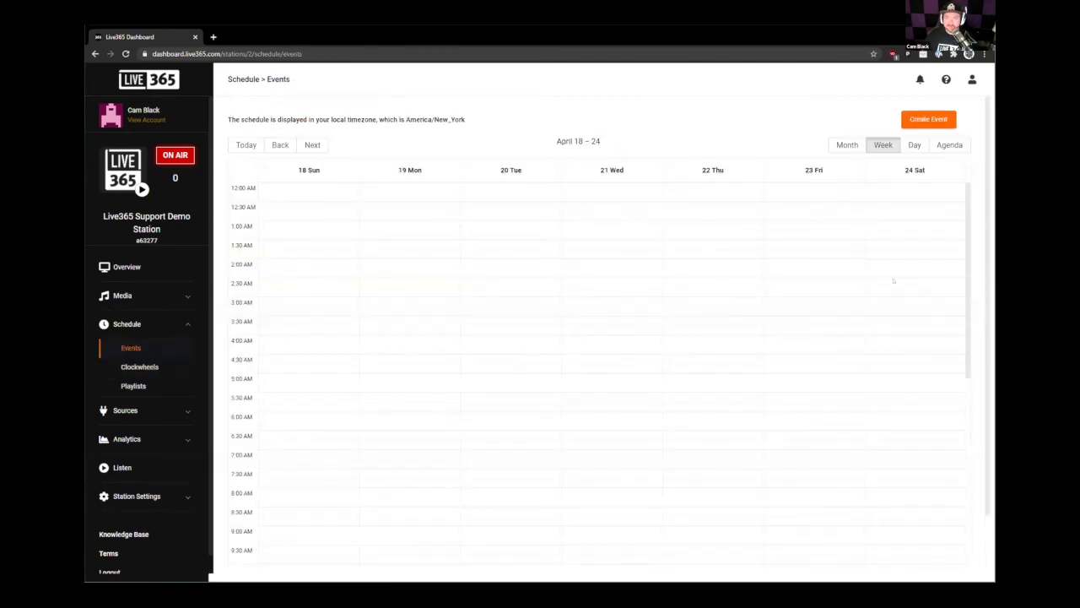
{"action": "left_click", "coordinate": [929, 119]}
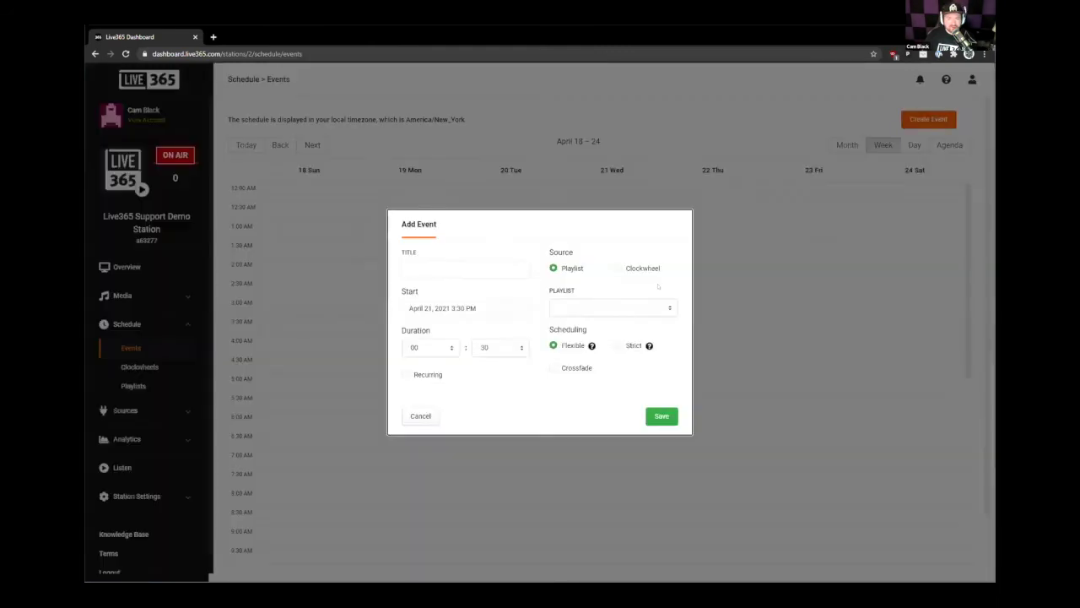
{"action": "left_click", "coordinate": [636, 270]}
{"action": "left_click", "coordinate": [601, 308]}
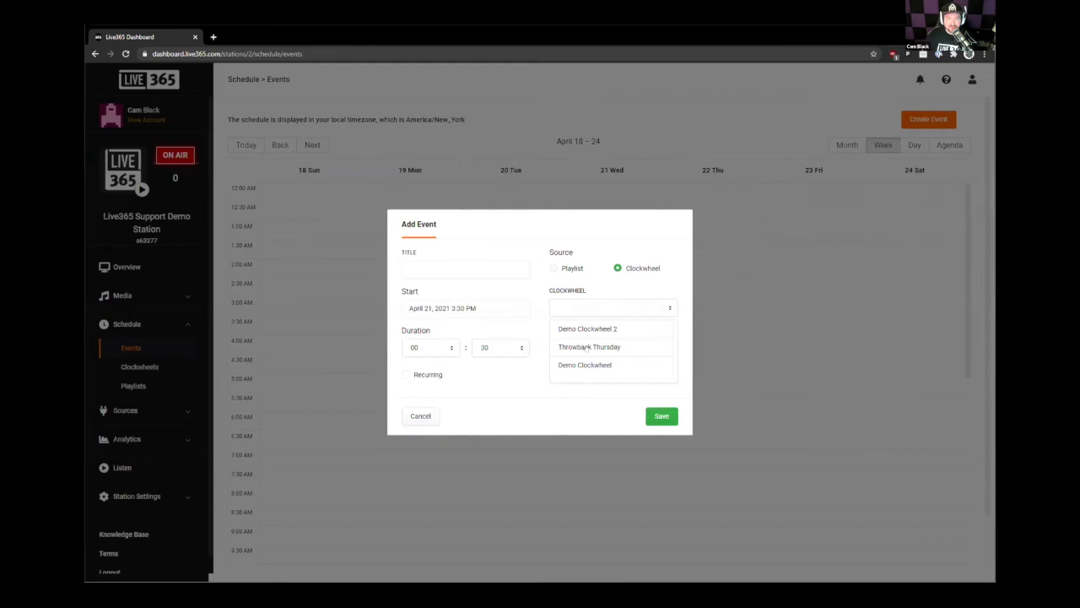
{"action": "left_click", "coordinate": [588, 348]}
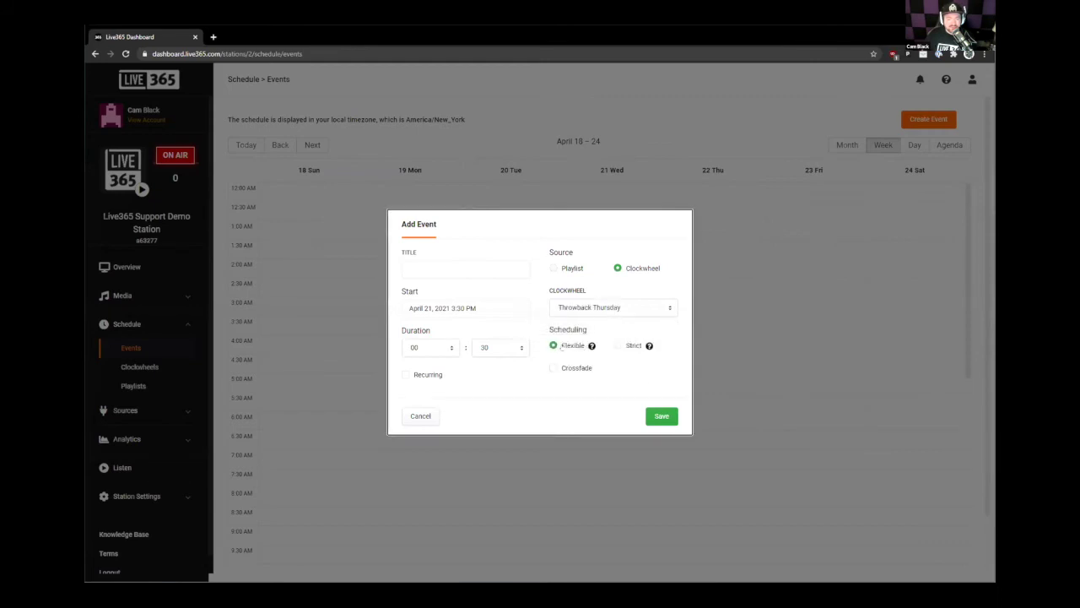
{"action": "left_click", "coordinate": [457, 271]}
{"action": "type", "text": "Throwback Thursday"}
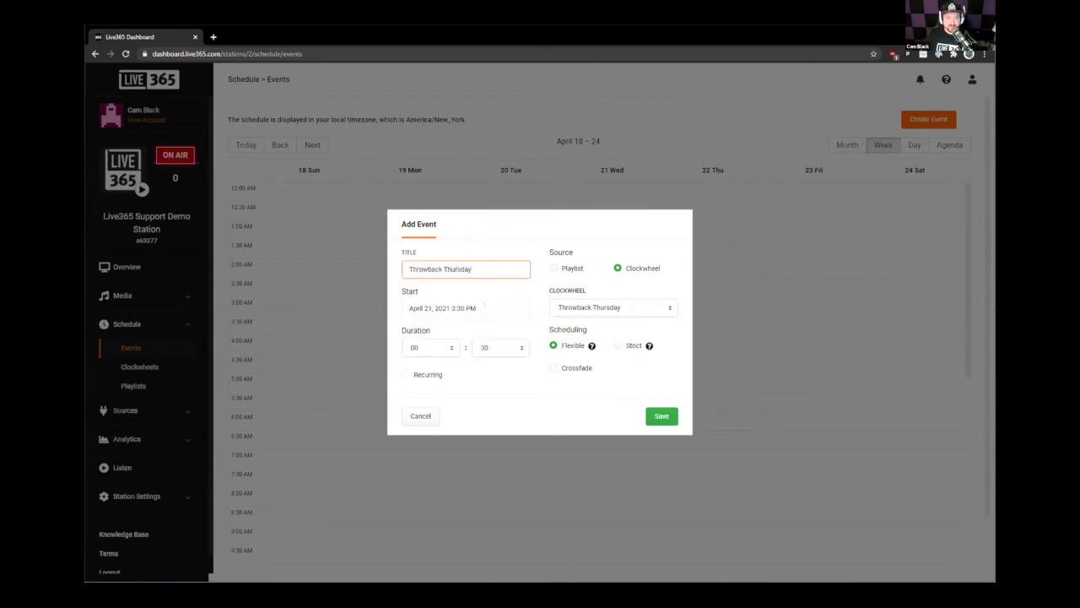
Step: Set the event to start on April 22, 2021 at 12:00 PM with a duration of 02:00
{"action": "key", "text": "Tab"}
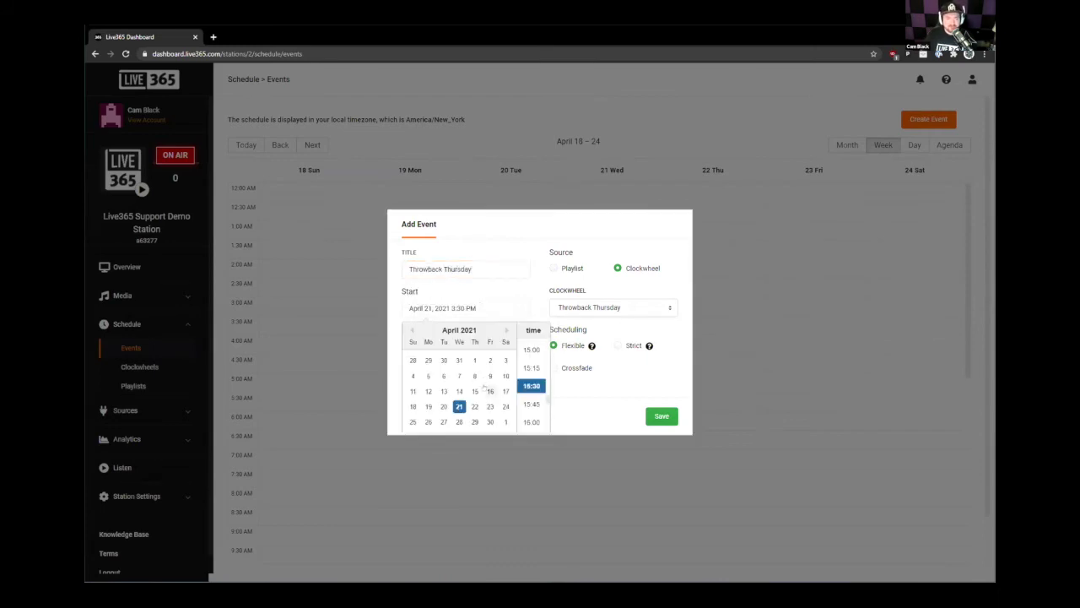
{"action": "left_click", "coordinate": [473, 406]}
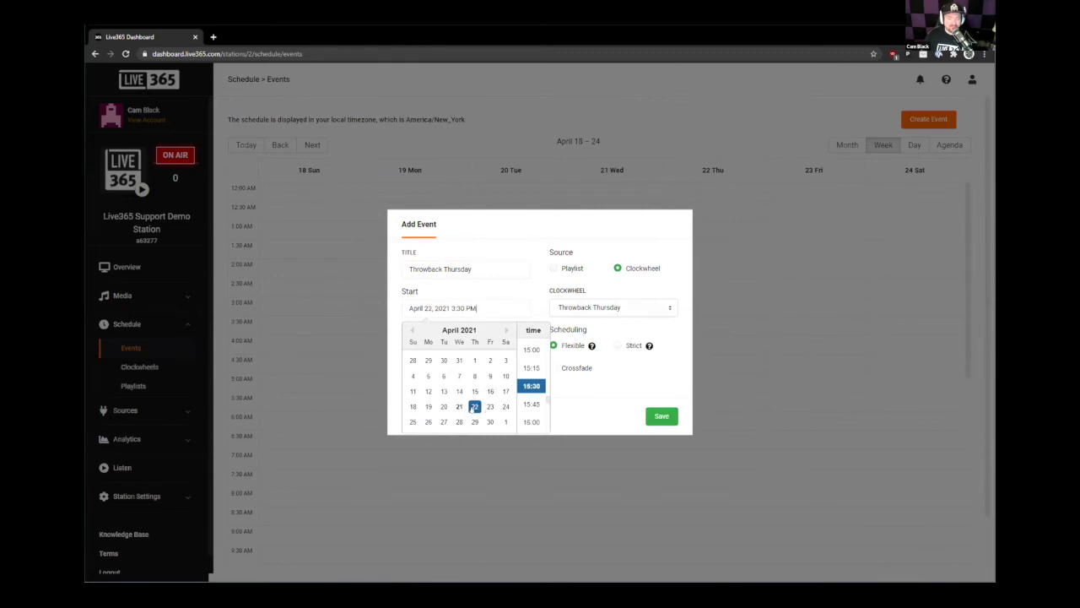
{"action": "scroll", "coordinate": [531, 388], "scroll_direction": "up", "scroll_amount": 5}
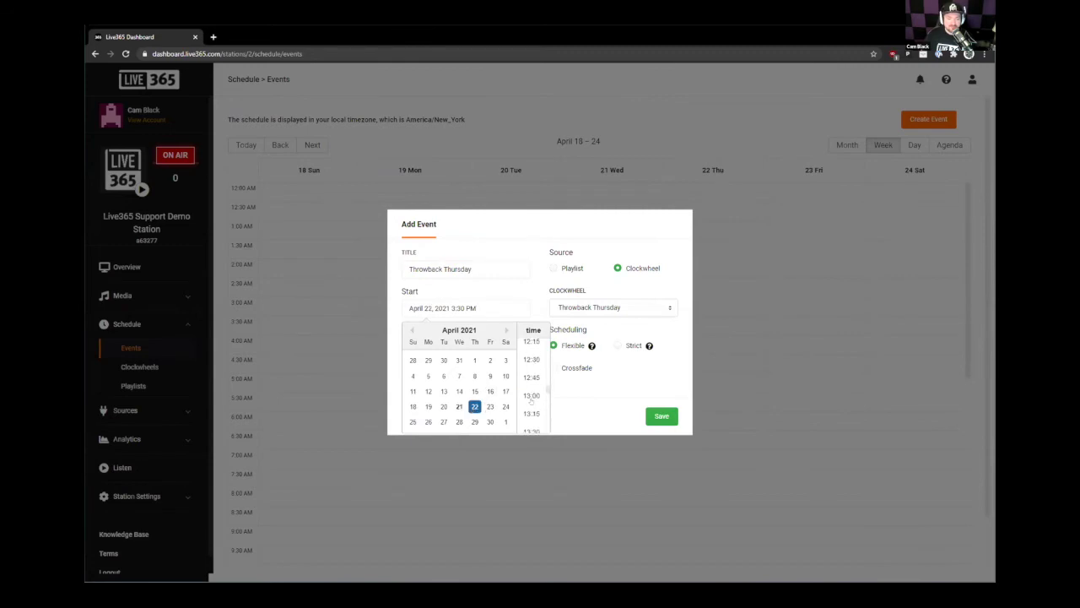
{"action": "left_click", "coordinate": [531, 412]}
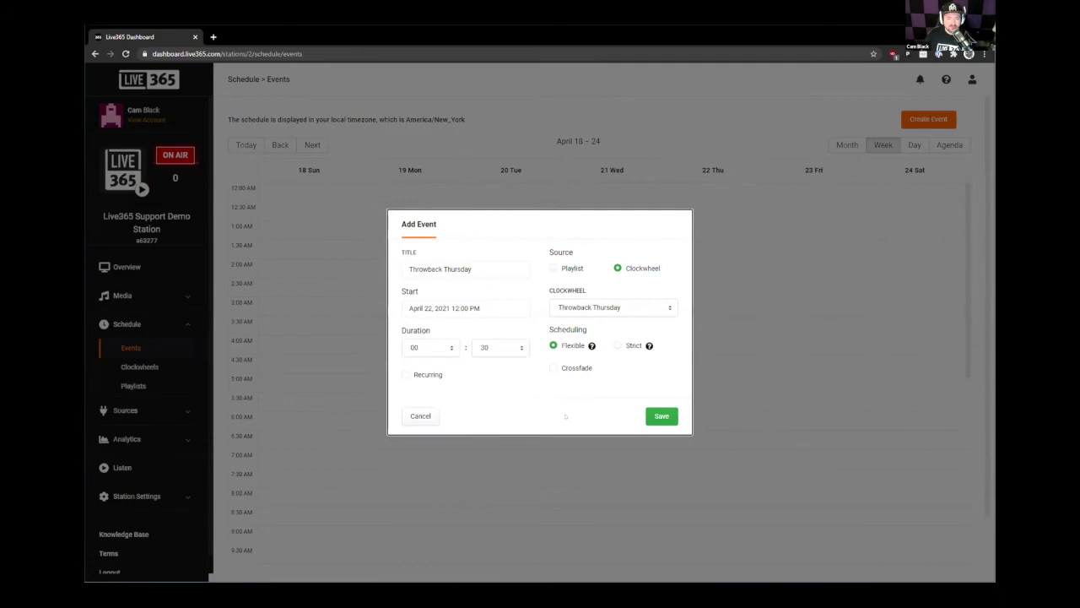
{"action": "left_click", "coordinate": [440, 348]}
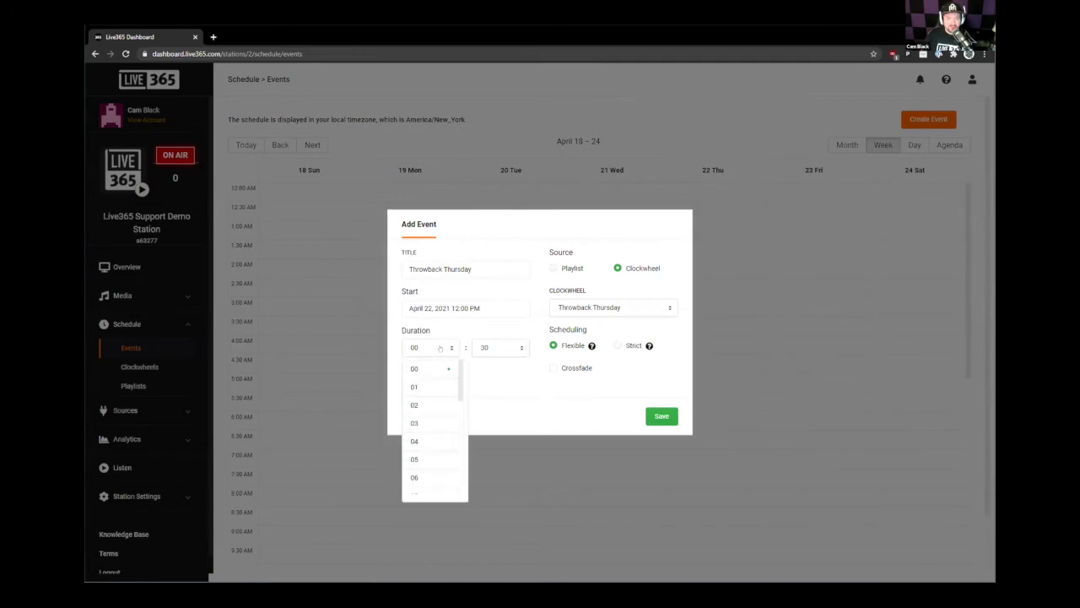
{"action": "left_click", "coordinate": [414, 405]}
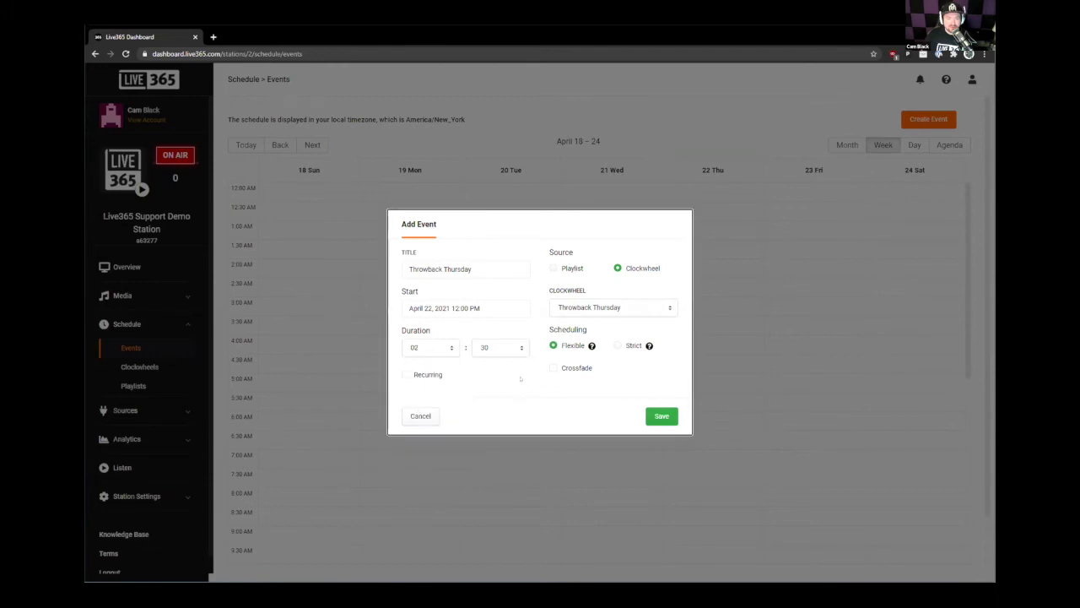
{"action": "left_click", "coordinate": [494, 347]}
{"action": "left_click", "coordinate": [492, 370]}
Step: Make the event recur every Thursday until September 30, 2021 3:30 PM and save it
{"action": "left_click", "coordinate": [414, 375]}
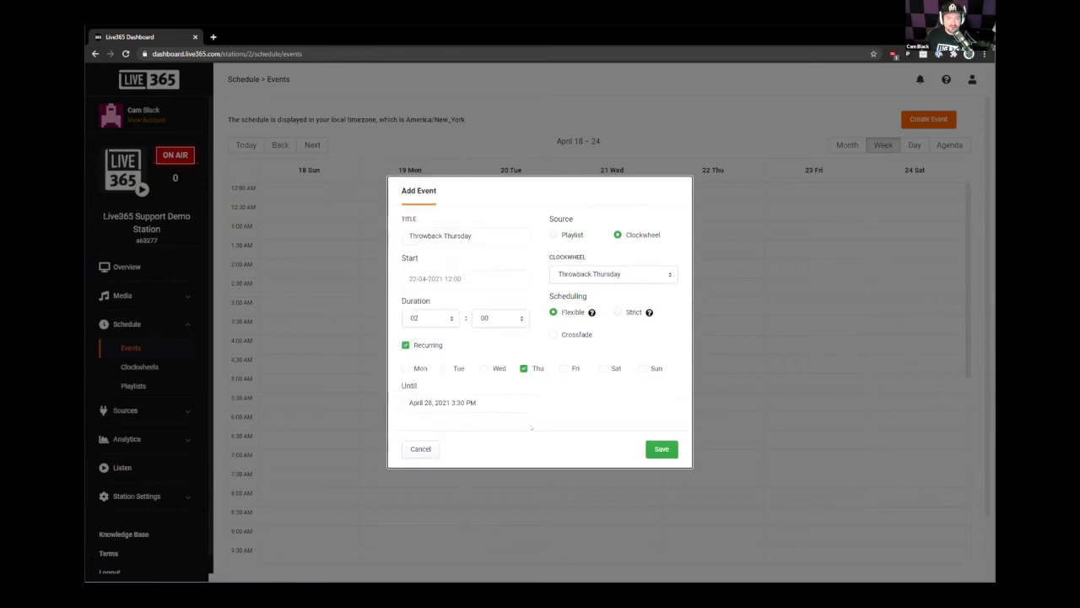
{"action": "left_click", "coordinate": [493, 403]}
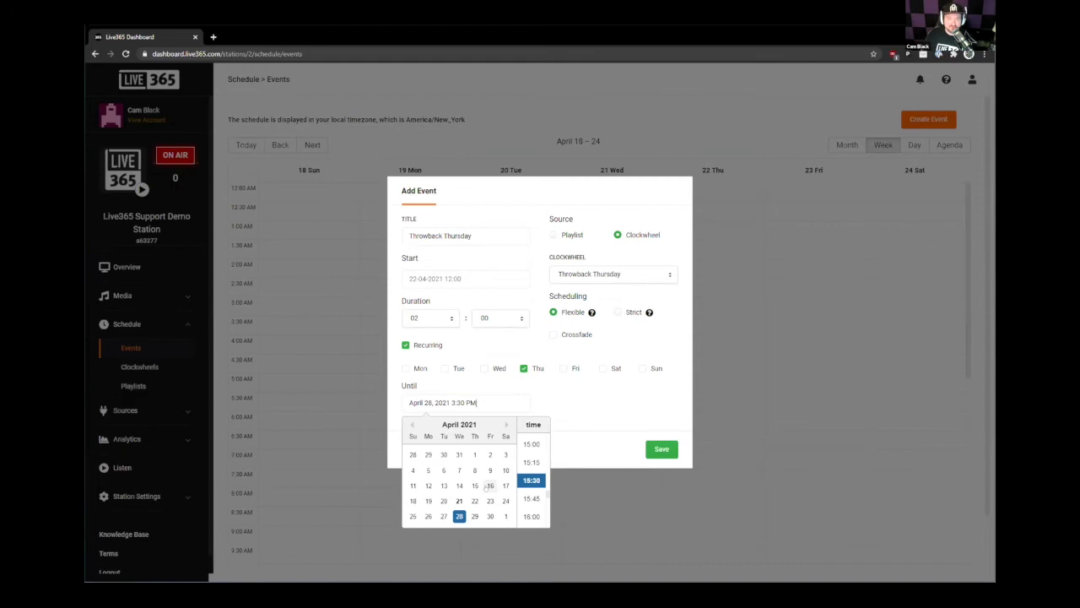
{"action": "left_click", "coordinate": [507, 425]}
{"action": "left_click", "coordinate": [507, 425]}
{"action": "left_click", "coordinate": [506, 424]}
{"action": "left_click", "coordinate": [506, 424]}
{"action": "left_click", "coordinate": [507, 425]}
{"action": "left_click", "coordinate": [506, 424]}
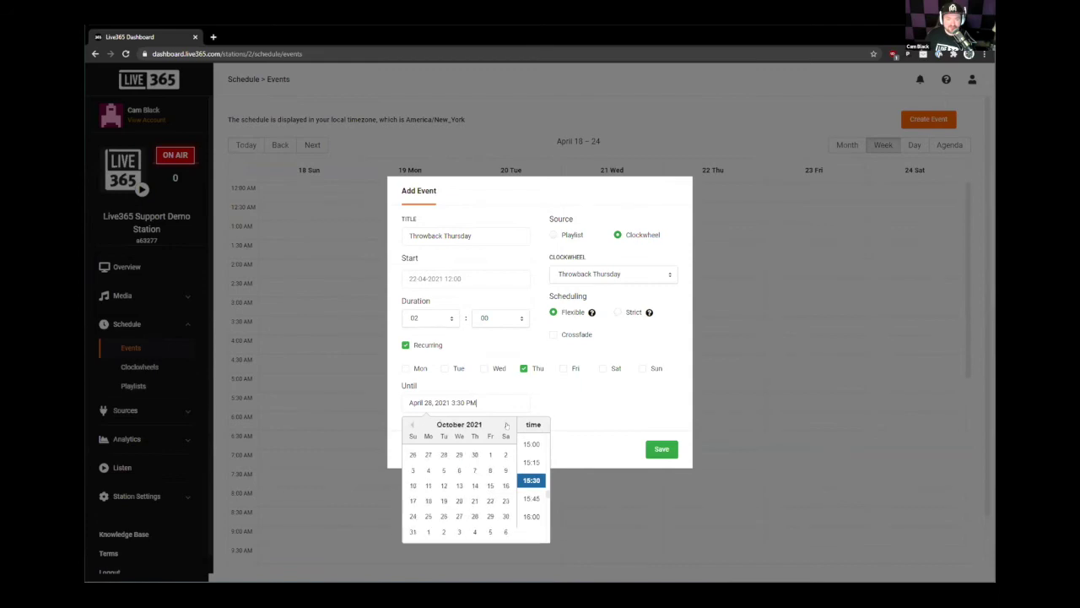
{"action": "left_click", "coordinate": [474, 454]}
{"action": "left_click", "coordinate": [659, 414]}
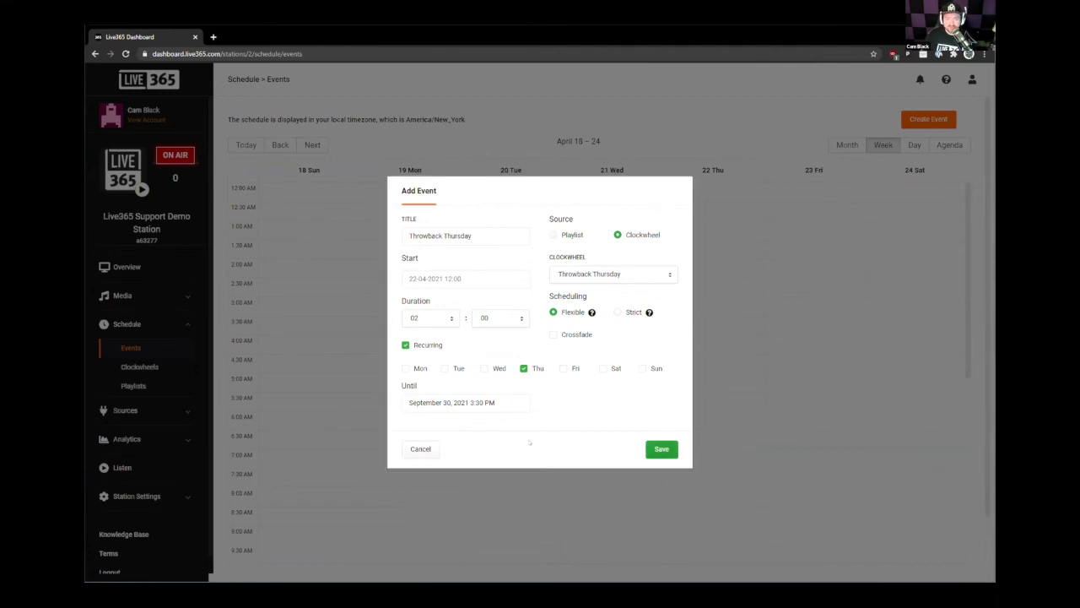
{"action": "left_click", "coordinate": [662, 448]}
Step: Review the tracks generated for the Throwback Thursday event on April 22, including the station IDs, and close it without changes
{"action": "scroll", "coordinate": [734, 450], "scroll_direction": "down", "scroll_amount": 2}
{"action": "scroll", "coordinate": [734, 450], "scroll_direction": "down", "scroll_amount": 2}
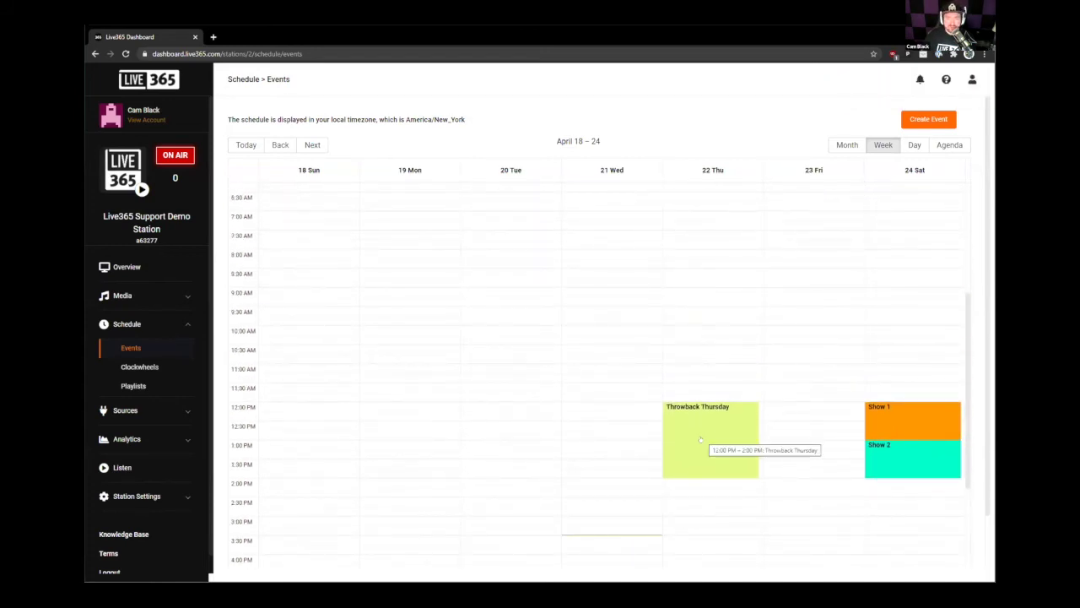
{"action": "left_click", "coordinate": [701, 439]}
{"action": "left_click", "coordinate": [460, 191]}
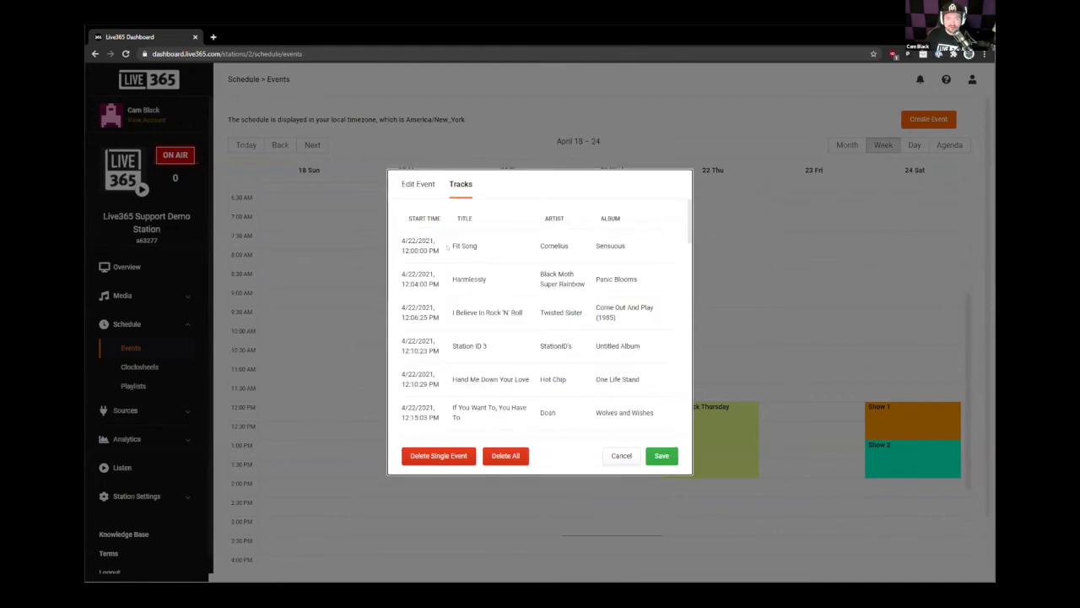
{"action": "left_click_drag", "start_coordinate": [456, 346], "coordinate": [564, 336]}
{"action": "scroll", "coordinate": [481, 346], "scroll_direction": "down", "scroll_amount": 2}
{"action": "scroll", "coordinate": [514, 270], "scroll_direction": "down", "scroll_amount": 2}
{"action": "scroll", "coordinate": [534, 404], "scroll_direction": "down", "scroll_amount": 5}
{"action": "scroll", "coordinate": [534, 403], "scroll_direction": "down", "scroll_amount": 2}
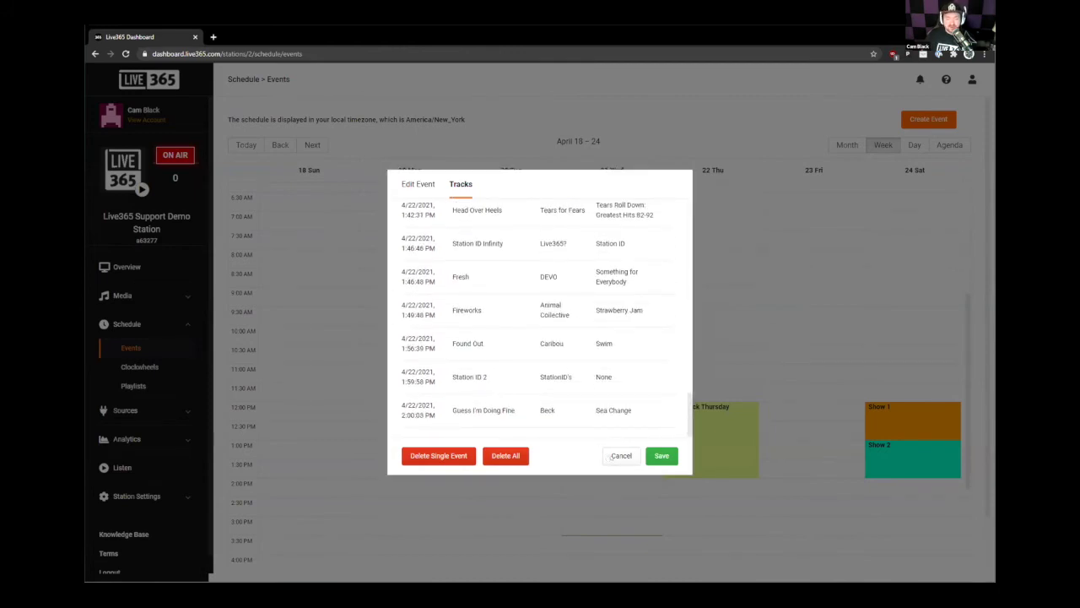
{"action": "left_click", "coordinate": [612, 455]}
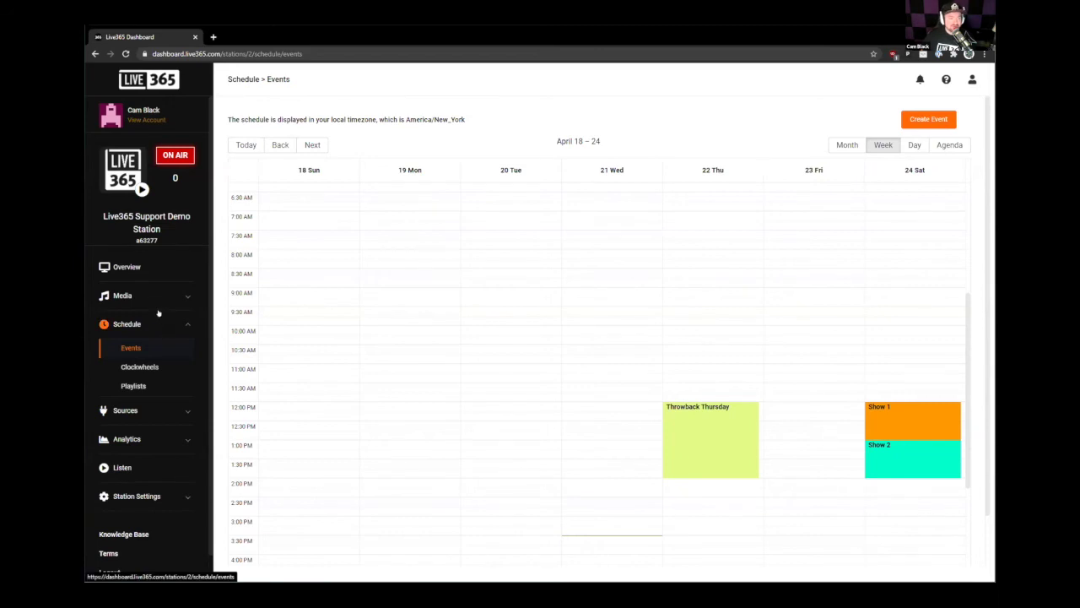
Step: Create a new track category named Christmas with a bright red color
{"action": "left_click", "coordinate": [123, 296]}
{"action": "left_click", "coordinate": [136, 337]}
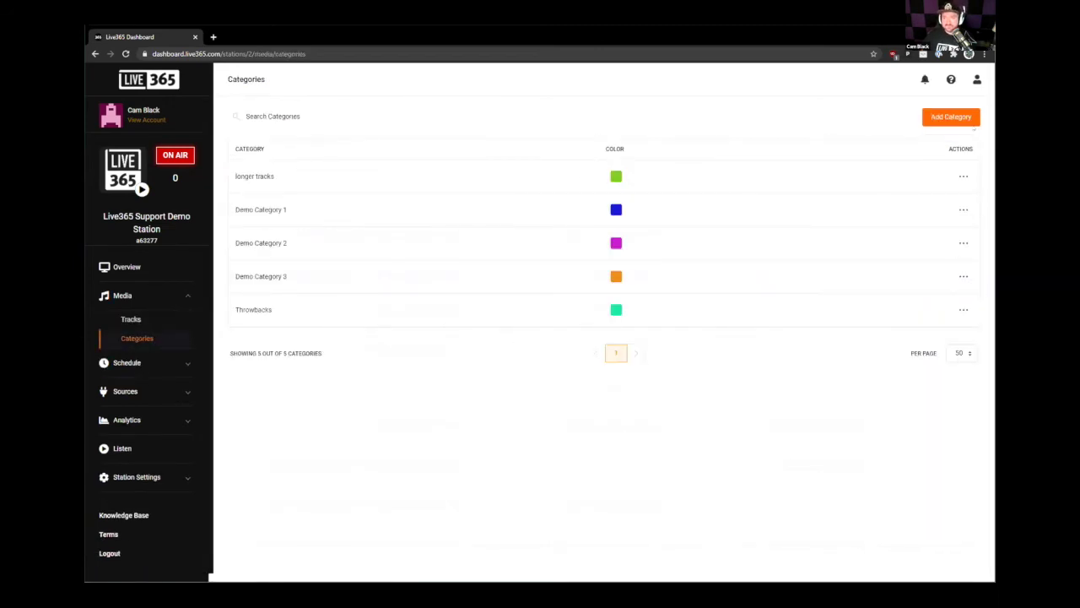
{"action": "left_click", "coordinate": [973, 121]}
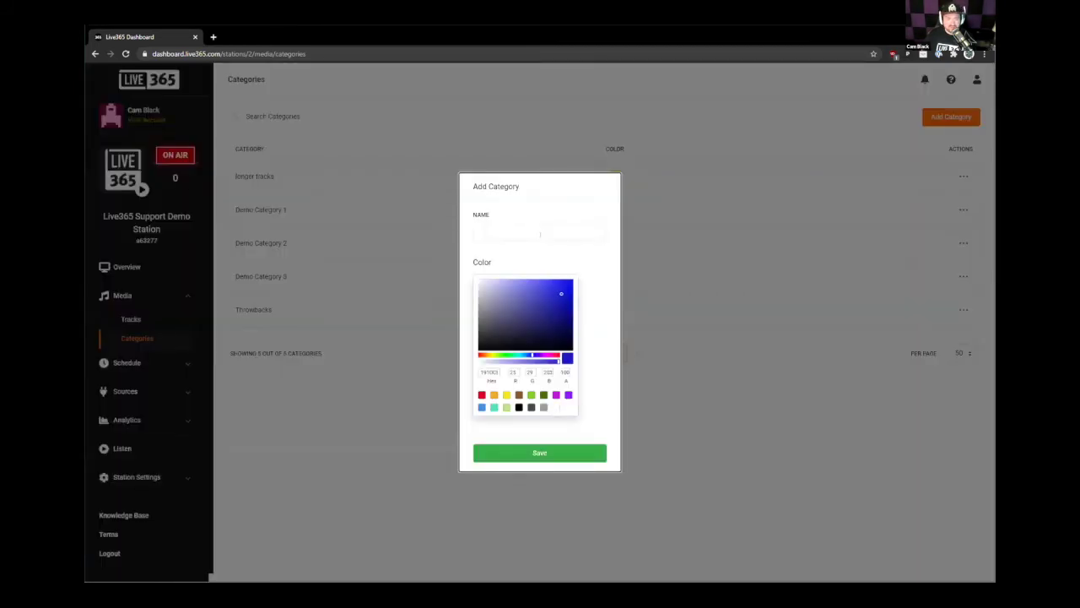
{"action": "left_click", "coordinate": [510, 229]}
{"action": "type", "text": "Christmas"}
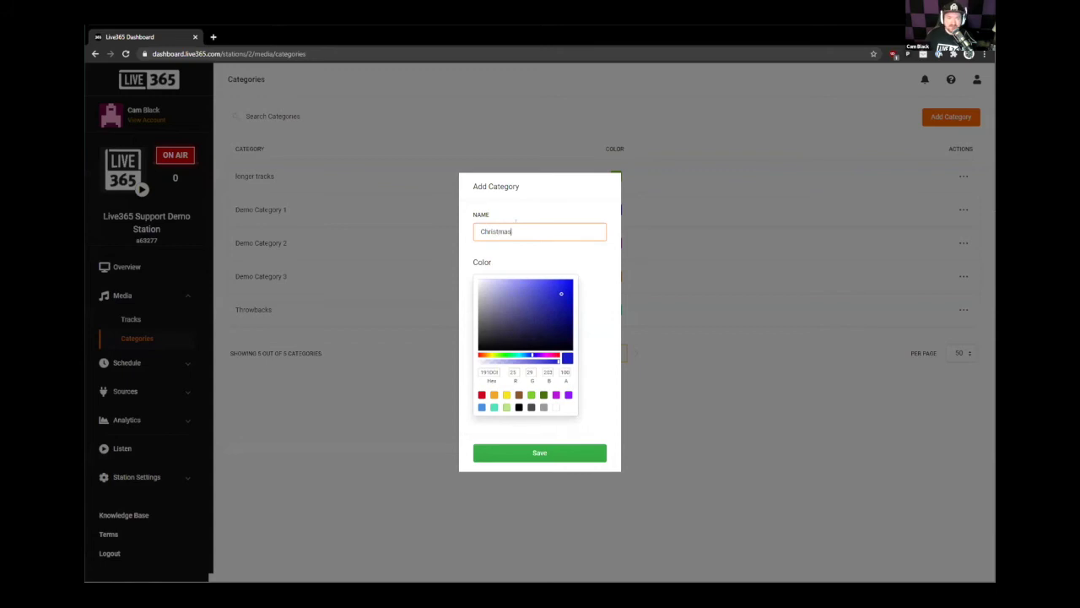
{"action": "left_click_drag", "start_coordinate": [533, 354], "coordinate": [468, 358]}
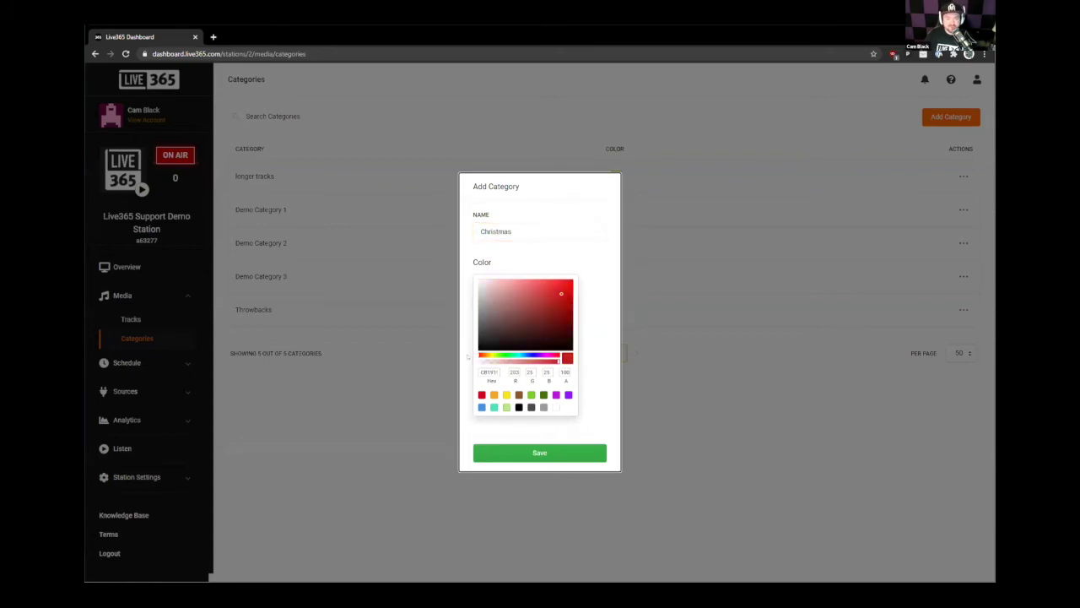
{"action": "left_click", "coordinate": [555, 296]}
{"action": "left_click_drag", "start_coordinate": [554, 296], "coordinate": [571, 281]}
{"action": "left_click", "coordinate": [539, 453]}
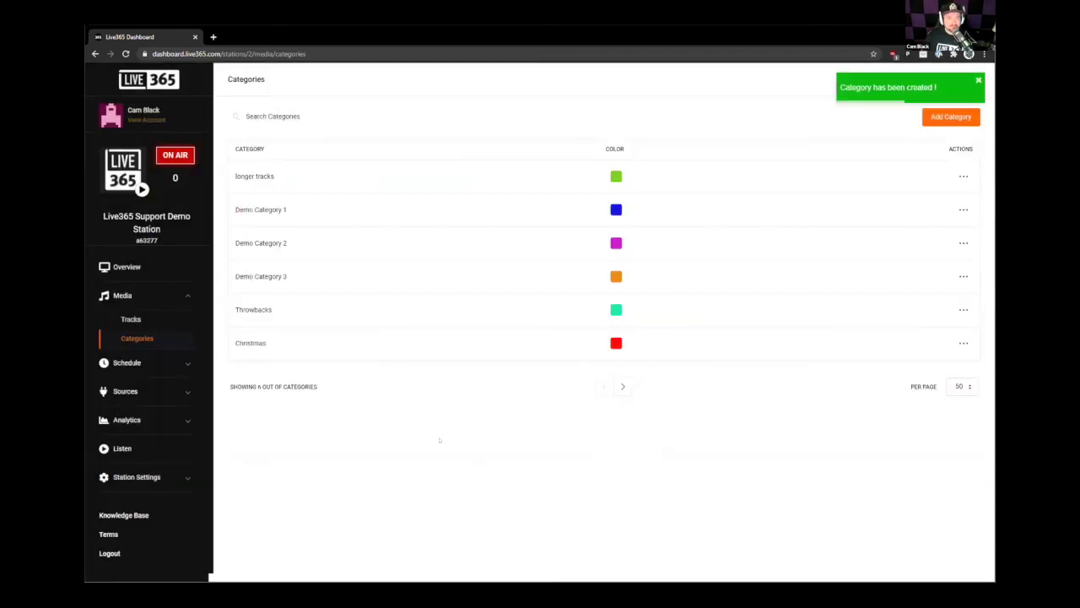
Step: Open page 8 of the station's track list and look over the tracks on it
{"action": "left_click", "coordinate": [125, 319]}
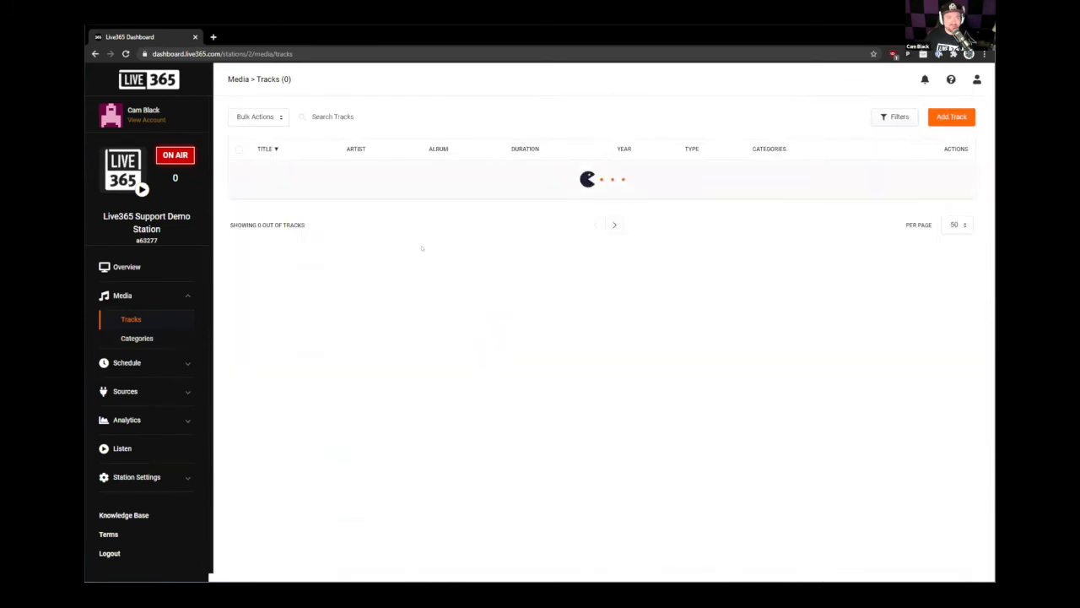
{"action": "scroll", "coordinate": [605, 411], "scroll_direction": "down", "scroll_amount": 15}
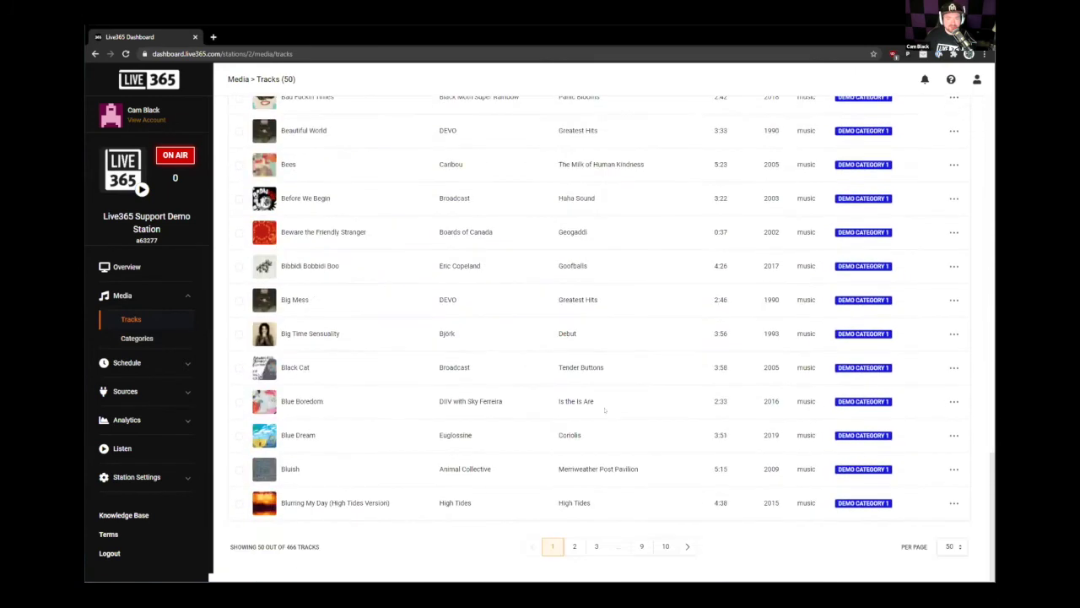
{"action": "left_click", "coordinate": [641, 546]}
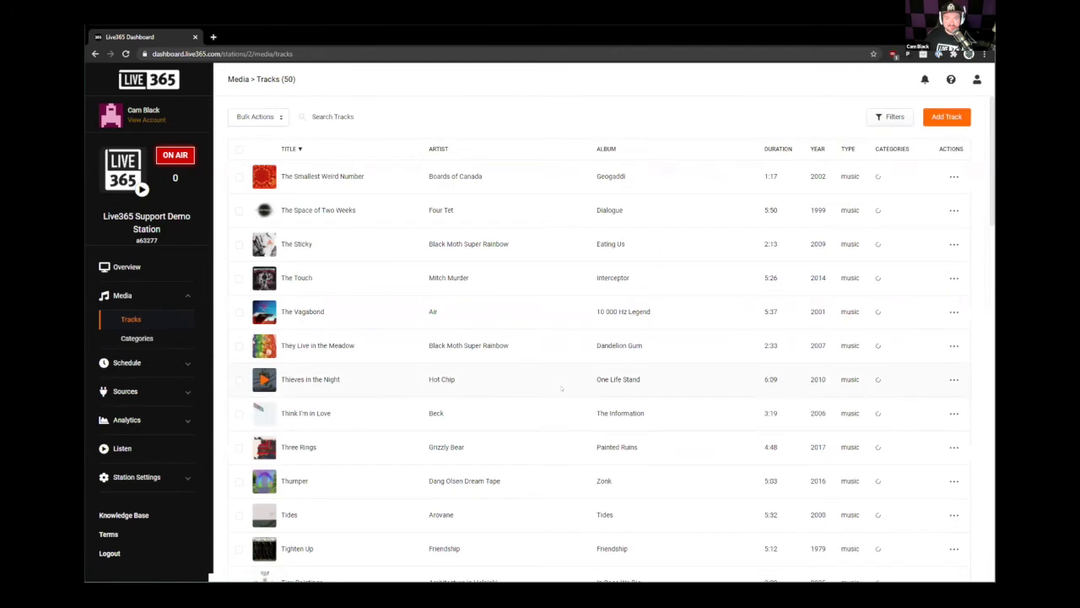
{"action": "scroll", "coordinate": [632, 372], "scroll_direction": "down", "scroll_amount": 15}
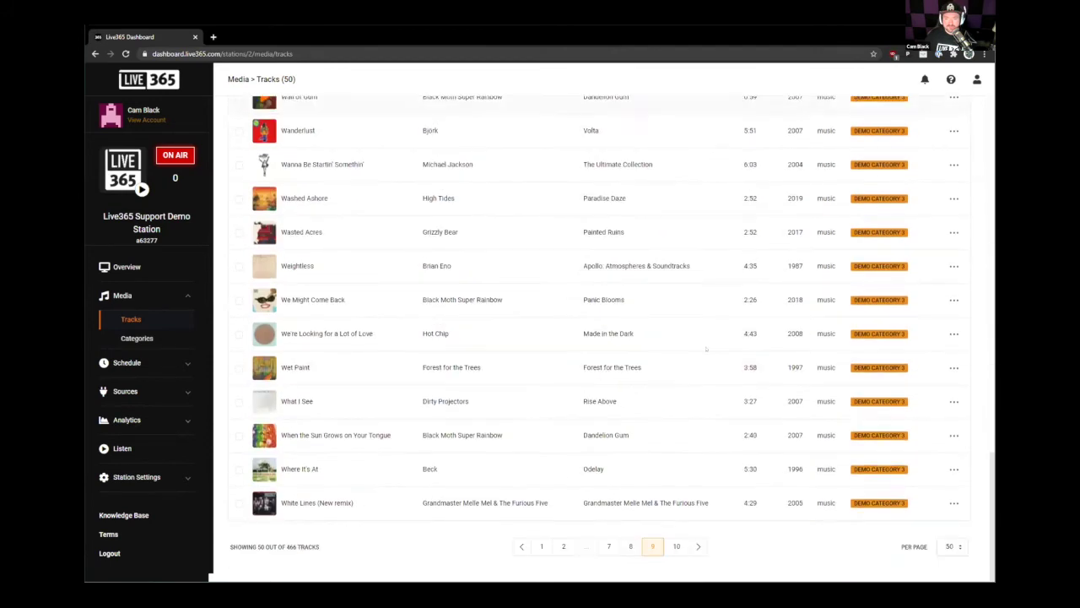
{"action": "left_click", "coordinate": [629, 546]}
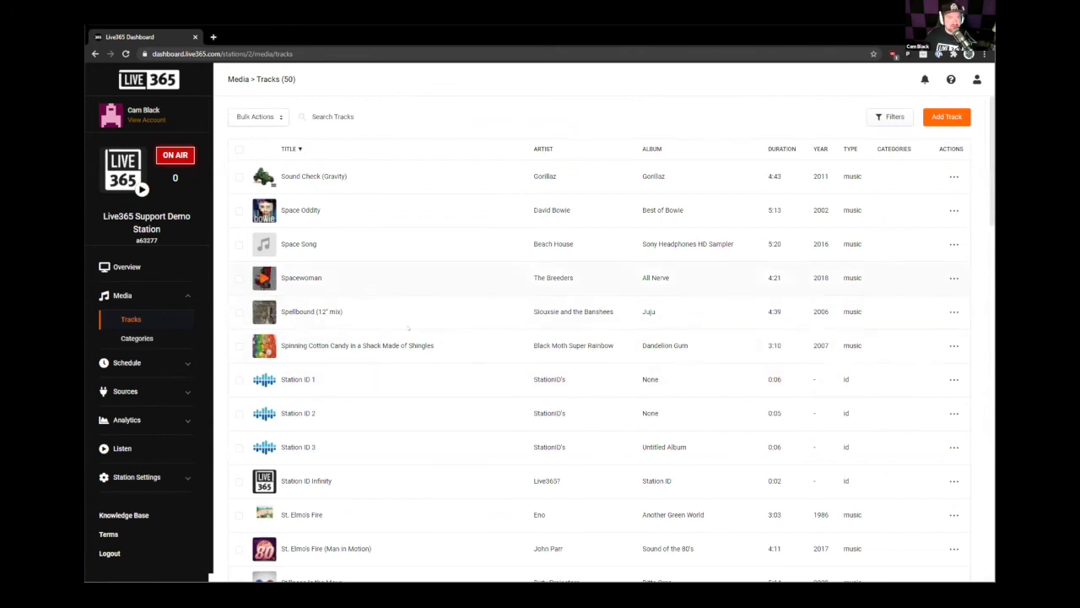
{"action": "scroll", "coordinate": [401, 472], "scroll_direction": "down", "scroll_amount": 2}
{"action": "scroll", "coordinate": [400, 472], "scroll_direction": "down", "scroll_amount": 7}
{"action": "scroll", "coordinate": [401, 475], "scroll_direction": "up", "scroll_amount": 9}
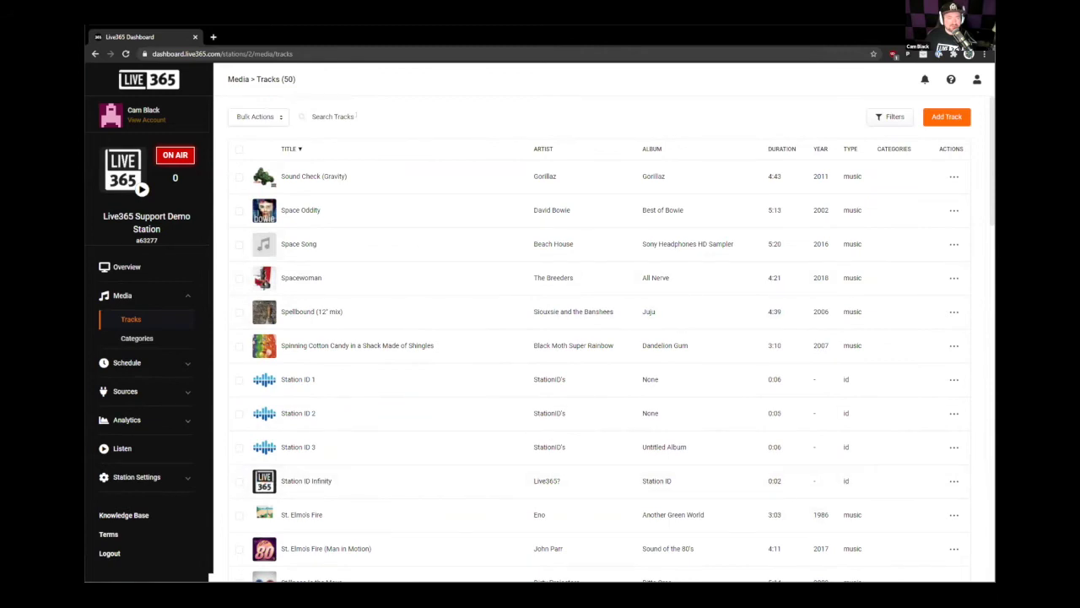
Step: Assign the Christmas category to all tracks on this page in one bulk edit, keeping their previous categories
{"action": "left_click", "coordinate": [239, 148]}
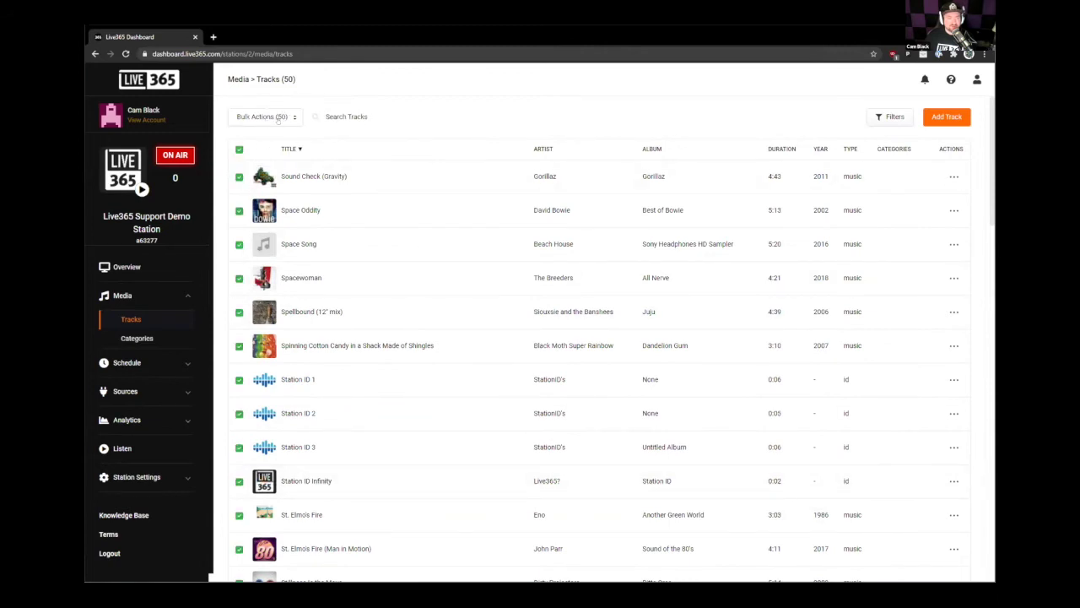
{"action": "left_click", "coordinate": [278, 118]}
{"action": "left_click", "coordinate": [265, 157]}
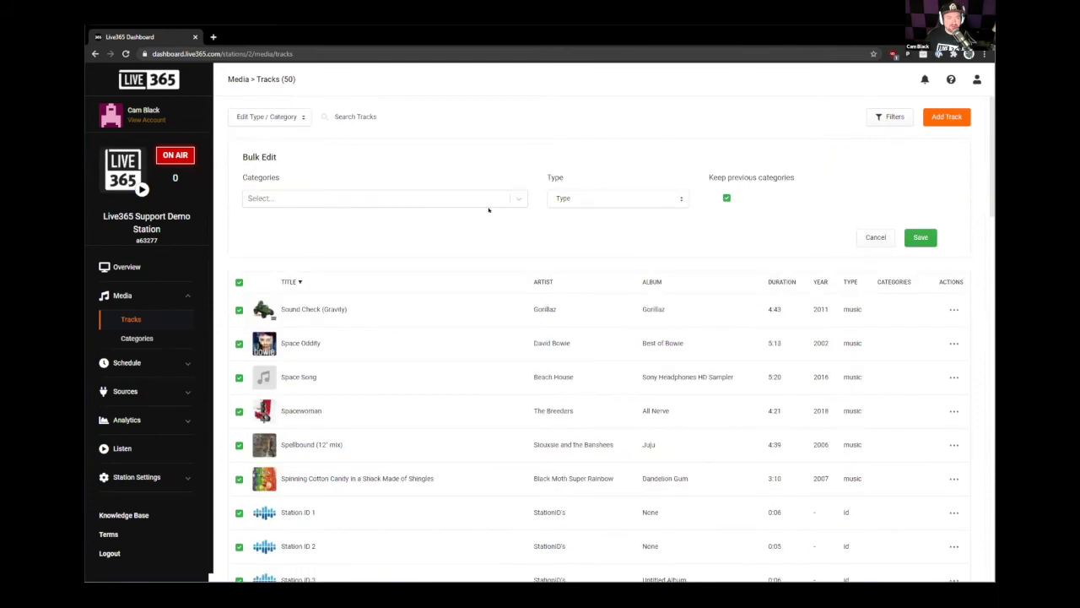
{"action": "left_click", "coordinate": [476, 198]}
{"action": "left_click", "coordinate": [498, 315]}
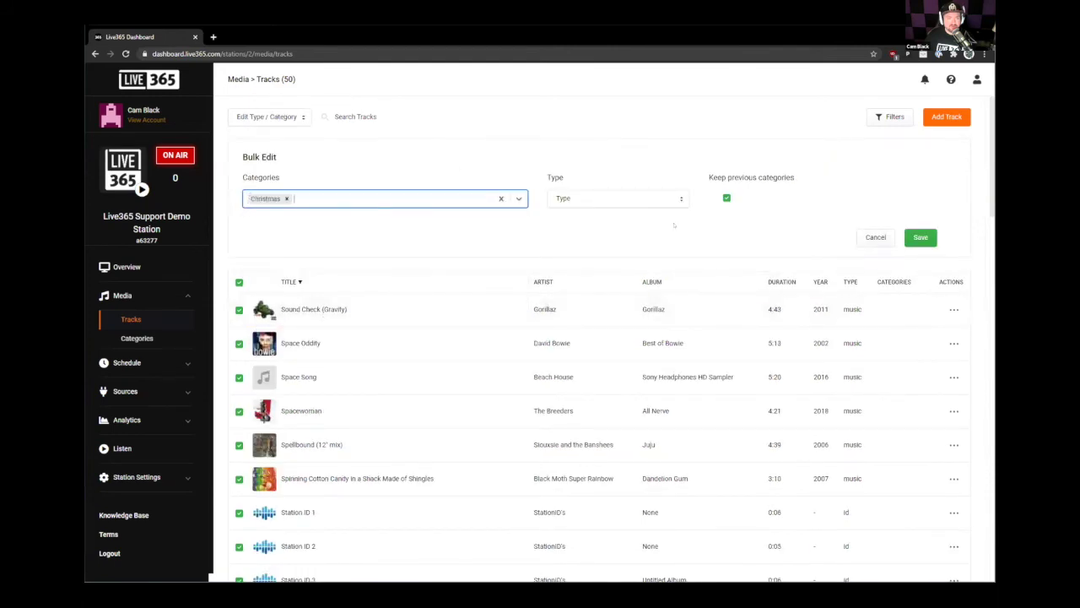
{"action": "left_click", "coordinate": [921, 238]}
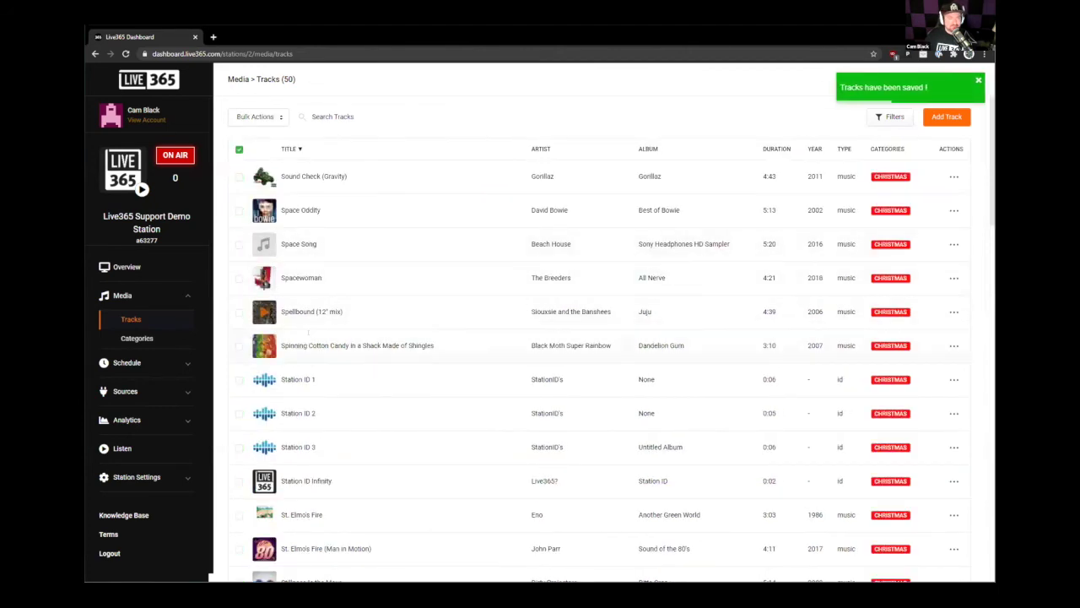
Step: Add a Christmas entry with the Random algorithm to Demo Clockwheel and place it directly after the Music entry
{"action": "left_click", "coordinate": [166, 368]}
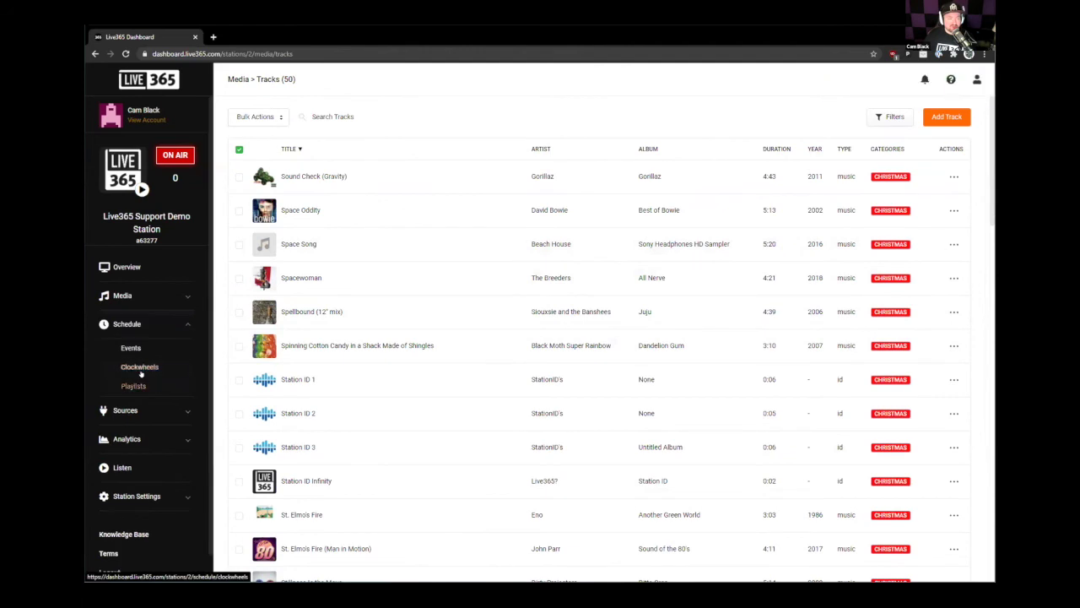
{"action": "left_click", "coordinate": [145, 370]}
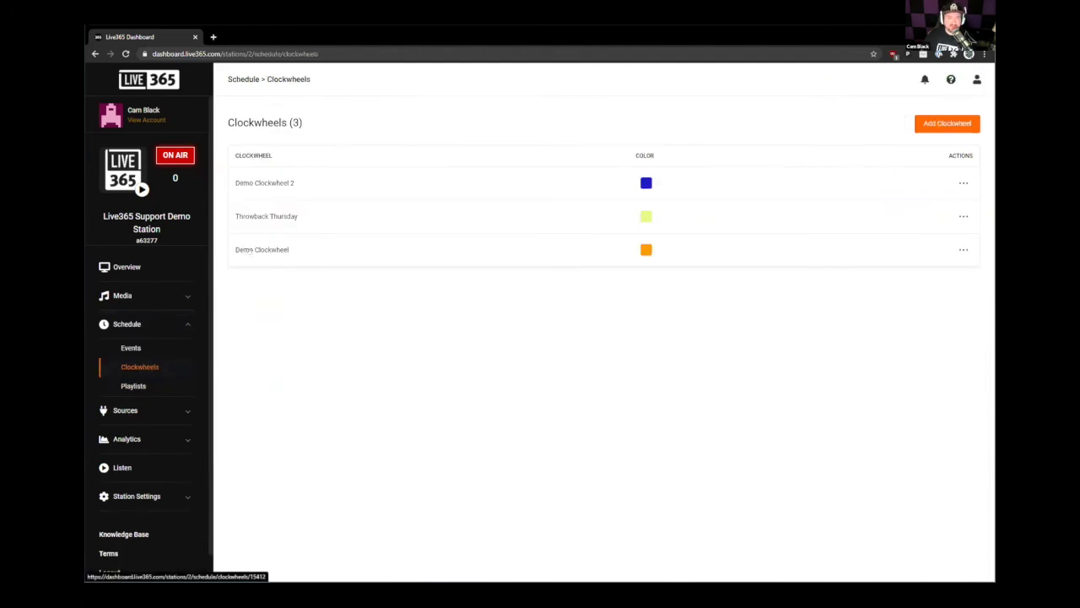
{"action": "left_click", "coordinate": [258, 251]}
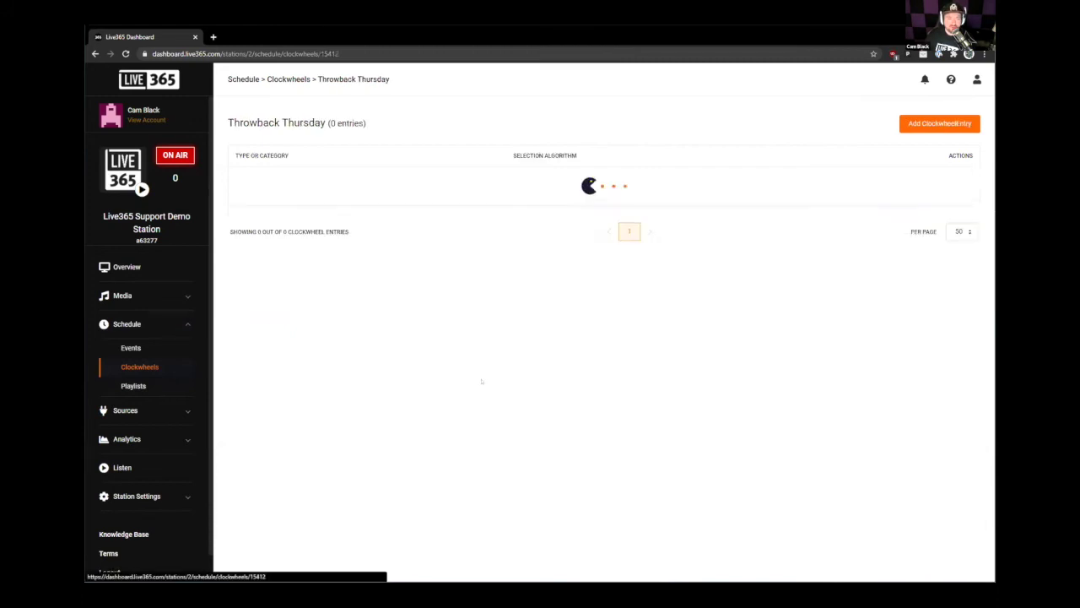
{"action": "left_click", "coordinate": [933, 127]}
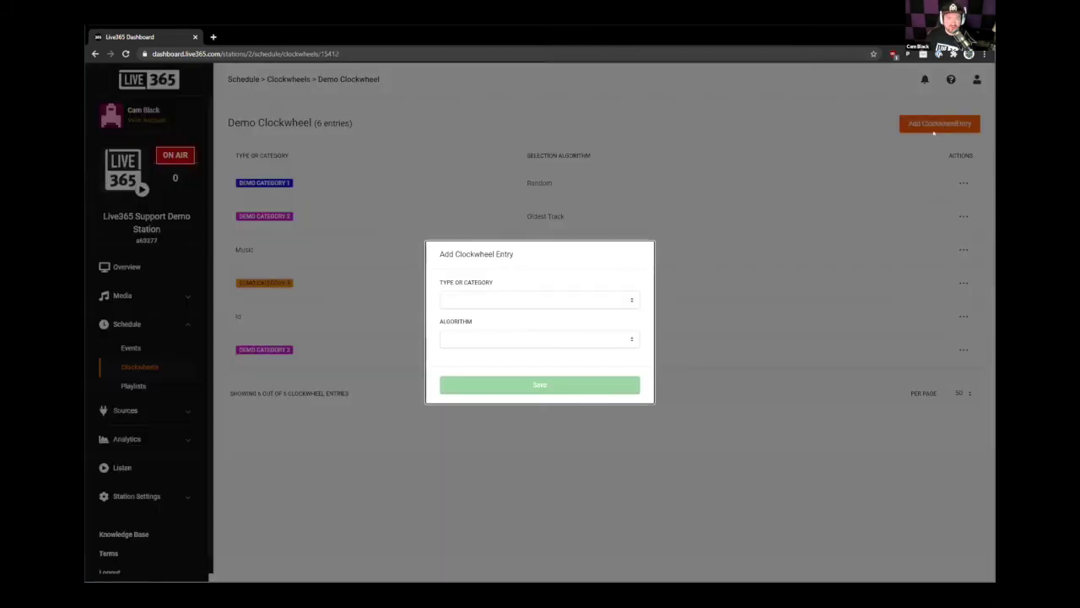
{"action": "left_click", "coordinate": [546, 302]}
{"action": "scroll", "coordinate": [553, 372], "scroll_direction": "down", "scroll_amount": 2}
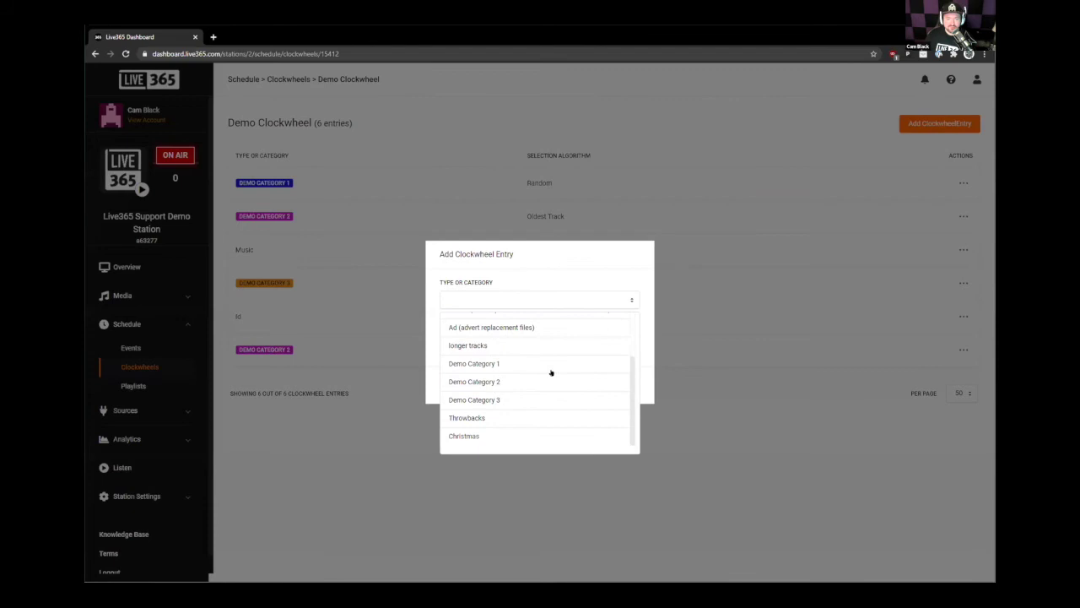
{"action": "left_click", "coordinate": [466, 435]}
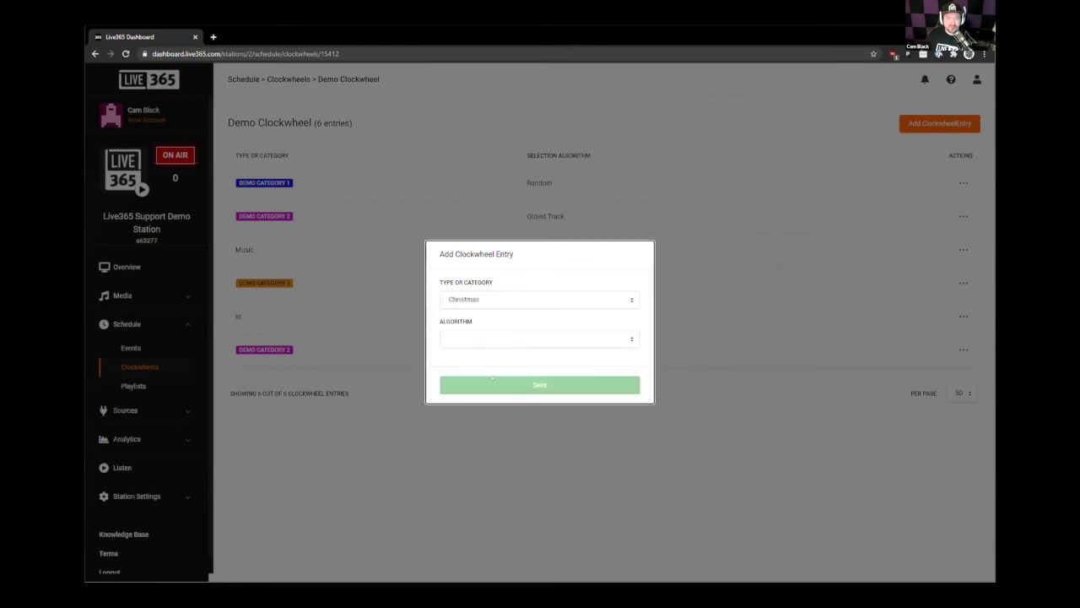
{"action": "left_click", "coordinate": [508, 341]}
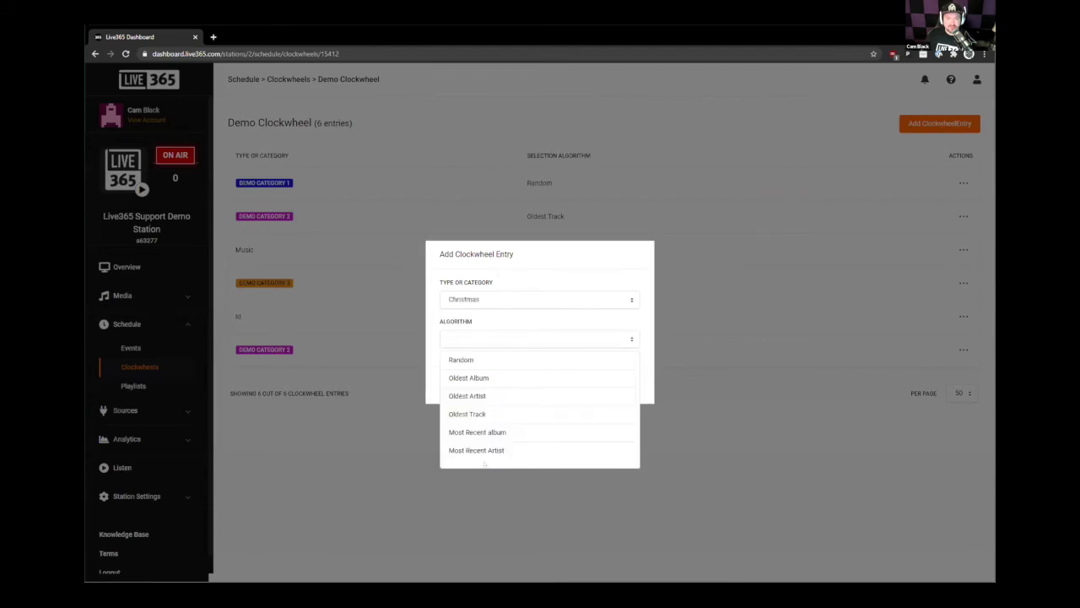
{"action": "left_click", "coordinate": [460, 362]}
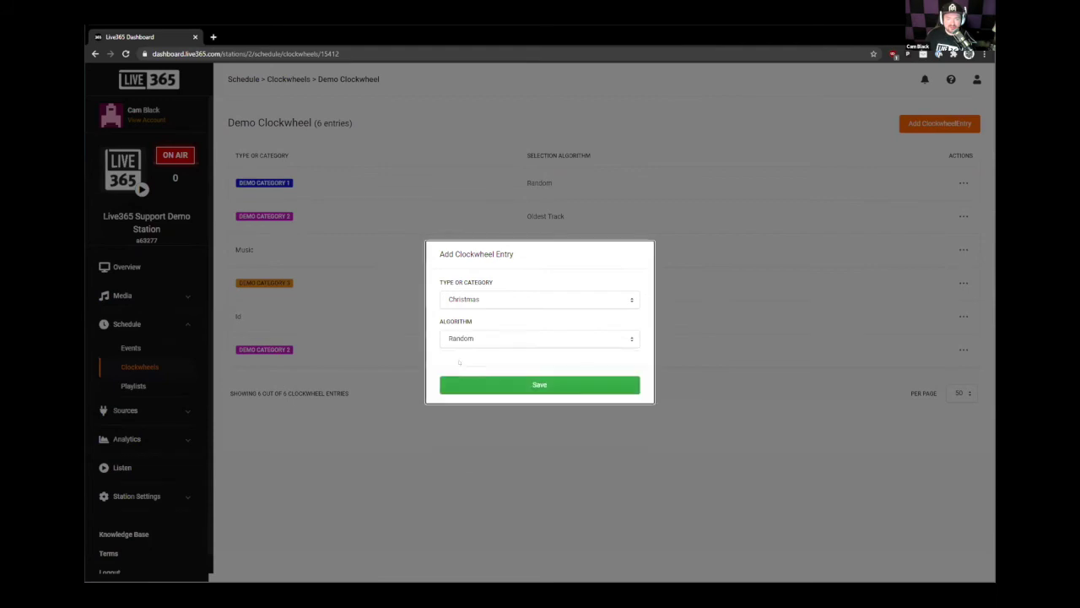
{"action": "left_click", "coordinate": [551, 385]}
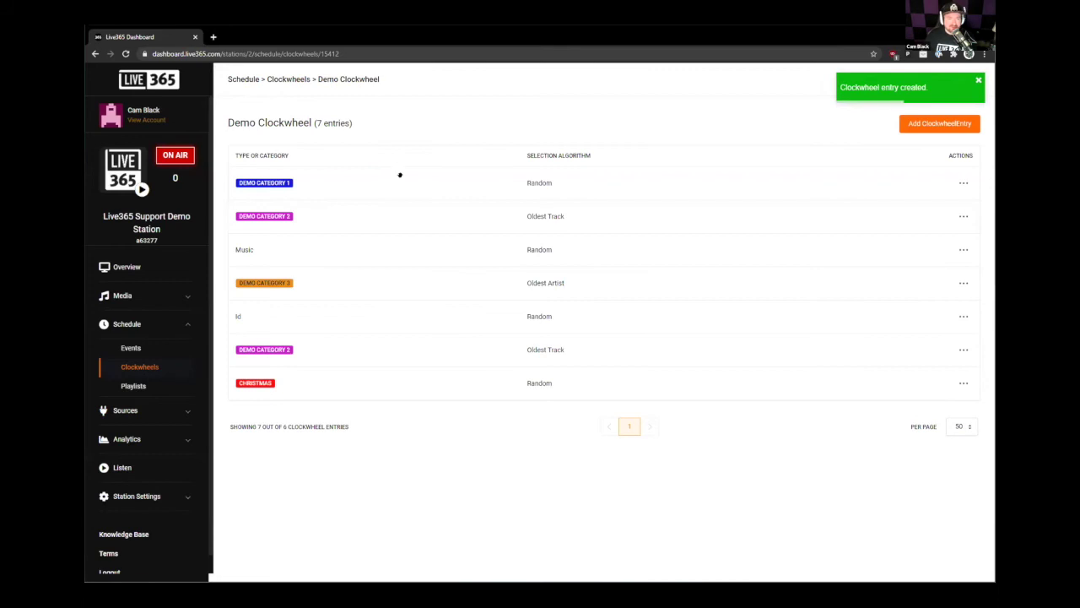
{"action": "left_click_drag", "start_coordinate": [379, 380], "coordinate": [382, 283]}
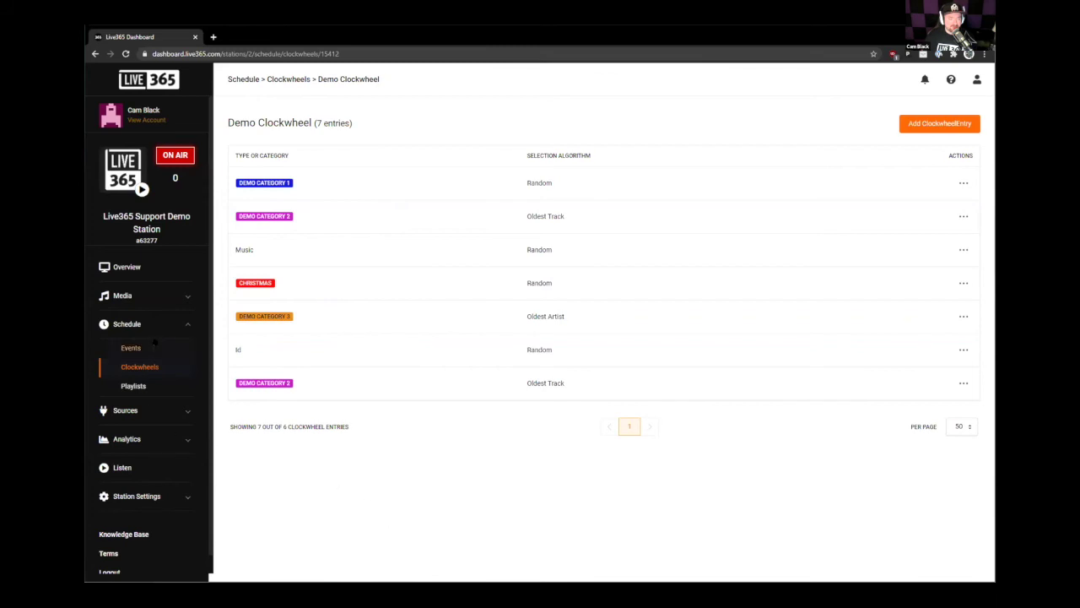
Step: Create a new track category named Demo Category 4 with the default blue color
{"action": "left_click", "coordinate": [123, 295]}
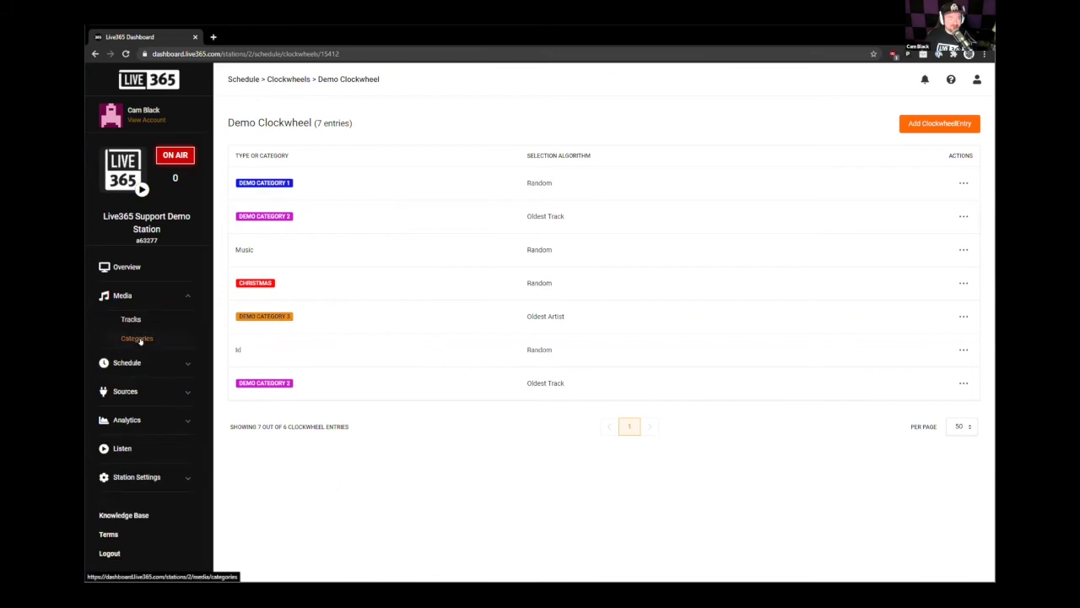
{"action": "left_click", "coordinate": [138, 339]}
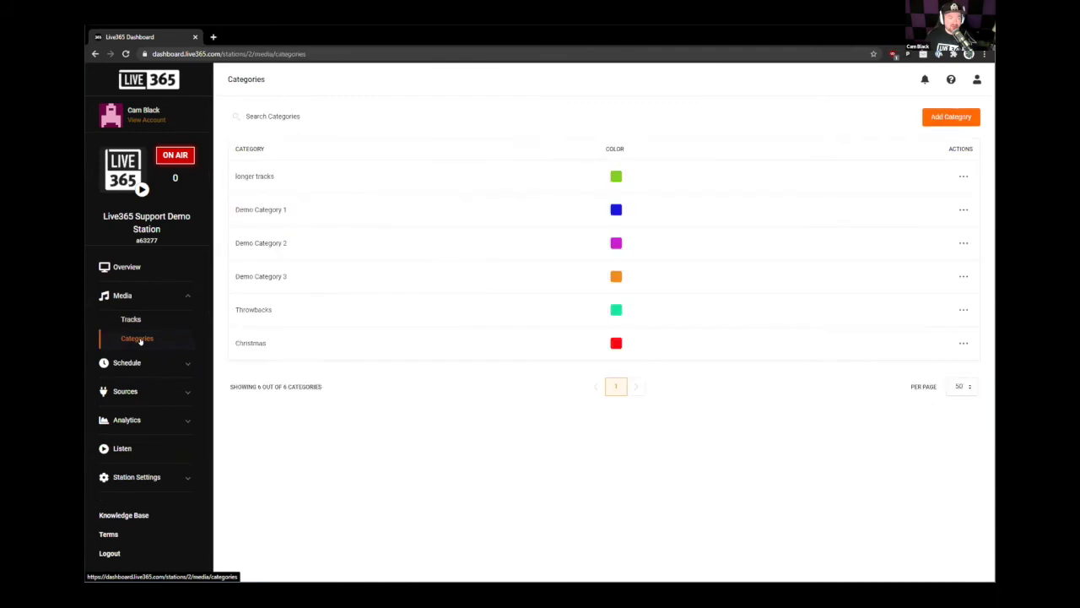
{"action": "left_click", "coordinate": [944, 119]}
{"action": "left_click", "coordinate": [549, 230]}
{"action": "type", "text": "Demo Category 4"}
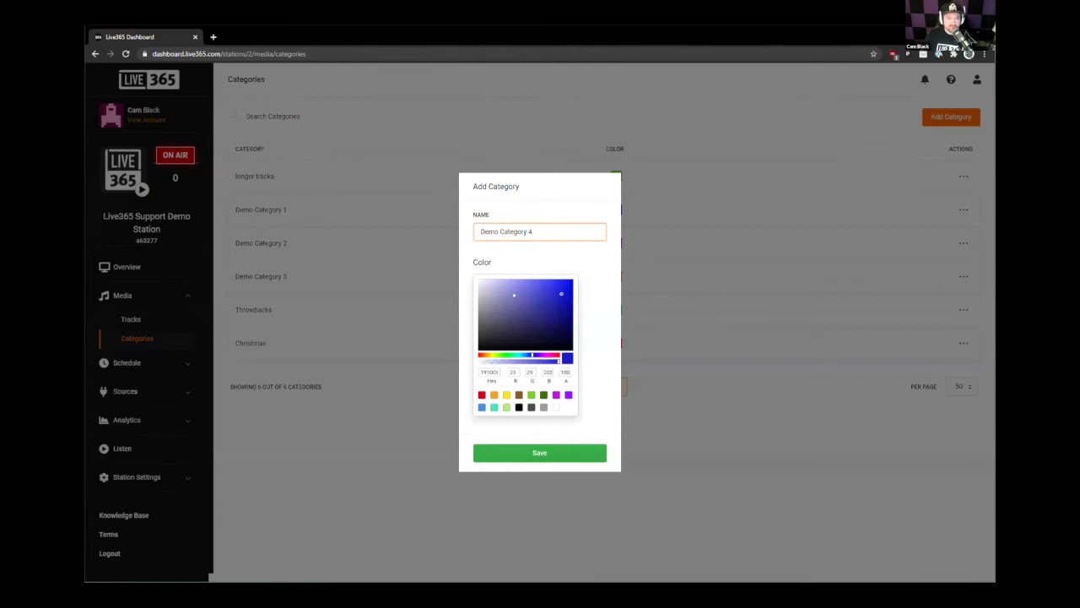
{"action": "left_click", "coordinate": [541, 454]}
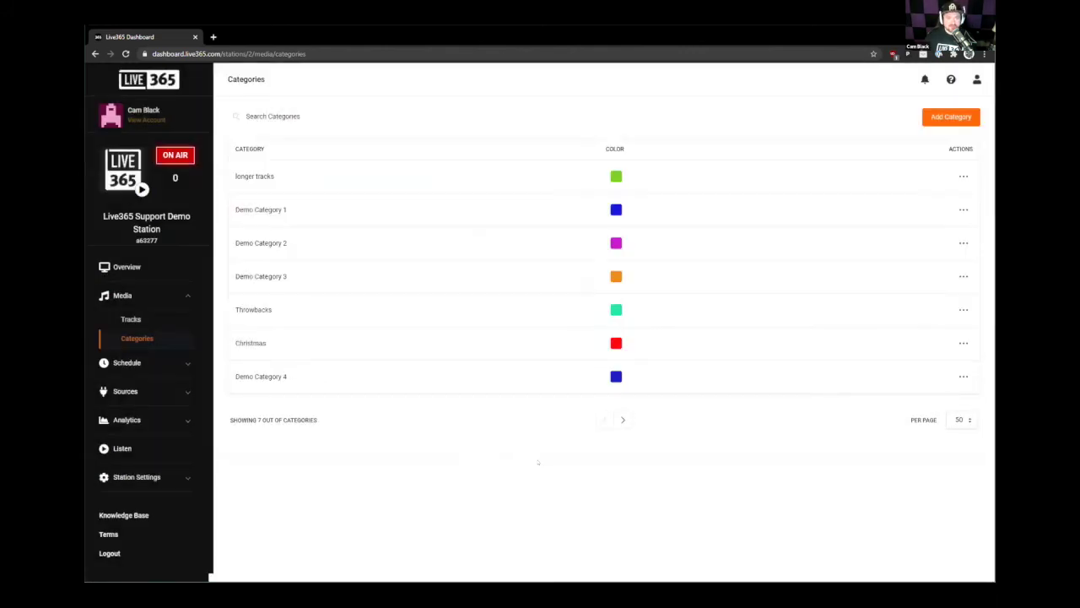
Step: Assign Demo Category 4 to the tracks You Really Do Want That Woman and And I Was a Boy From School, keeping previous categories
{"action": "left_click", "coordinate": [131, 319]}
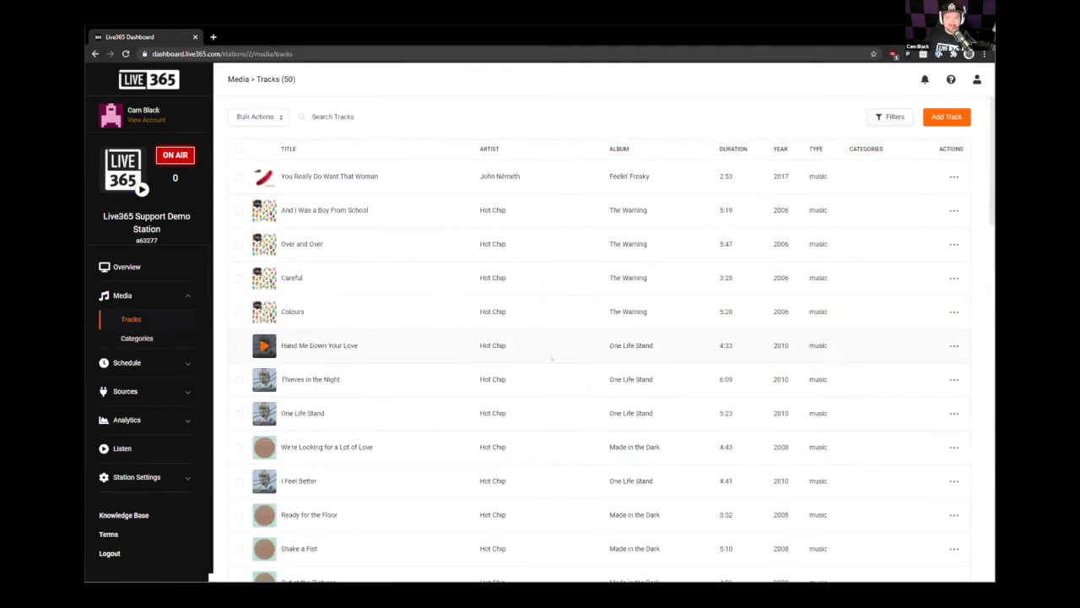
{"action": "left_click", "coordinate": [239, 176]}
{"action": "left_click", "coordinate": [238, 210]}
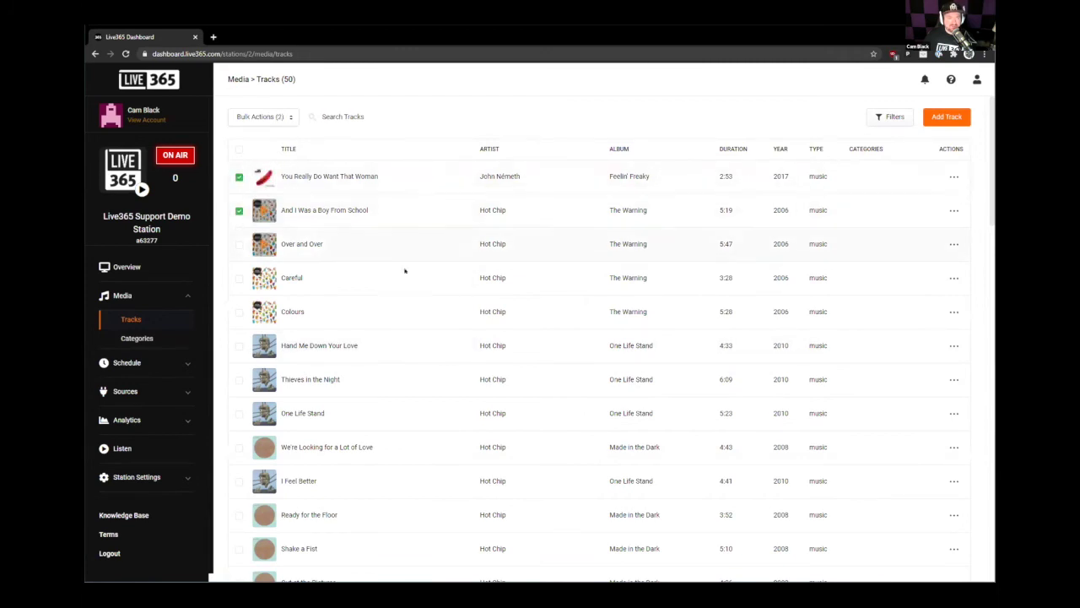
{"action": "left_click", "coordinate": [279, 117]}
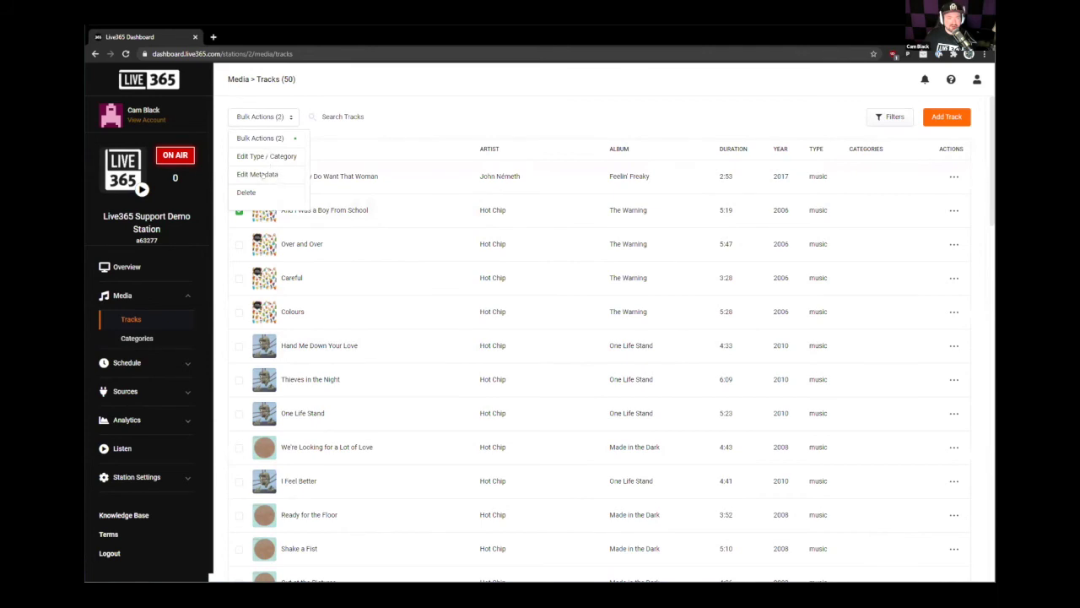
{"action": "left_click", "coordinate": [255, 157]}
{"action": "left_click", "coordinate": [529, 199]}
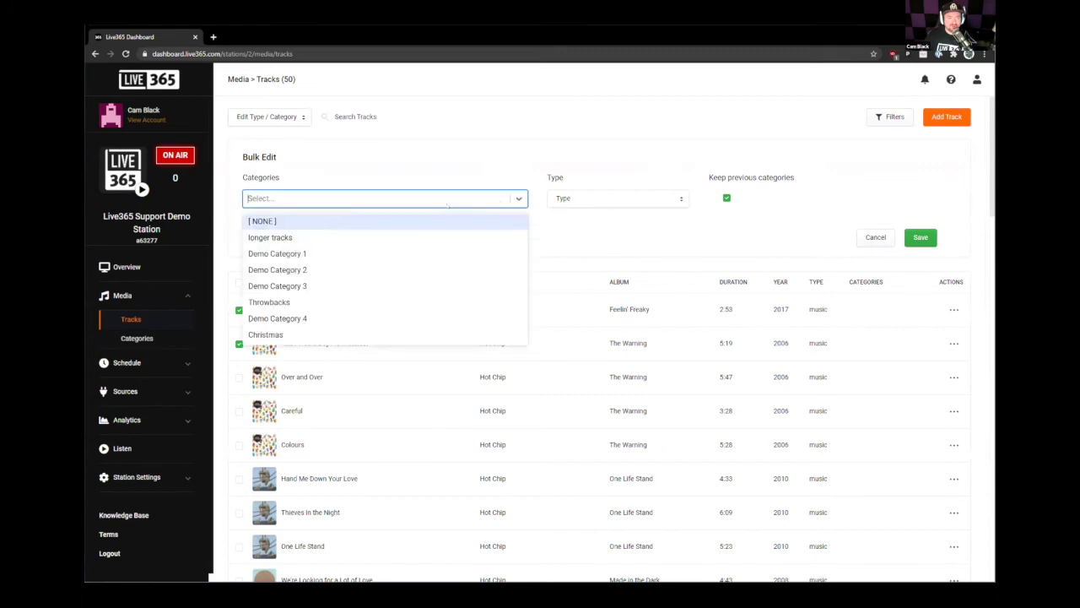
{"action": "left_click", "coordinate": [284, 318]}
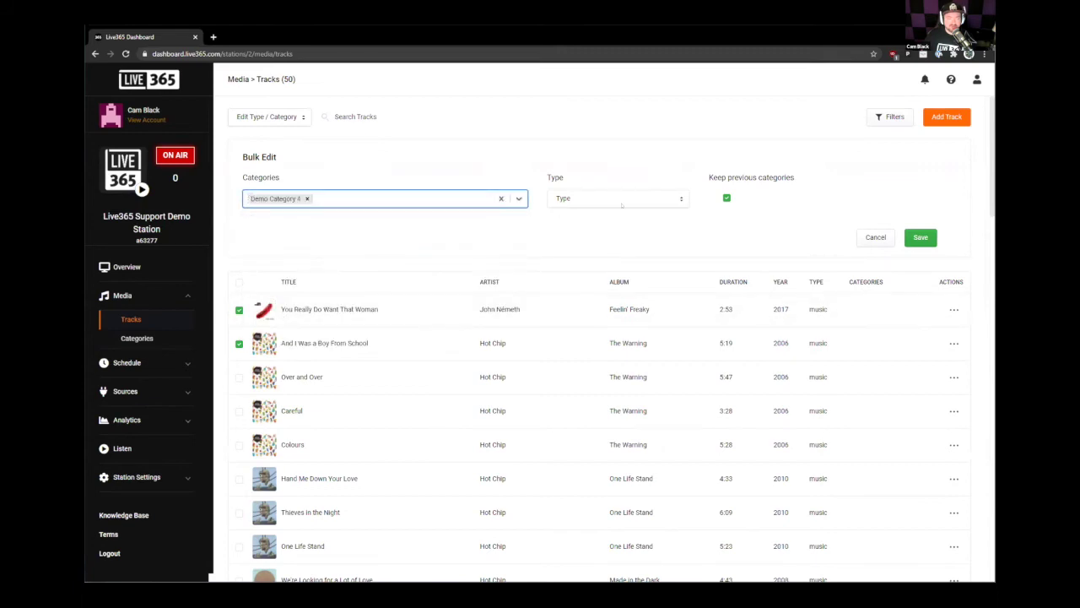
{"action": "left_click", "coordinate": [921, 237]}
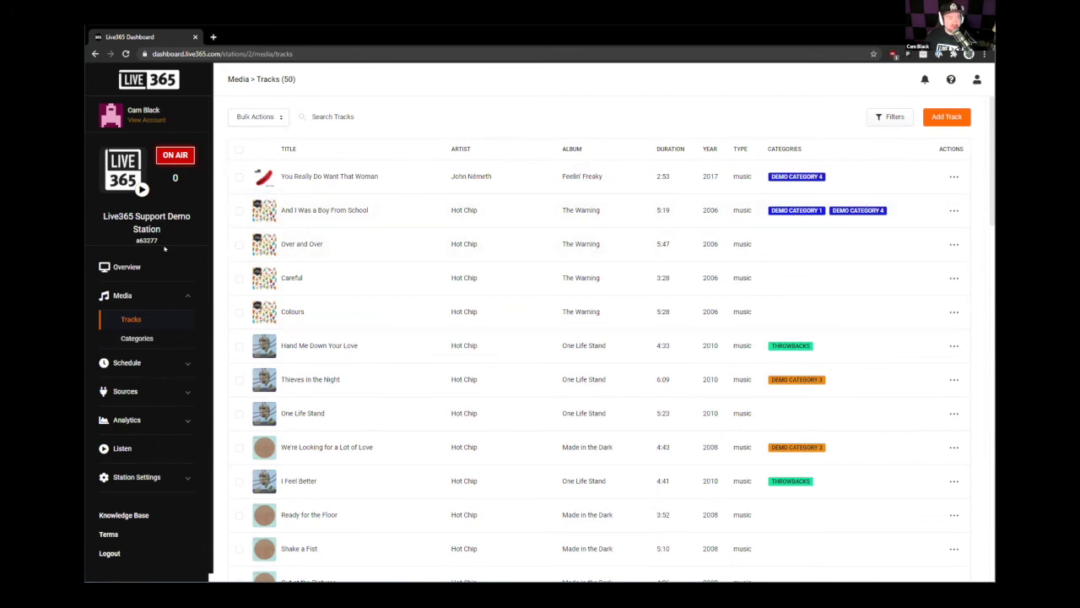
Step: Delete the Id entry with the Random algorithm from Demo Clockwheel 2
{"action": "left_click", "coordinate": [164, 363]}
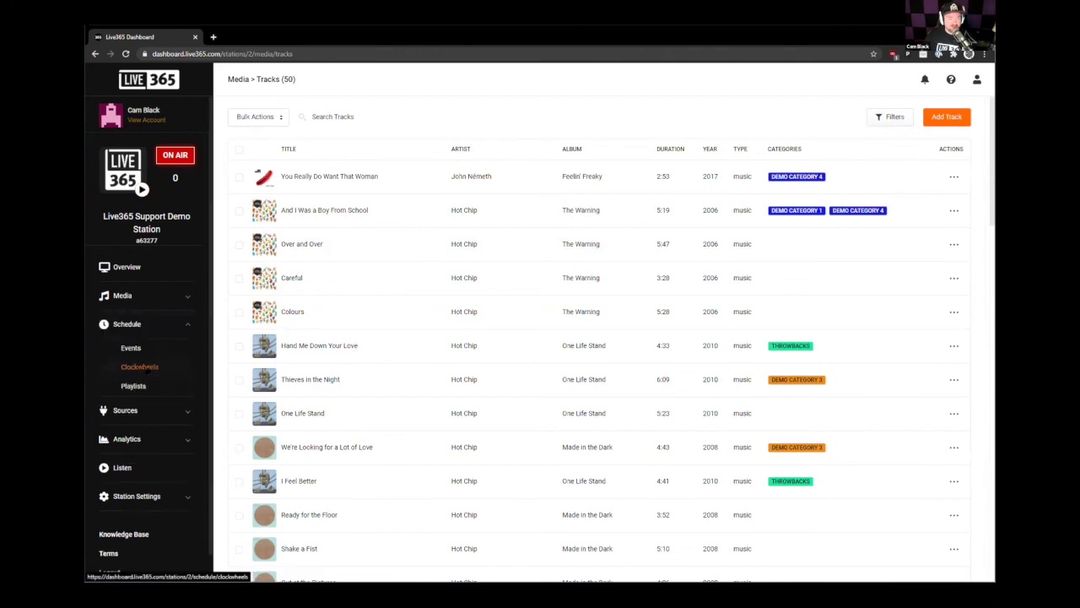
{"action": "left_click", "coordinate": [144, 368]}
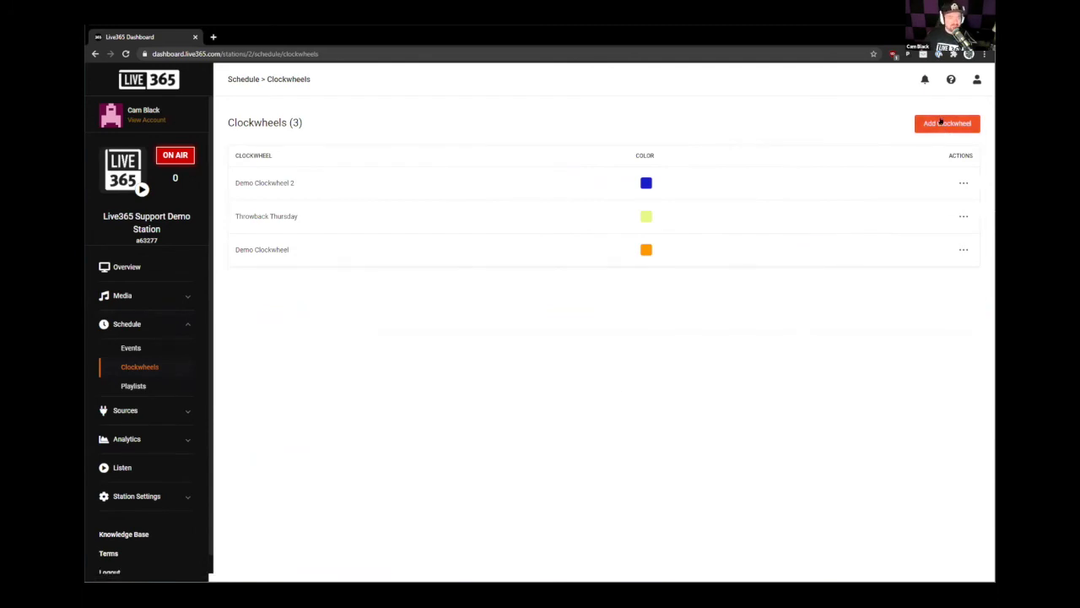
{"action": "left_click", "coordinate": [256, 182]}
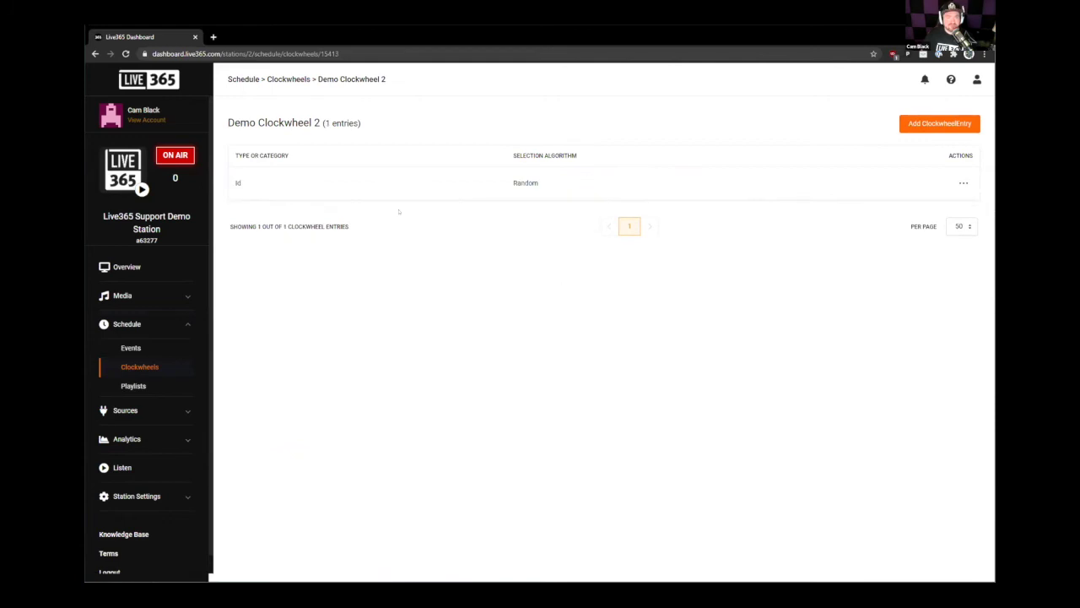
{"action": "left_click", "coordinate": [962, 186]}
{"action": "left_click", "coordinate": [924, 202]}
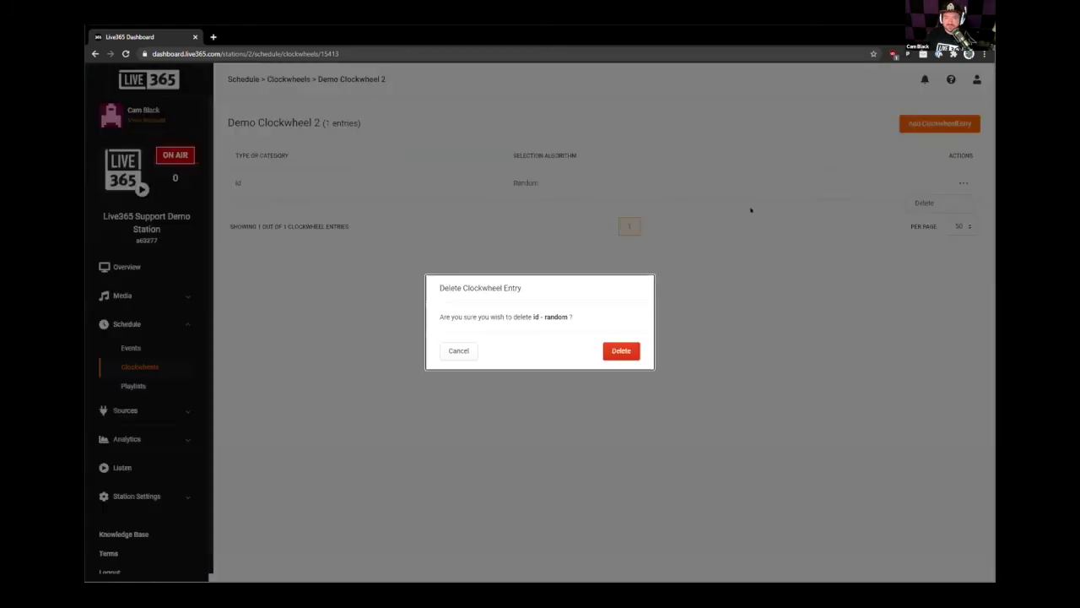
{"action": "left_click", "coordinate": [621, 351]}
Step: Add a Demo Category 4 entry with the Random algorithm to Demo Clockwheel 2
{"action": "left_click", "coordinate": [557, 301]}
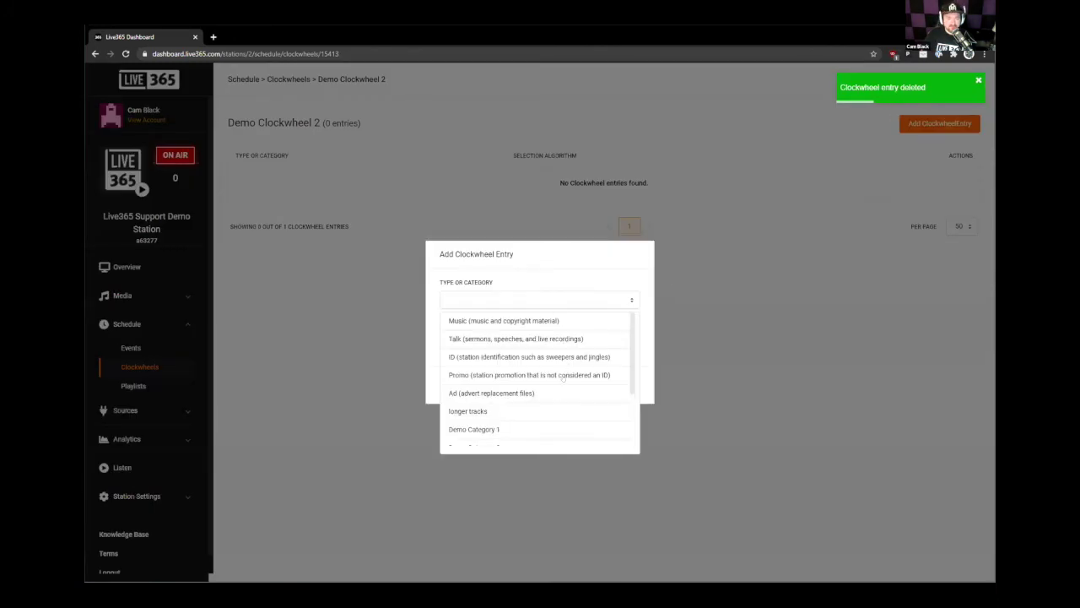
{"action": "scroll", "coordinate": [563, 380], "scroll_direction": "down", "scroll_amount": 3}
{"action": "left_click", "coordinate": [538, 393]}
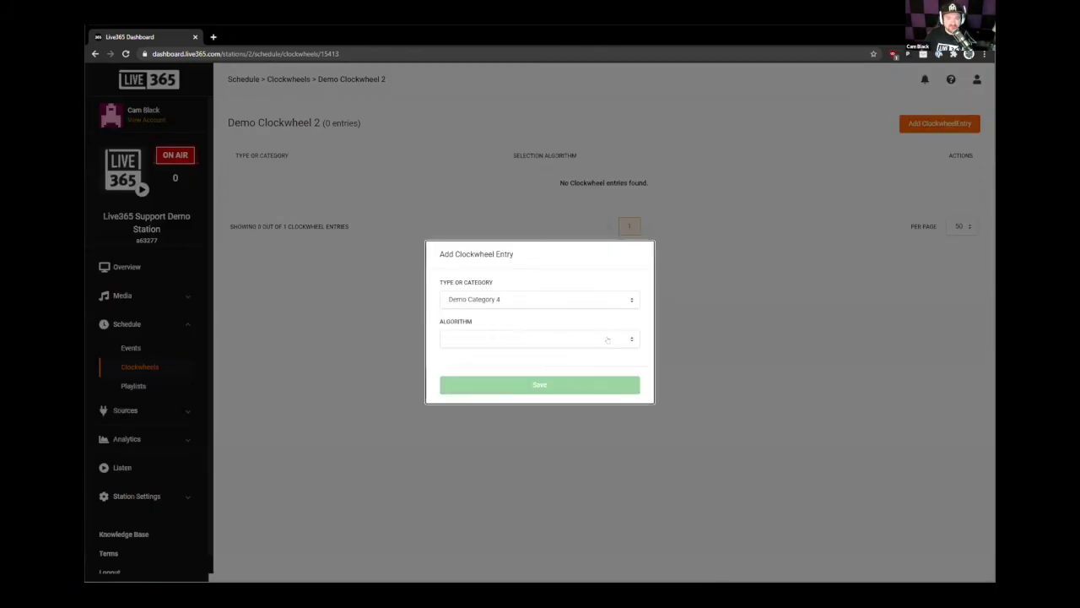
{"action": "left_click", "coordinate": [553, 336]}
{"action": "left_click", "coordinate": [462, 361]}
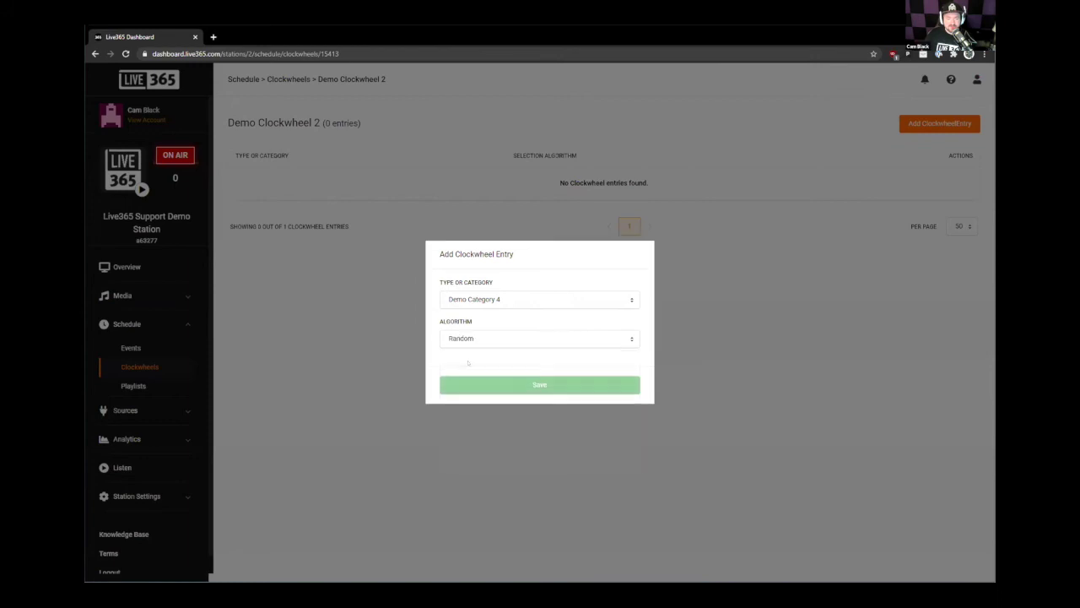
{"action": "left_click", "coordinate": [530, 388]}
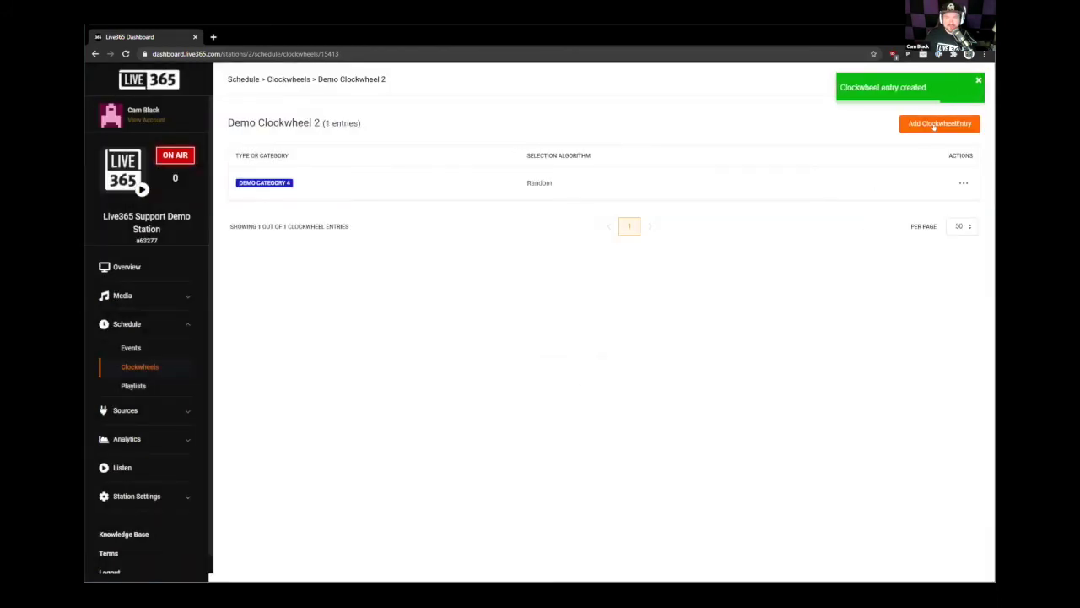
Step: Add a second Demo Category 4 entry to Demo Clockwheel 2, using the Oldest Track algorithm
{"action": "left_click", "coordinate": [935, 125]}
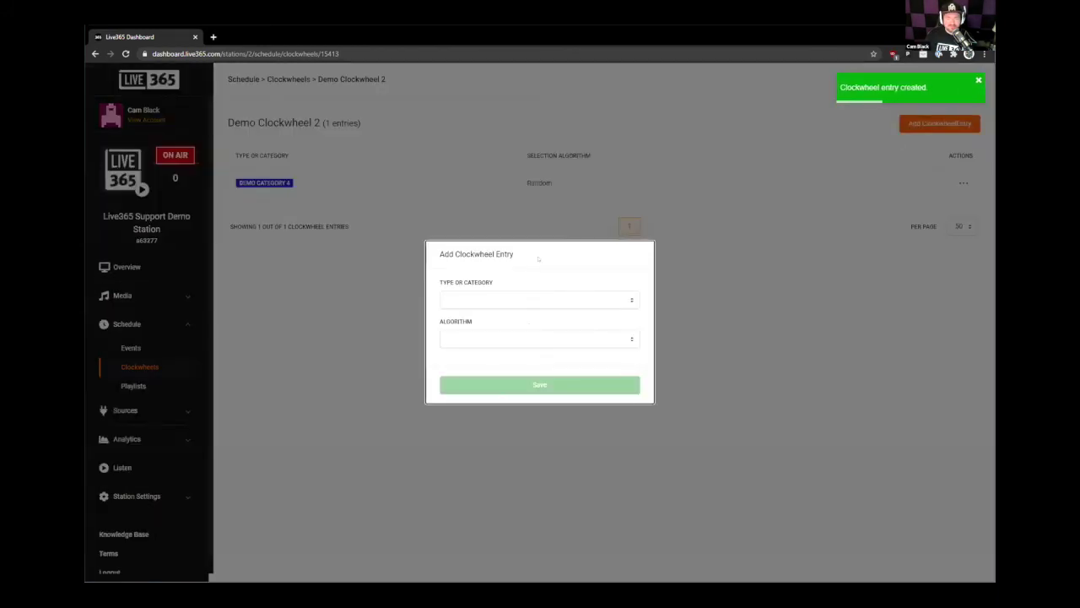
{"action": "left_click", "coordinate": [537, 301]}
{"action": "scroll", "coordinate": [487, 420], "scroll_direction": "down", "scroll_amount": 2}
{"action": "left_click", "coordinate": [496, 417]}
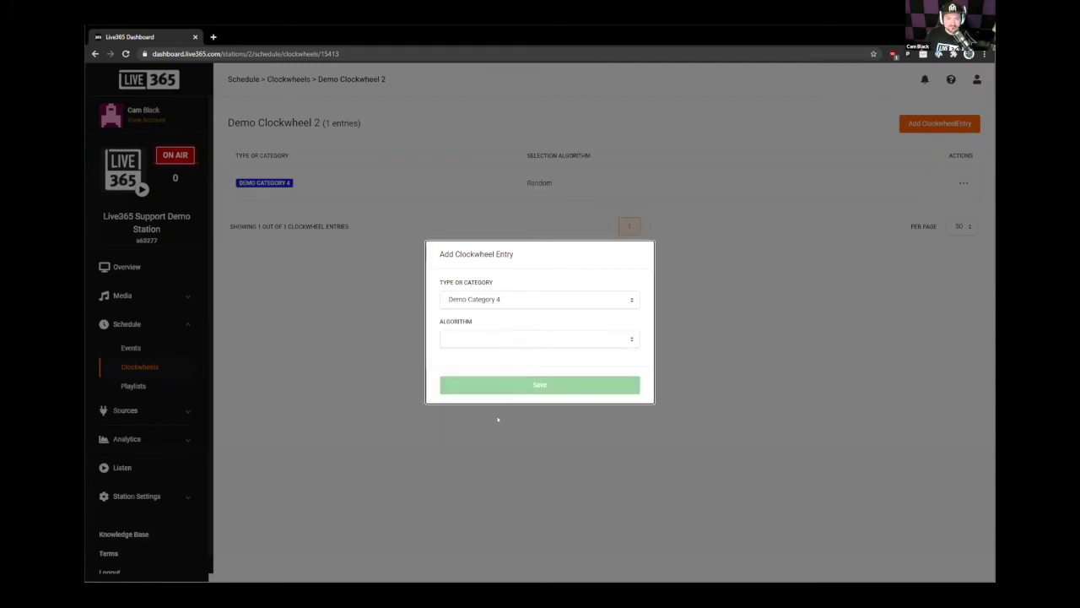
{"action": "left_click", "coordinate": [499, 339]}
{"action": "left_click", "coordinate": [485, 415]}
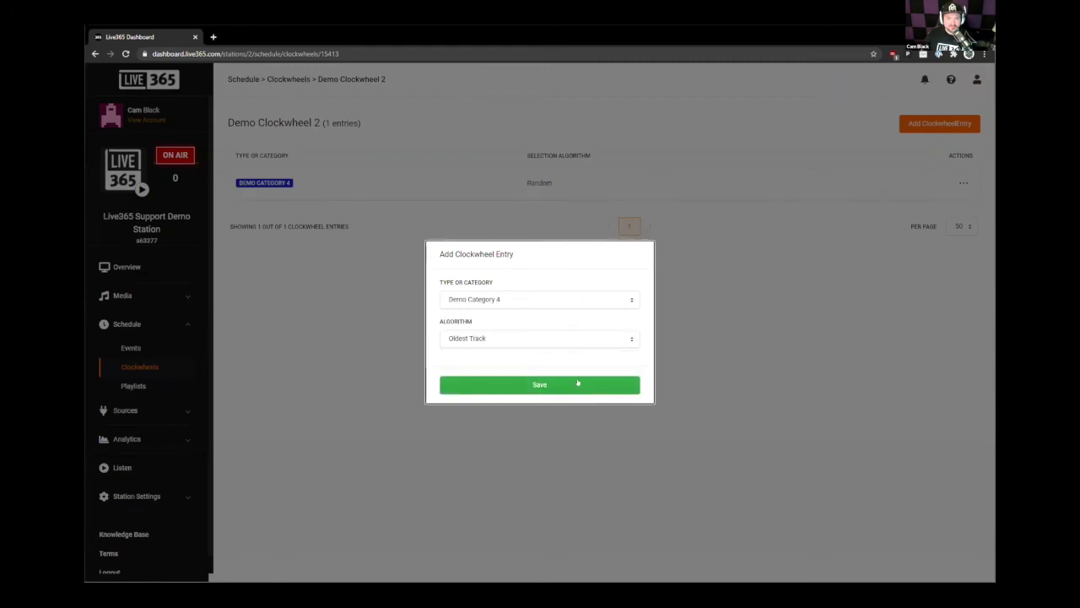
{"action": "left_click", "coordinate": [529, 385]}
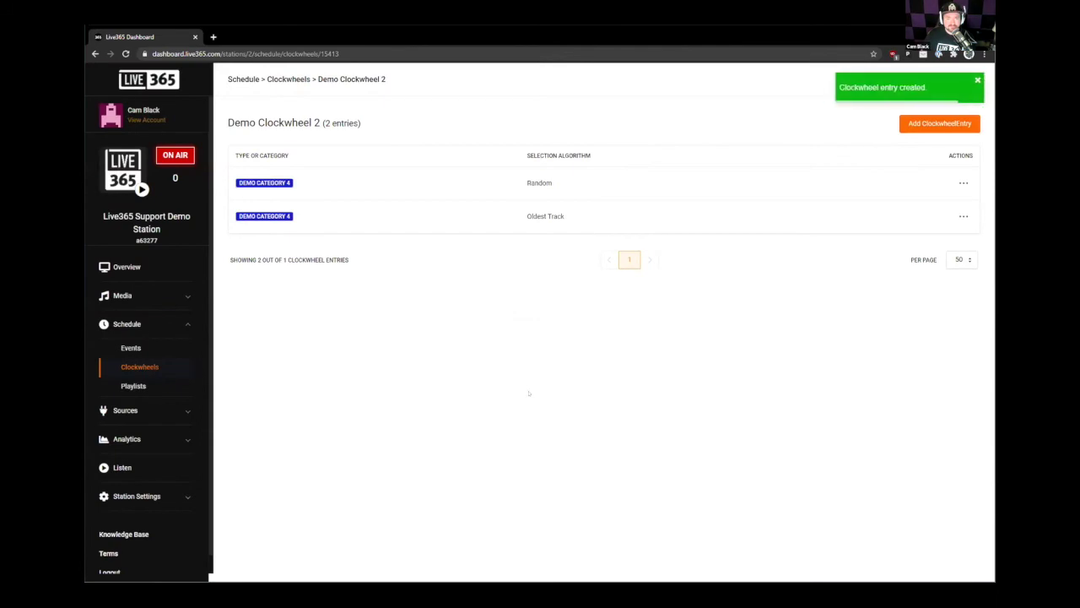
Step: Add an ID entry with the Random algorithm to Demo Clockwheel 2
{"action": "left_click", "coordinate": [921, 127]}
{"action": "left_click", "coordinate": [527, 301]}
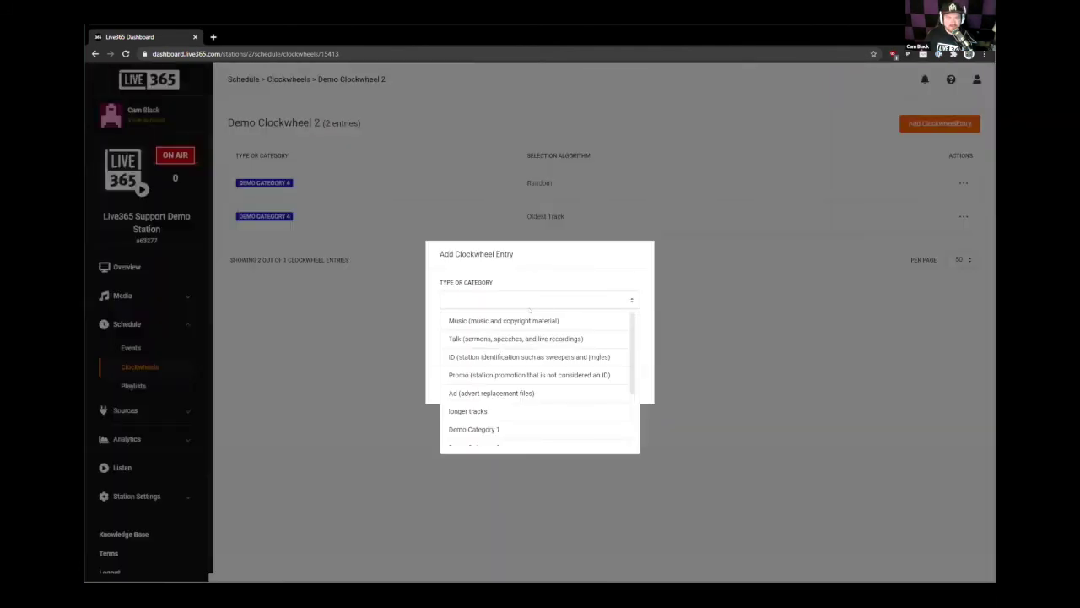
{"action": "left_click", "coordinate": [485, 358]}
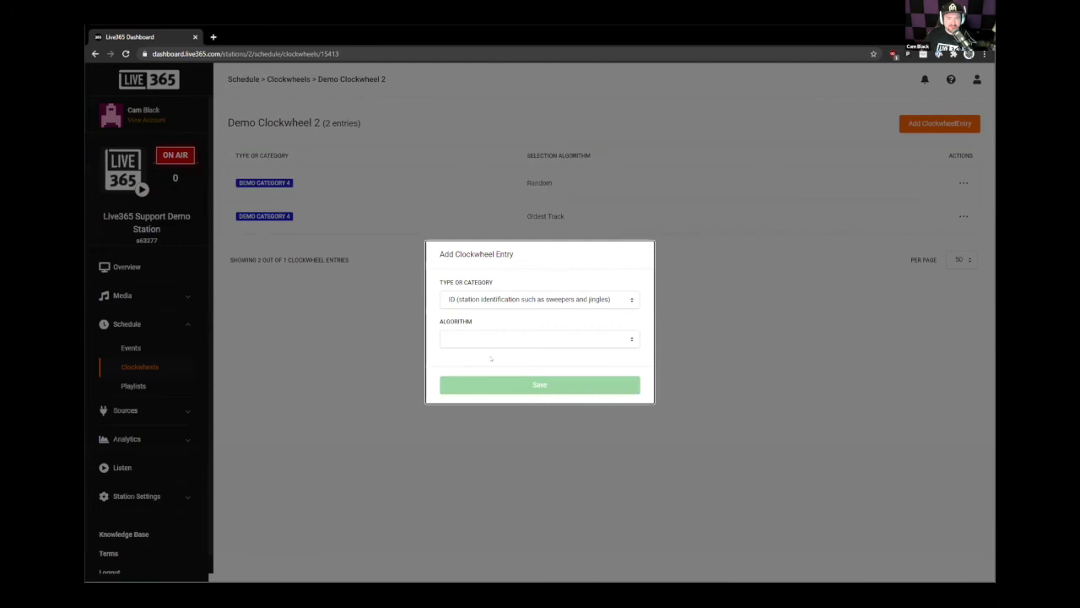
{"action": "left_click", "coordinate": [498, 385]}
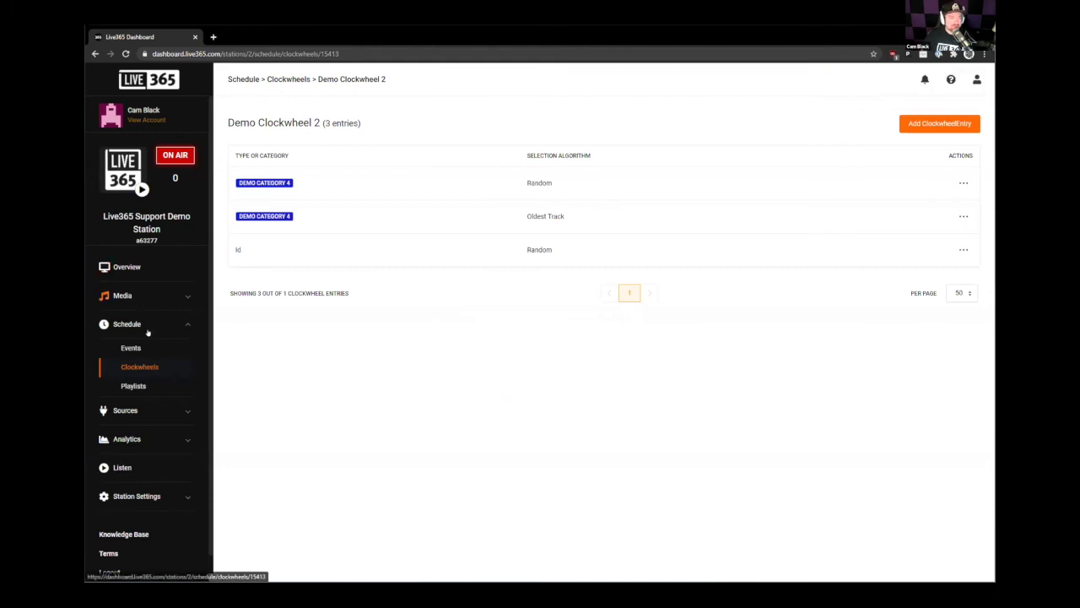
Step: Start a new schedule event titled Show 3 with Demo Clockwheel 2 as its clockwheel source
{"action": "left_click", "coordinate": [133, 356]}
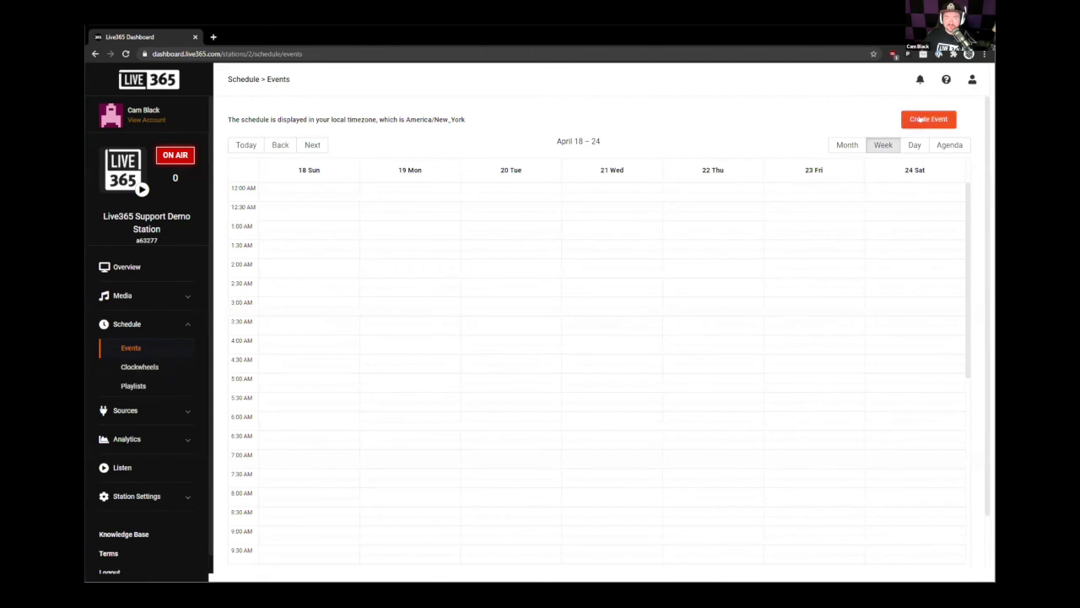
{"action": "left_click", "coordinate": [921, 120]}
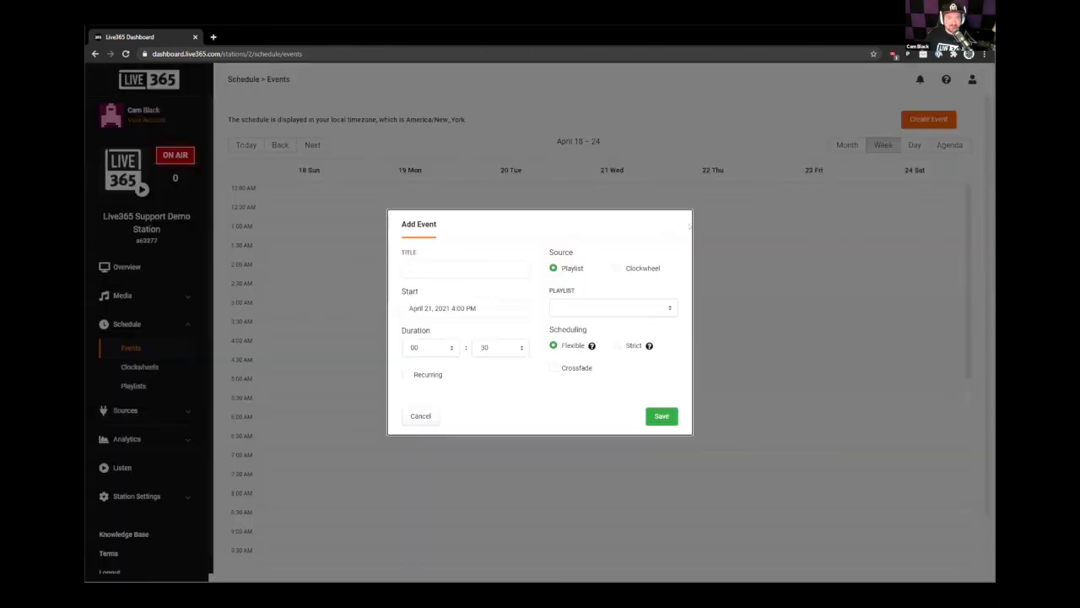
{"action": "left_click", "coordinate": [617, 268]}
{"action": "left_click", "coordinate": [598, 308]}
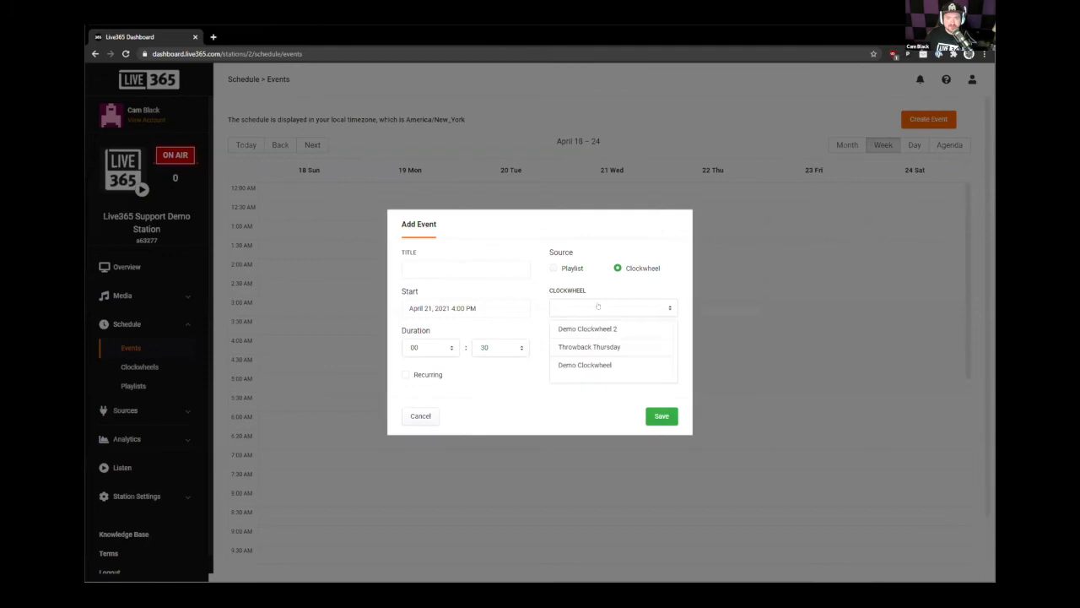
{"action": "left_click", "coordinate": [605, 328]}
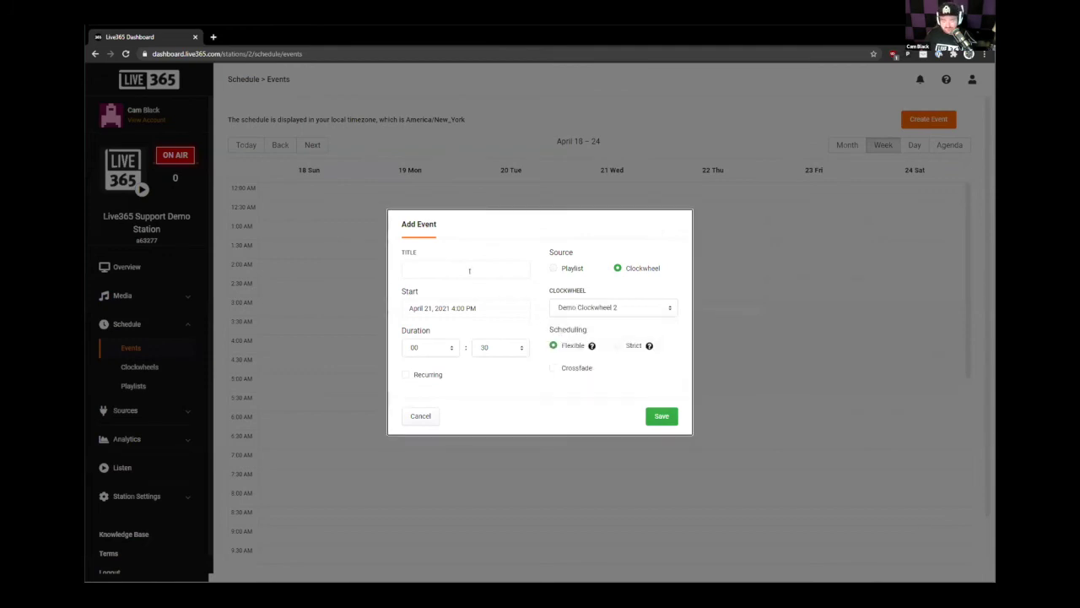
{"action": "left_click", "coordinate": [469, 270]}
{"action": "type", "text": "Show "}
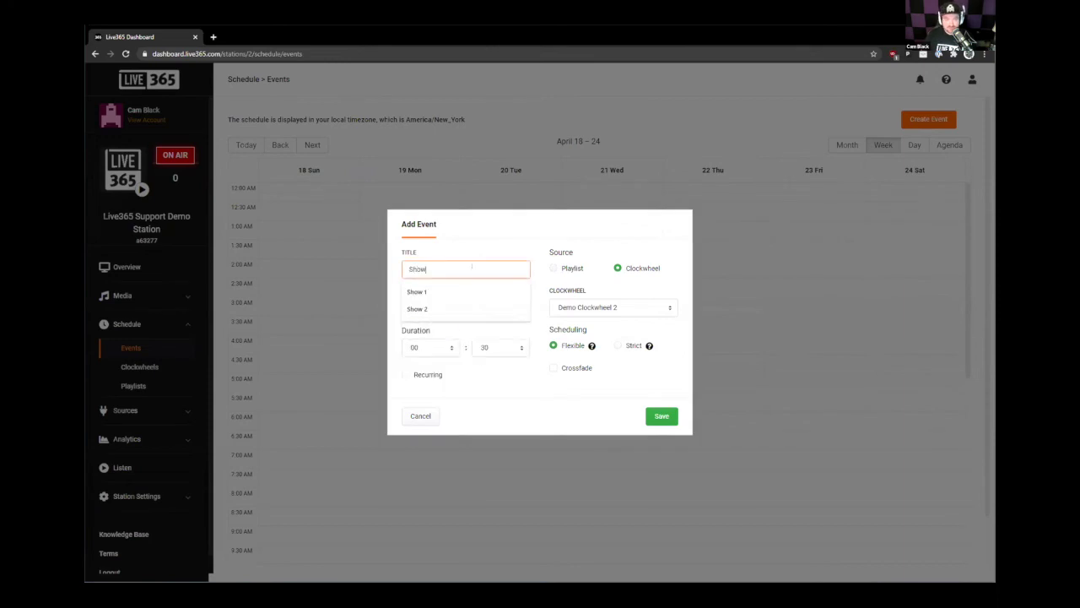
{"action": "type", "text": "3"}
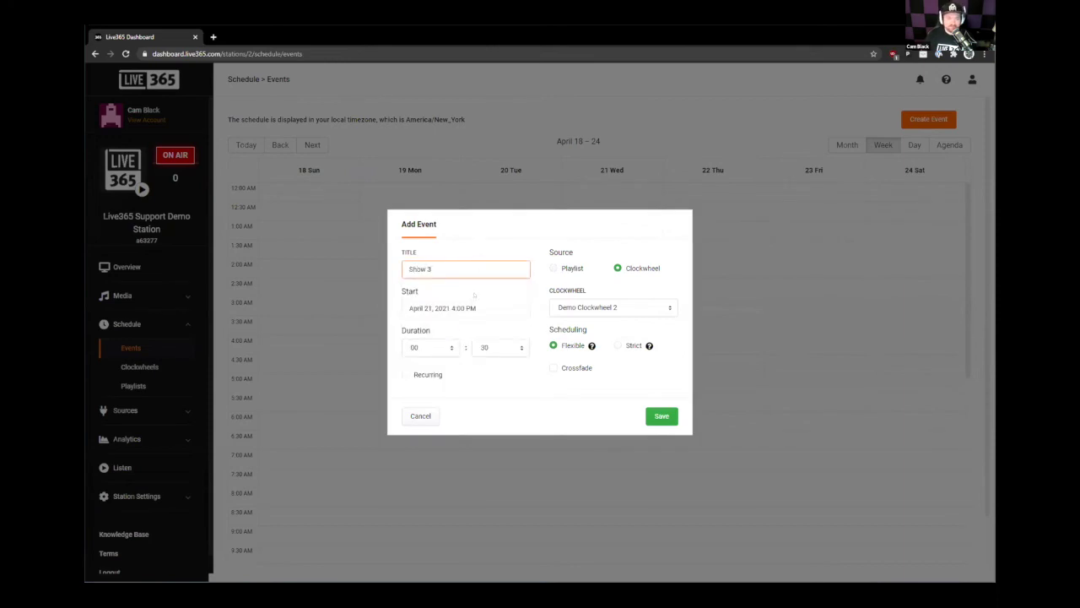
Step: Set the start of the Show 3 event to April 23, 2021 10:00 AM
{"action": "left_click", "coordinate": [472, 308]}
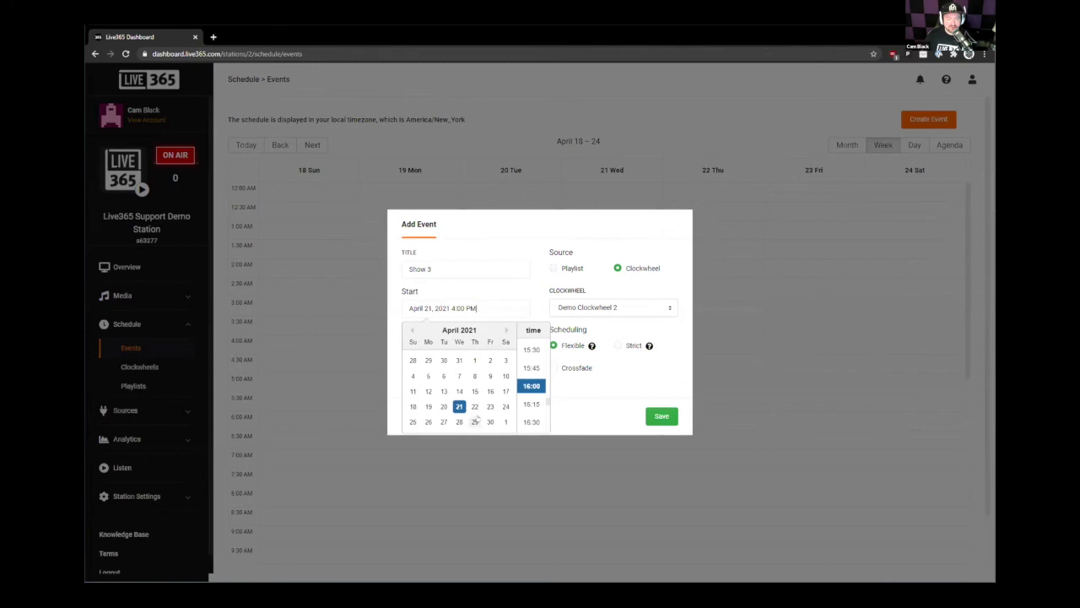
{"action": "left_click", "coordinate": [489, 406]}
{"action": "scroll", "coordinate": [536, 398], "scroll_direction": "up", "scroll_amount": 5}
{"action": "scroll", "coordinate": [537, 401], "scroll_direction": "up", "scroll_amount": 4}
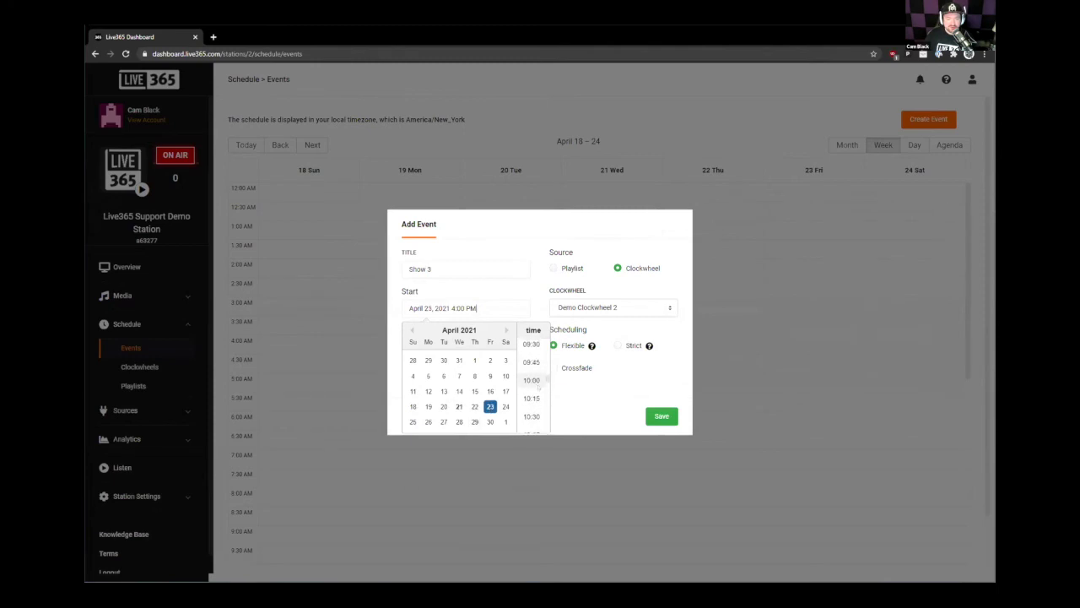
{"action": "left_click", "coordinate": [530, 380]}
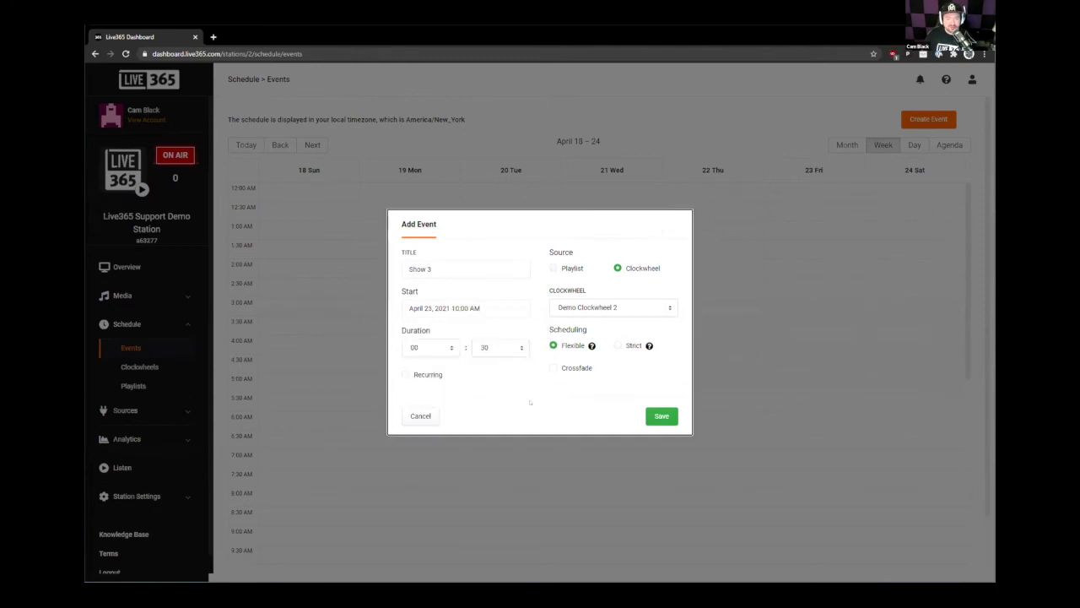
Step: Set the Show 3 duration to 01:00, enable Crossfade and try to save the event
{"action": "left_click", "coordinate": [507, 347]}
{"action": "left_click", "coordinate": [490, 384]}
{"action": "left_click", "coordinate": [494, 348]}
{"action": "left_click", "coordinate": [530, 369]}
{"action": "left_click", "coordinate": [438, 348]}
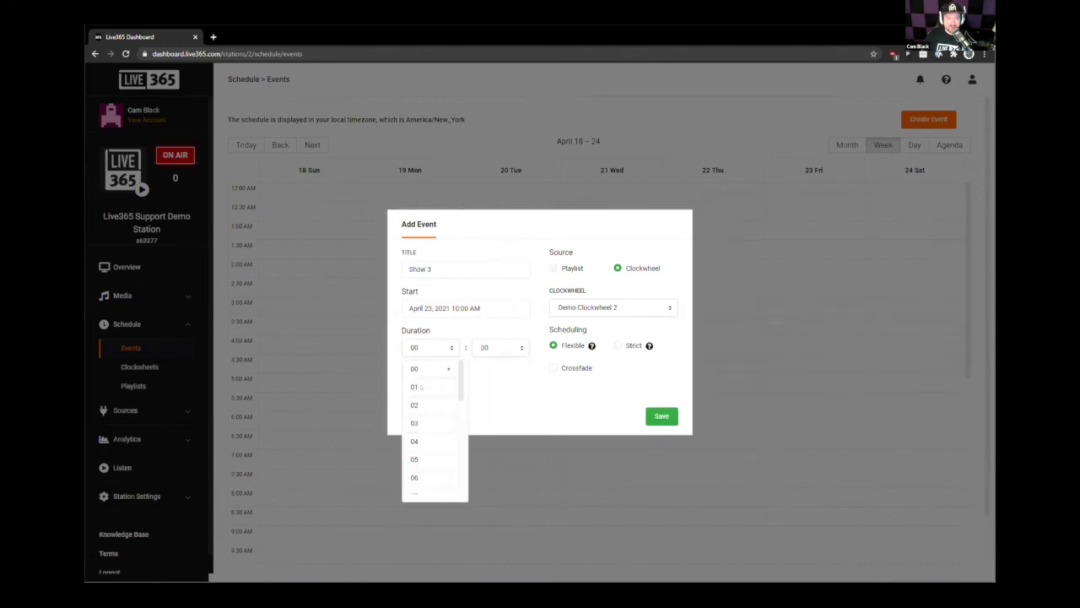
{"action": "left_click", "coordinate": [418, 387]}
{"action": "left_click", "coordinate": [554, 368]}
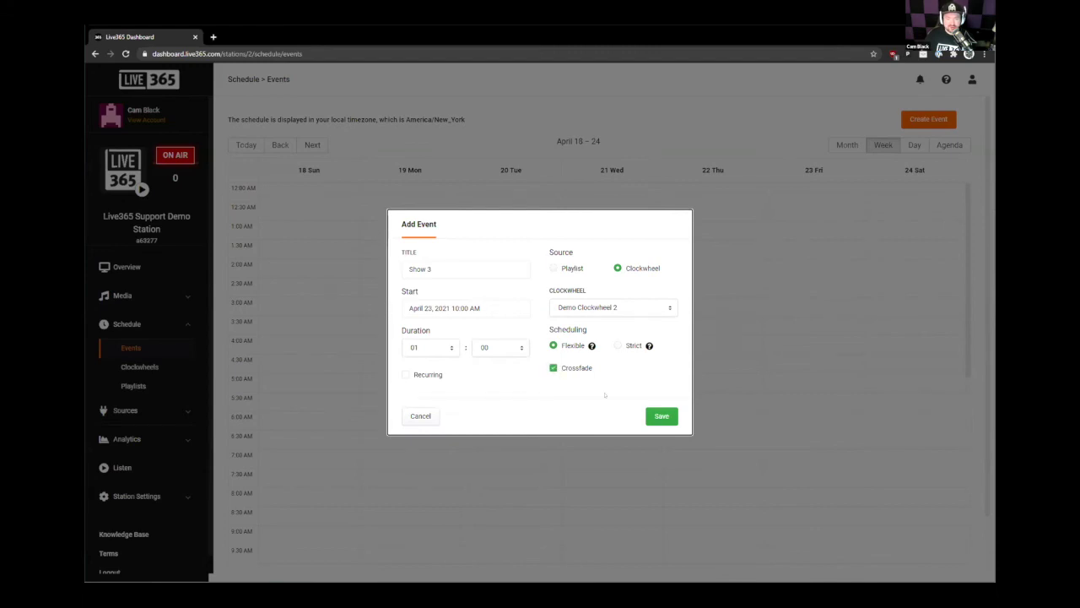
{"action": "left_click", "coordinate": [662, 415]}
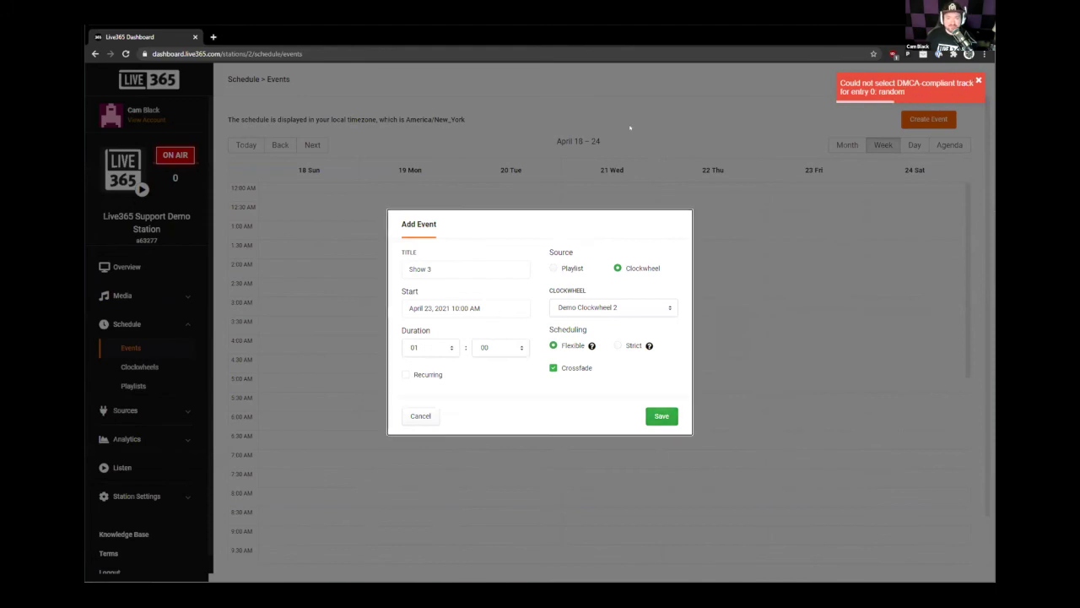
{"action": "left_click", "coordinate": [316, 226]}
Step: Open the media tracks, sort them by title and go to the page that begins with Immoral but Just Fine, Okay
{"action": "left_click", "coordinate": [160, 296]}
{"action": "left_click", "coordinate": [152, 319]}
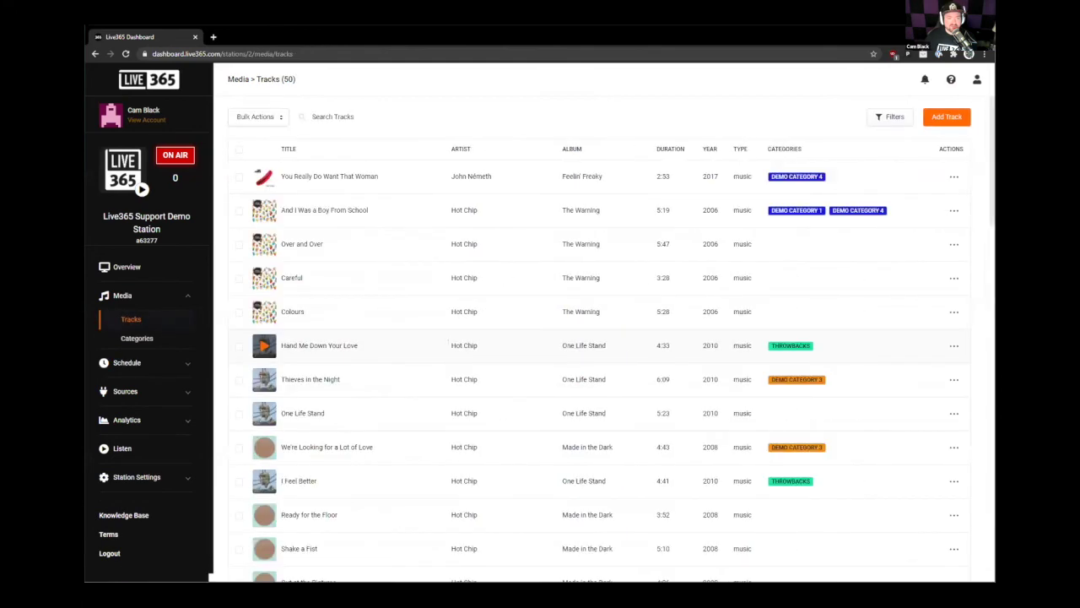
{"action": "scroll", "coordinate": [448, 339], "scroll_direction": "down", "scroll_amount": 15}
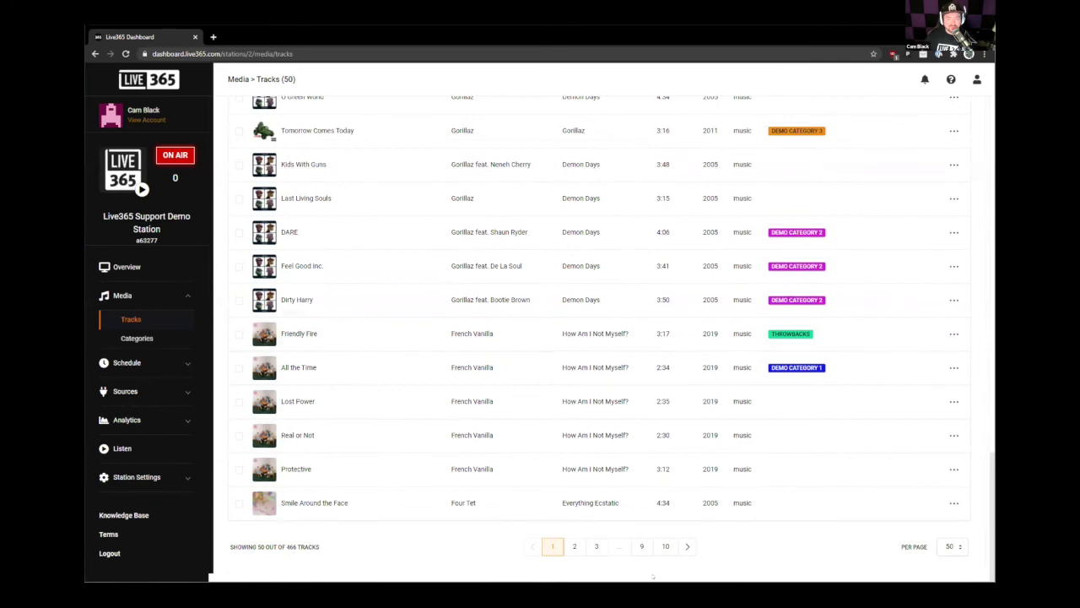
{"action": "scroll", "coordinate": [606, 465], "scroll_direction": "up", "scroll_amount": 15}
{"action": "scroll", "coordinate": [602, 462], "scroll_direction": "down", "scroll_amount": 8}
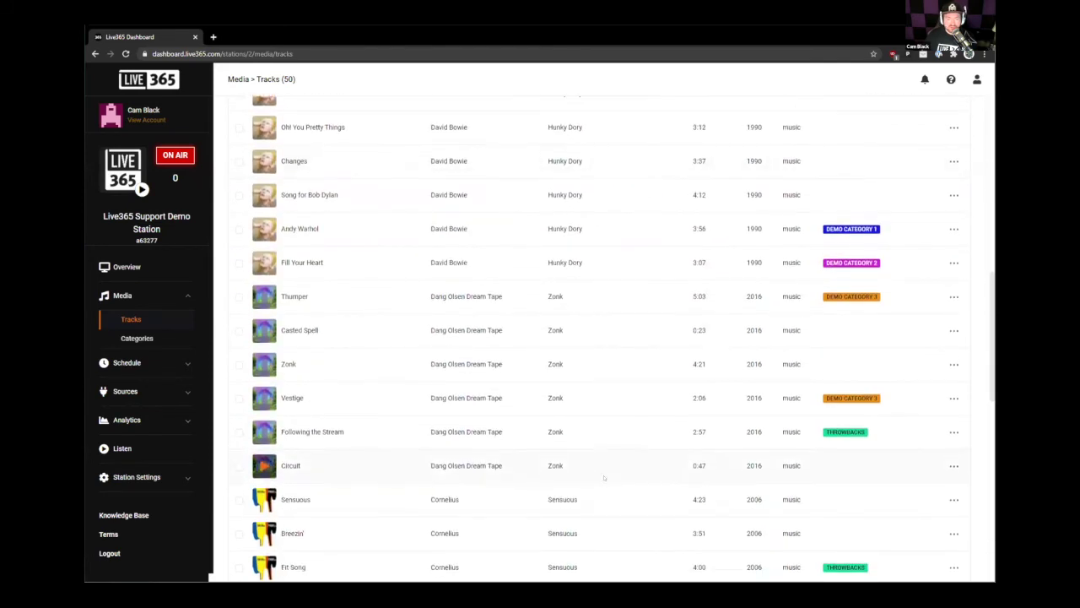
{"action": "scroll", "coordinate": [602, 463], "scroll_direction": "up", "scroll_amount": 8}
{"action": "left_click", "coordinate": [288, 148]}
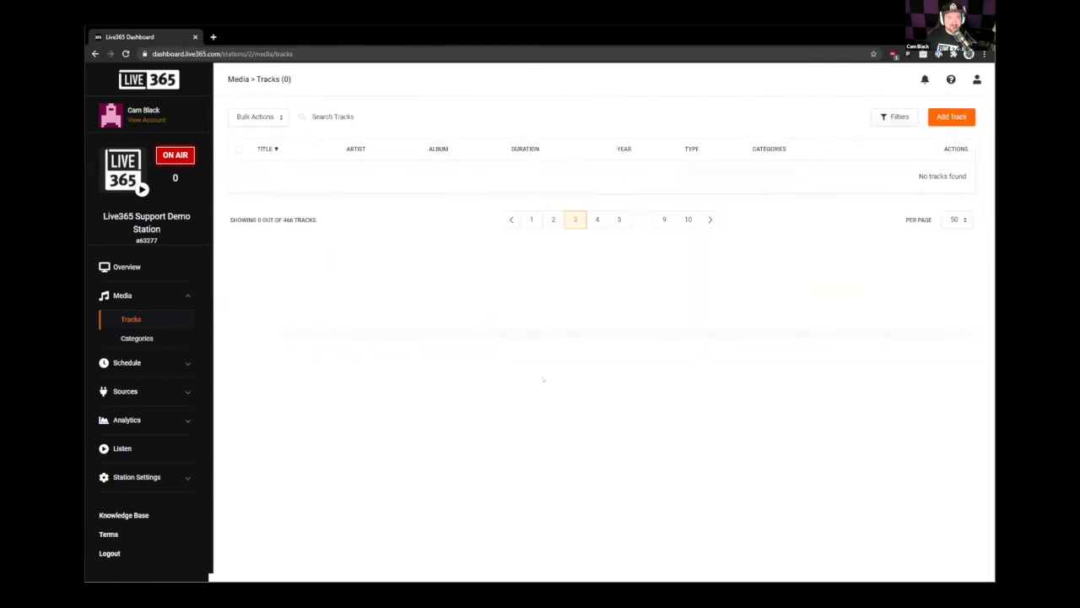
{"action": "scroll", "coordinate": [493, 365], "scroll_direction": "down", "scroll_amount": 15}
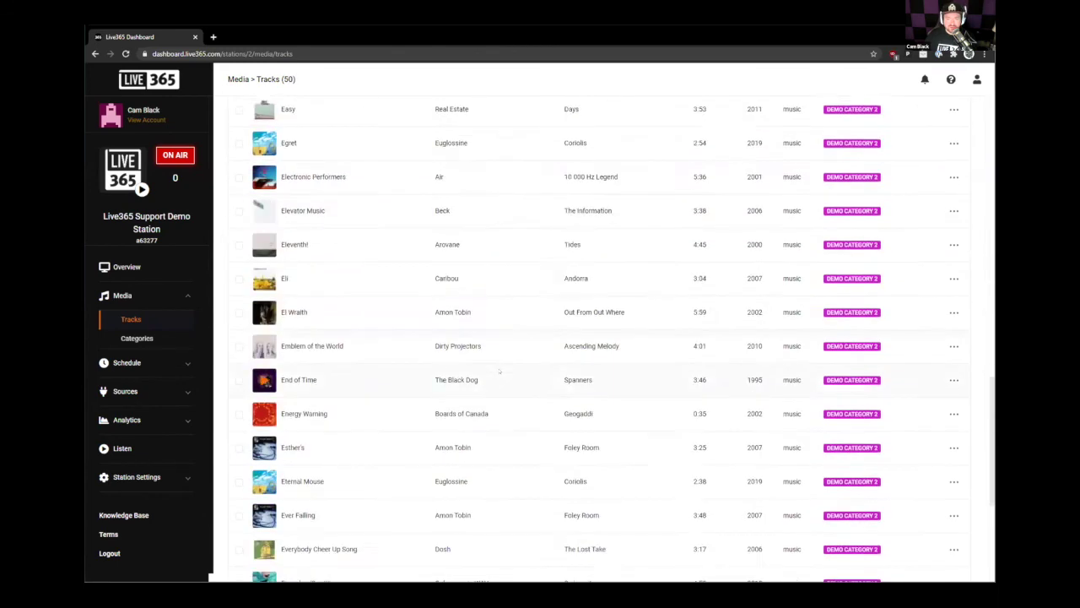
{"action": "left_click", "coordinate": [614, 547]}
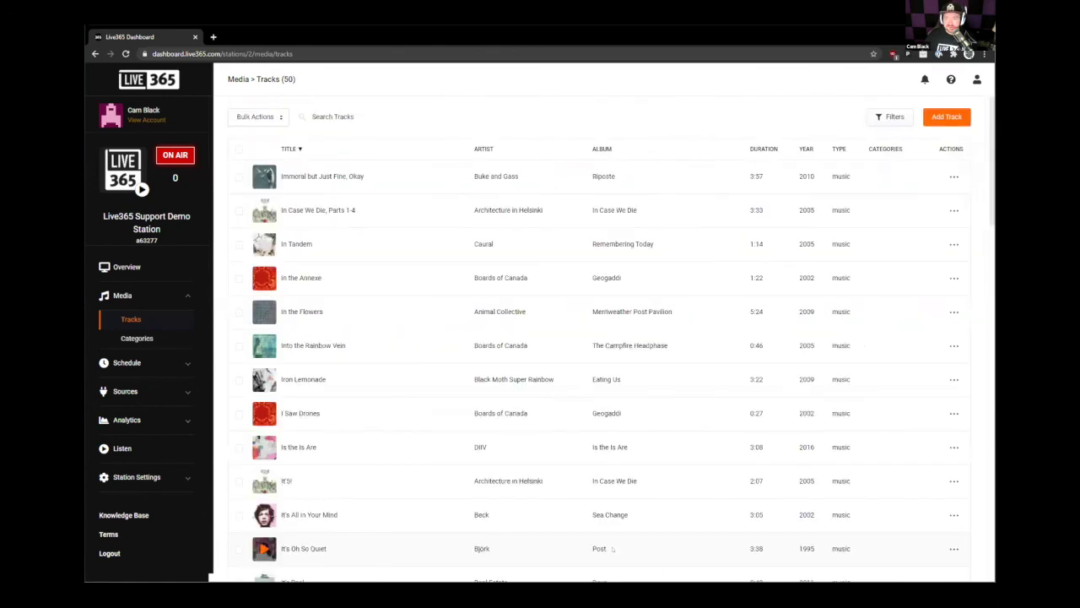
{"action": "scroll", "coordinate": [519, 465], "scroll_direction": "down", "scroll_amount": 5}
{"action": "scroll", "coordinate": [519, 465], "scroll_direction": "up", "scroll_amount": 1}
{"action": "scroll", "coordinate": [519, 465], "scroll_direction": "up", "scroll_amount": 5}
Step: Assign Demo Category 4 to all 50 tracks on this page, keeping previous categories
{"action": "left_click", "coordinate": [238, 148]}
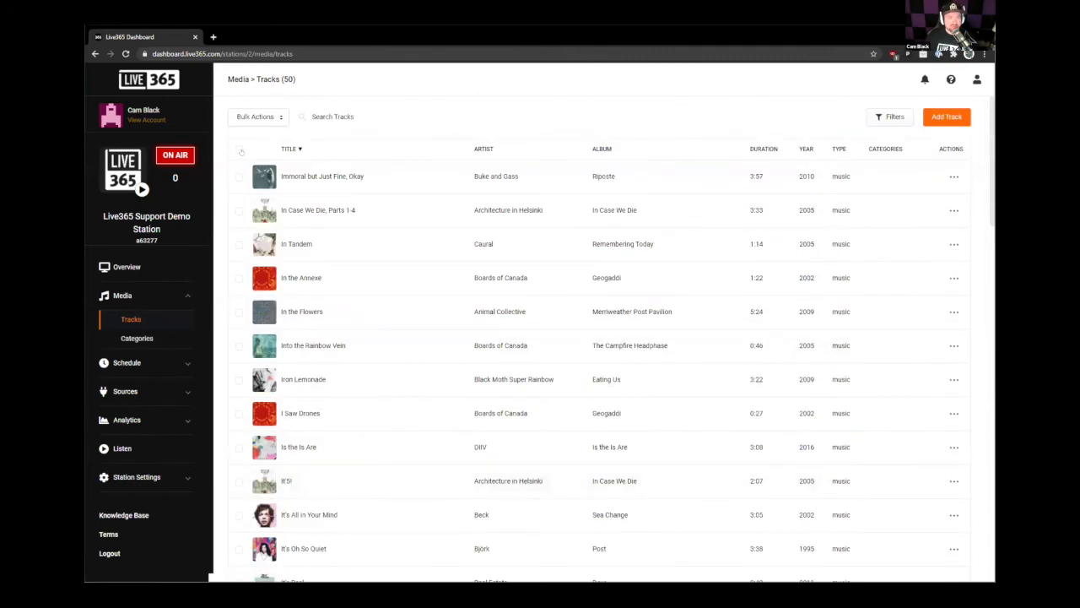
{"action": "left_click", "coordinate": [257, 117]}
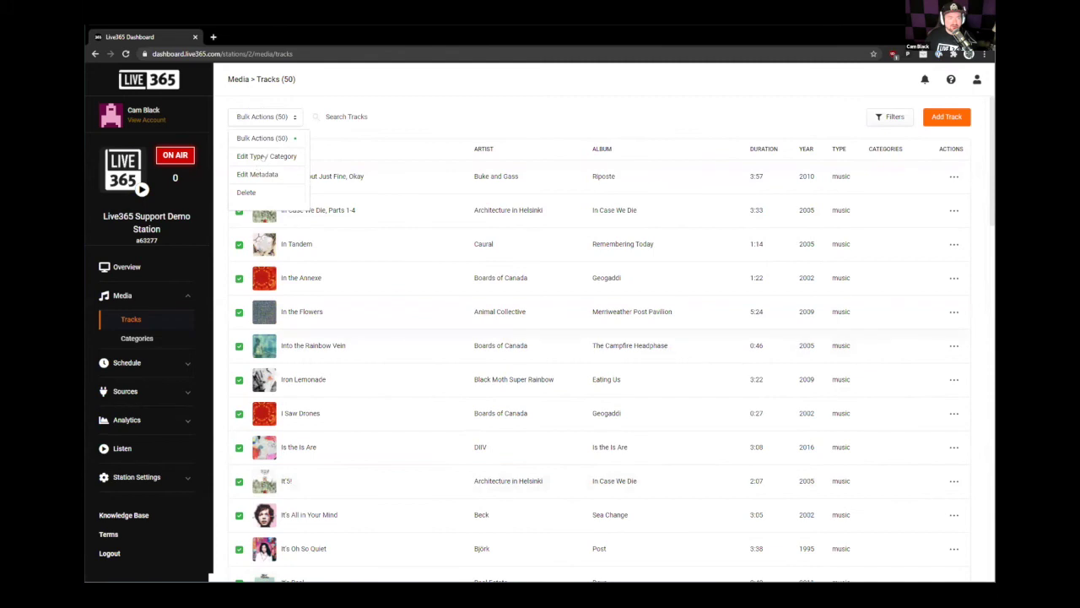
{"action": "left_click", "coordinate": [265, 157]}
{"action": "left_click", "coordinate": [508, 200]}
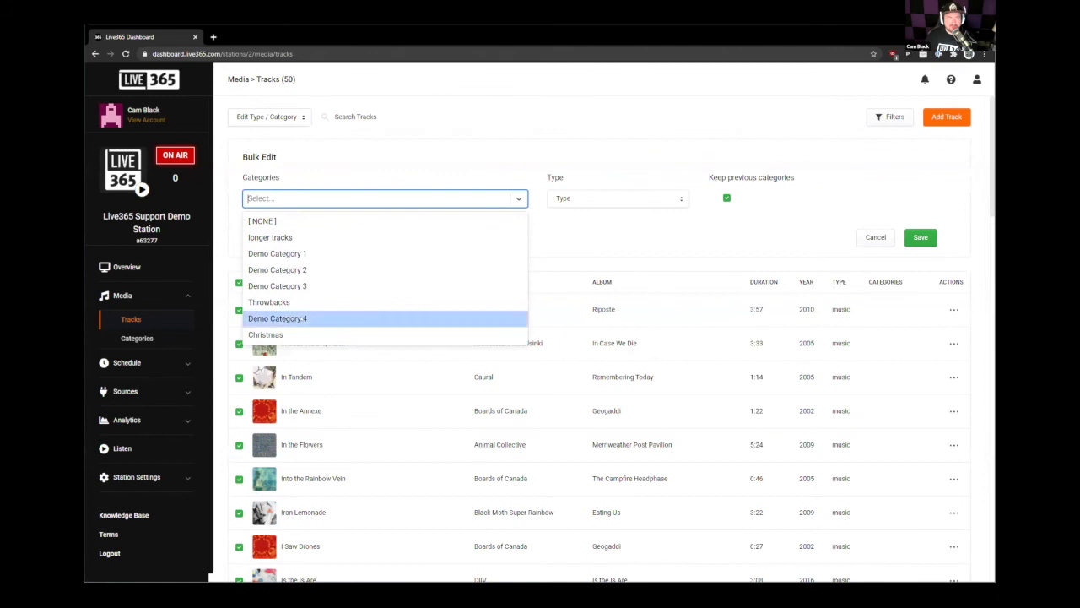
{"action": "left_click", "coordinate": [275, 319]}
{"action": "left_click", "coordinate": [922, 237]}
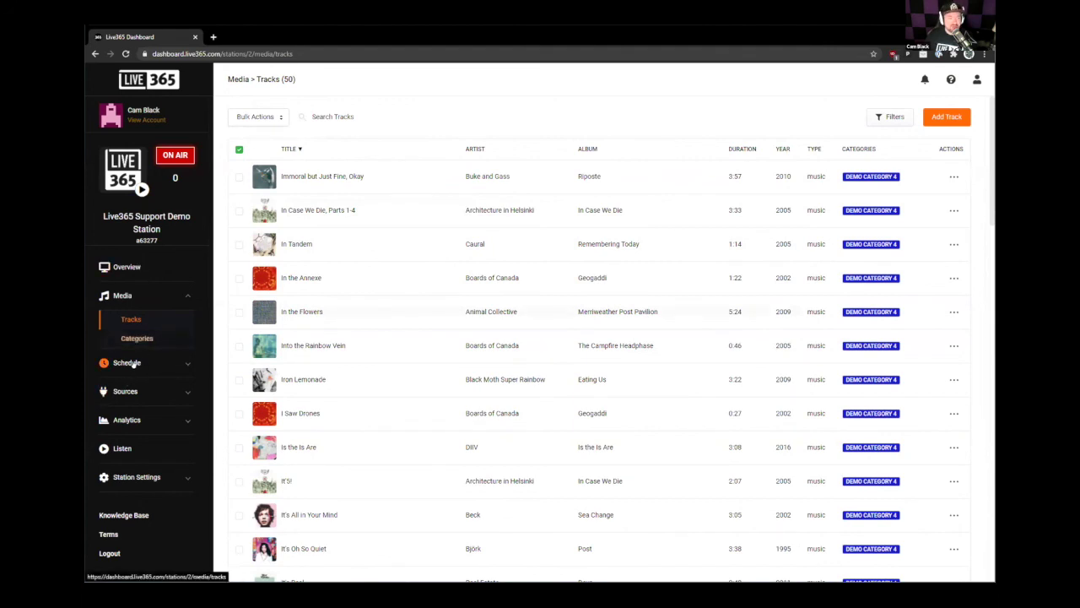
Step: Create a new schedule event titled Show 4 with the clockwheel Demo Clockwheel 2 as its source
{"action": "left_click", "coordinate": [126, 362]}
{"action": "left_click", "coordinate": [131, 348]}
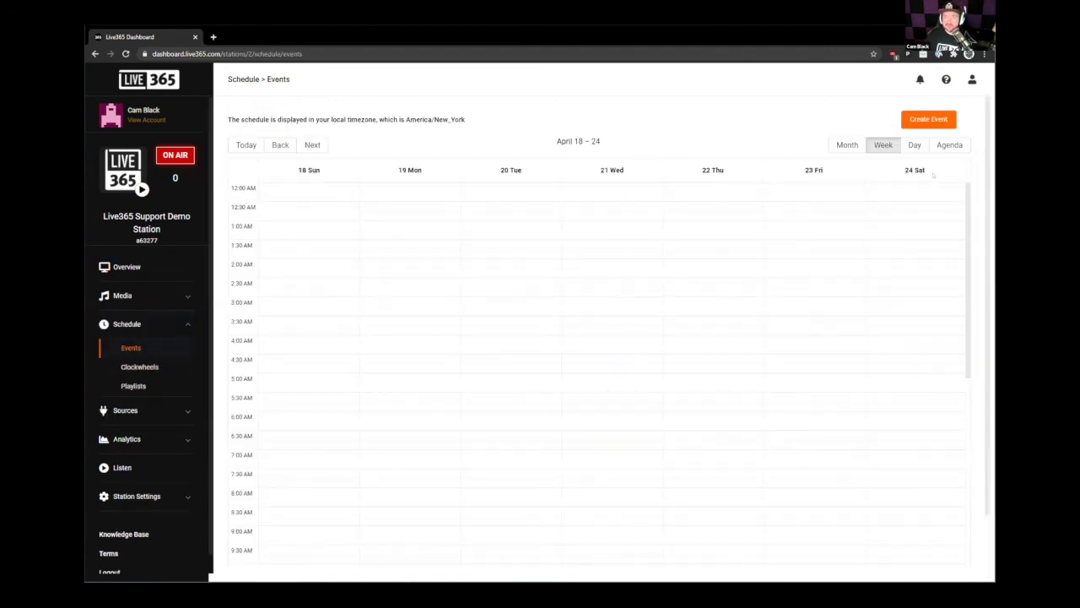
{"action": "left_click", "coordinate": [929, 119]}
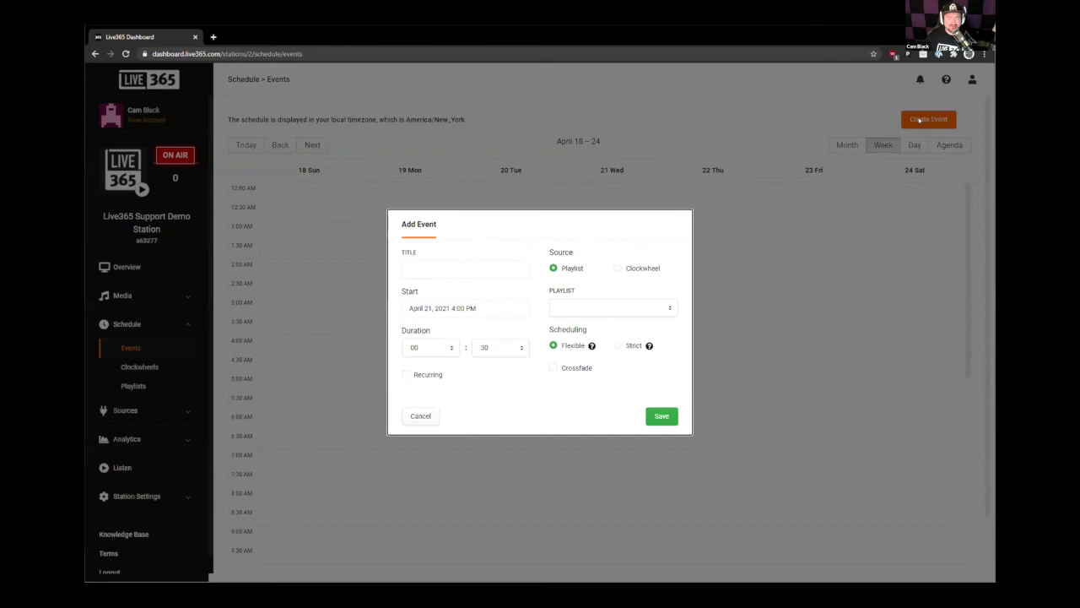
{"action": "left_click", "coordinate": [629, 269]}
{"action": "left_click", "coordinate": [591, 308]}
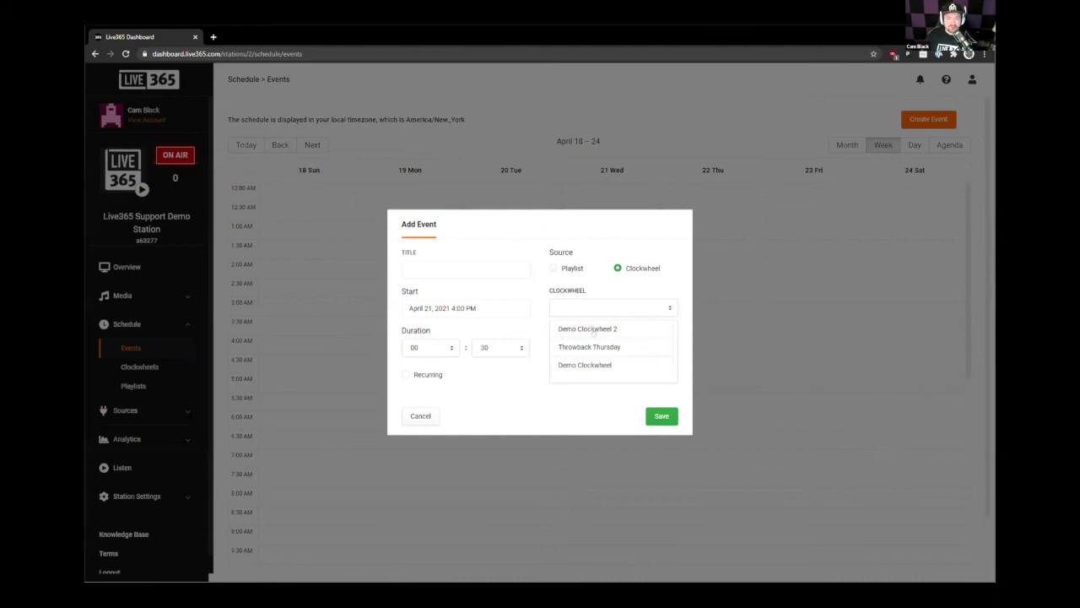
{"action": "left_click", "coordinate": [593, 330]}
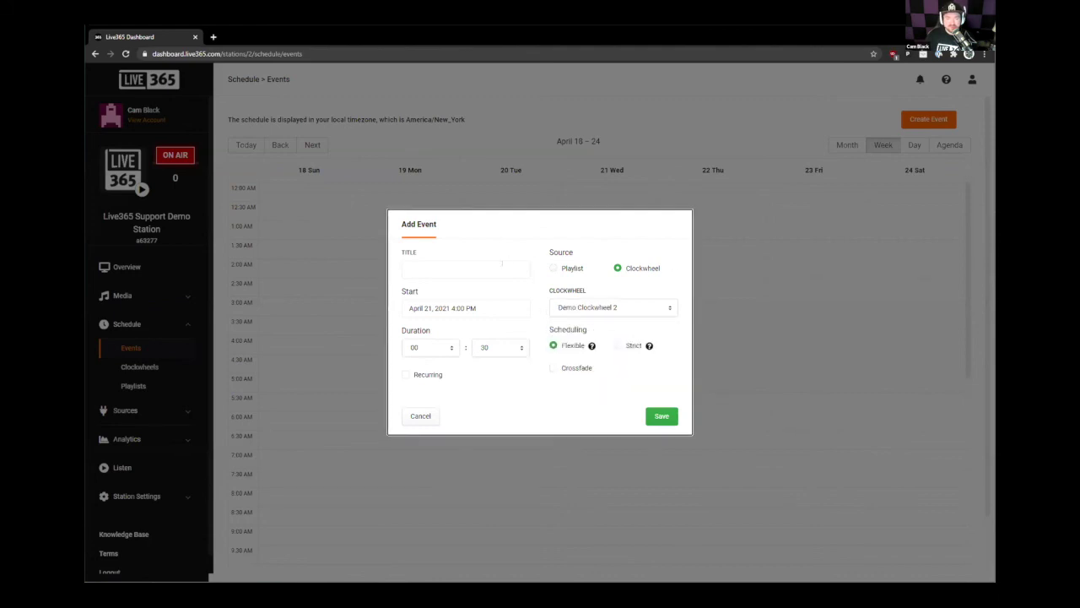
{"action": "left_click", "coordinate": [502, 264]}
{"action": "type", "text": "Show 45"}
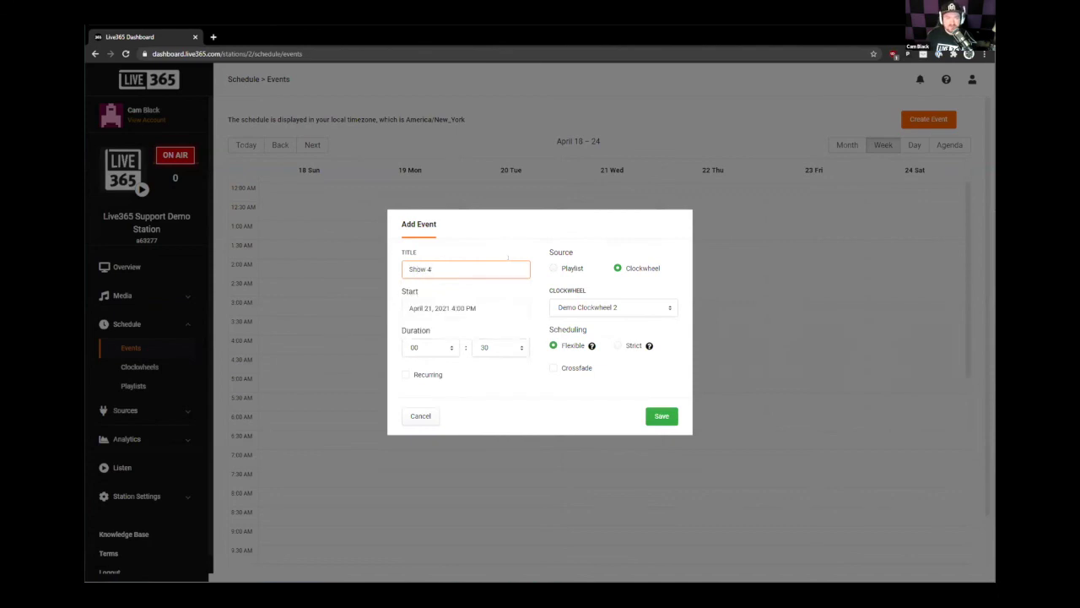
Step: Set the start of the Show 4 event to April 23, 2021 10:00 AM
{"action": "left_click", "coordinate": [496, 308]}
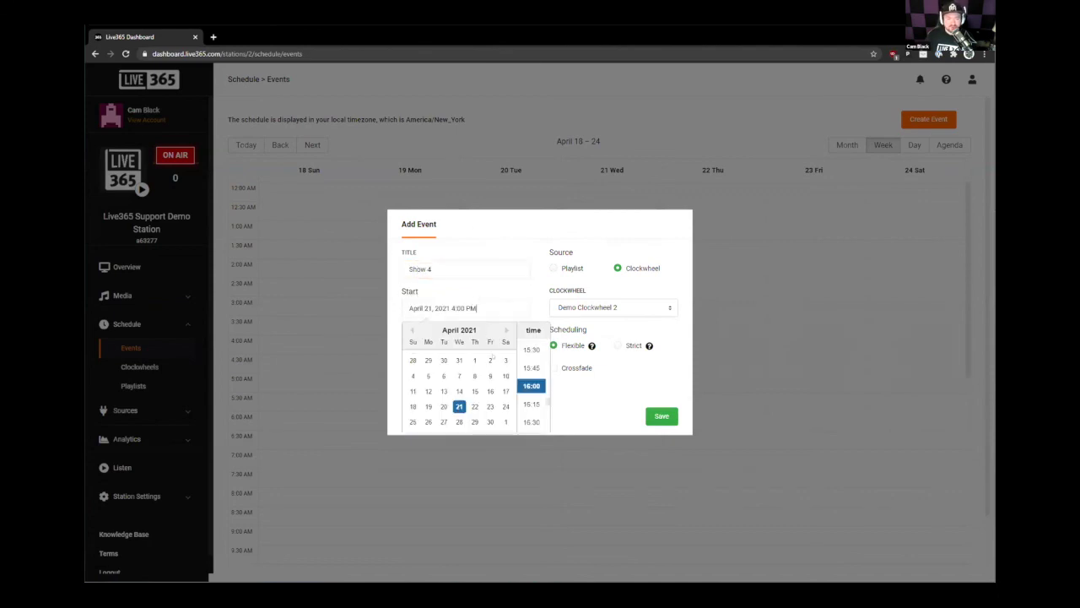
{"action": "left_click", "coordinate": [490, 406]}
{"action": "scroll", "coordinate": [533, 393], "scroll_direction": "up", "scroll_amount": 5}
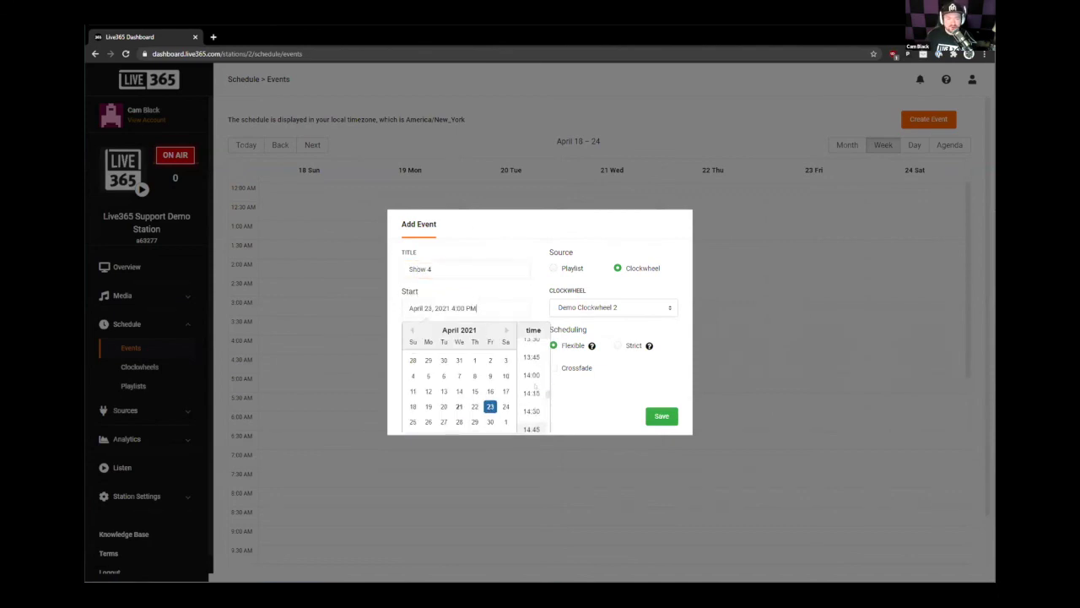
{"action": "scroll", "coordinate": [533, 384], "scroll_direction": "up", "scroll_amount": 4}
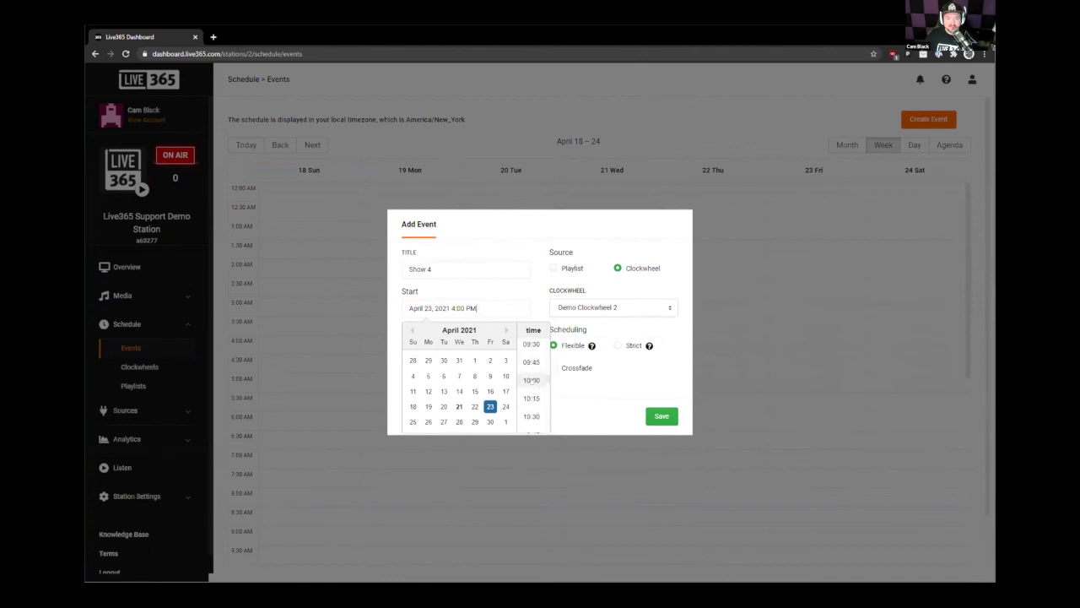
{"action": "left_click", "coordinate": [532, 379]}
Step: Set the Show 4 duration to 01:00, enable Crossfade and save the event
{"action": "left_click", "coordinate": [436, 350]}
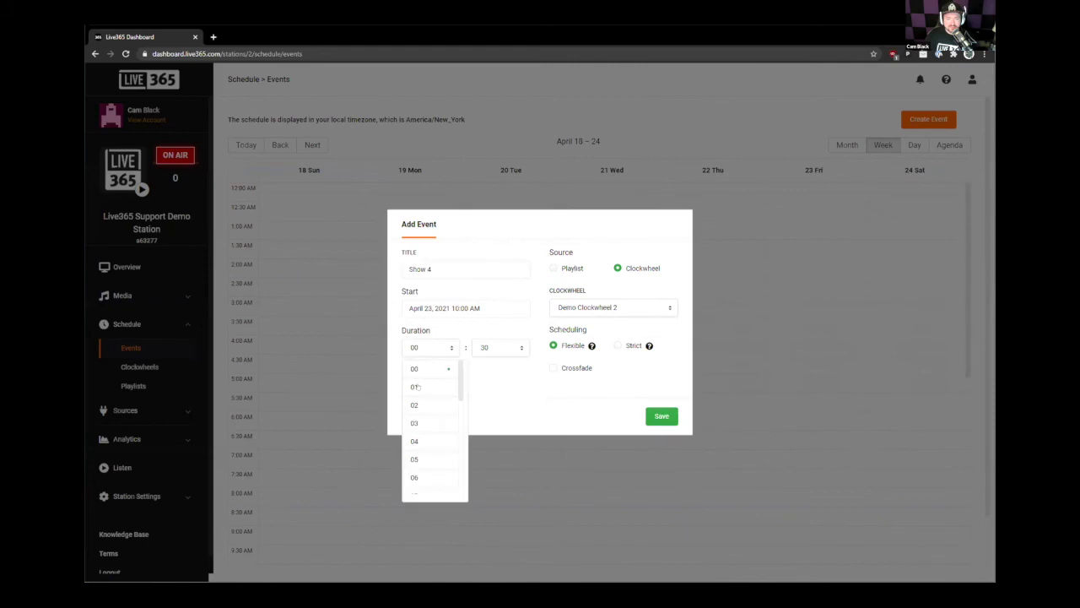
{"action": "left_click", "coordinate": [416, 387]}
{"action": "left_click", "coordinate": [498, 348]}
{"action": "left_click", "coordinate": [490, 369]}
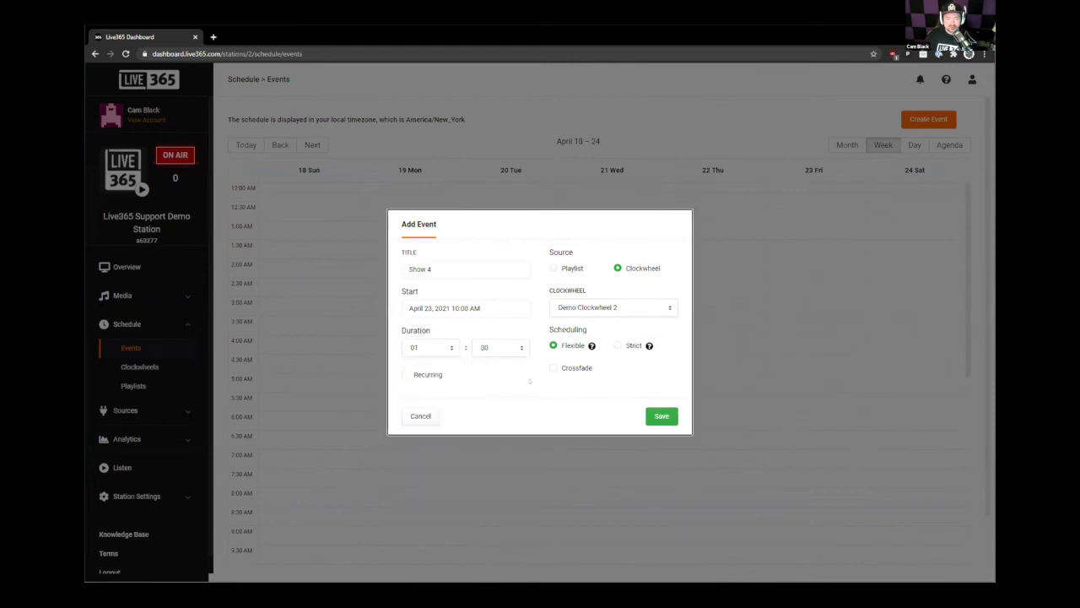
{"action": "left_click", "coordinate": [561, 369]}
{"action": "left_click", "coordinate": [657, 418]}
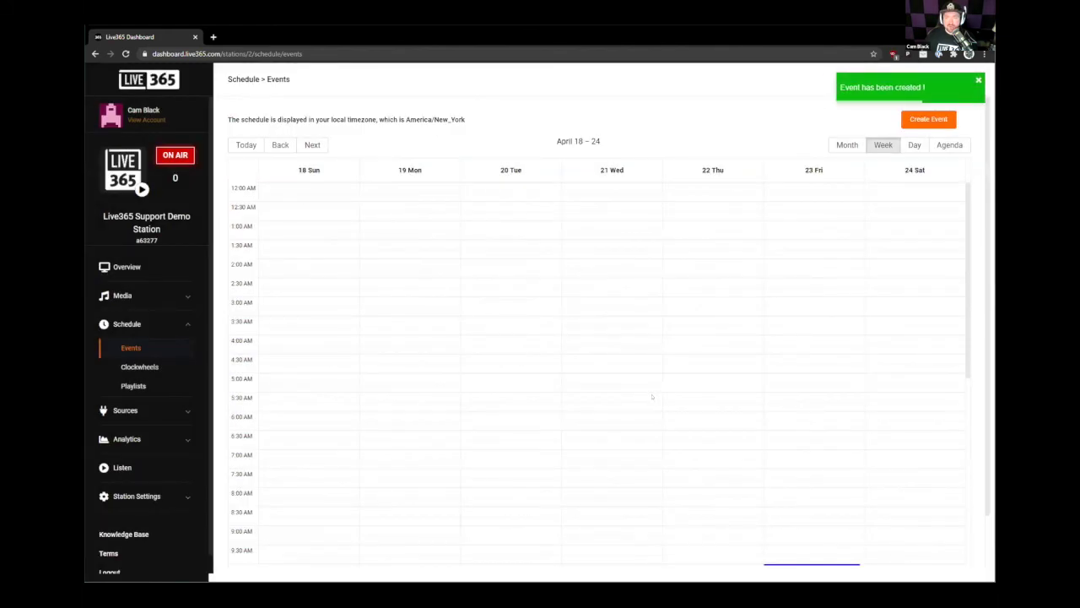
Step: Review the generated track list of the Show 4 event on Friday, checking where the station IDs fall, and close it without saving
{"action": "scroll", "coordinate": [651, 397], "scroll_direction": "down", "scroll_amount": 3}
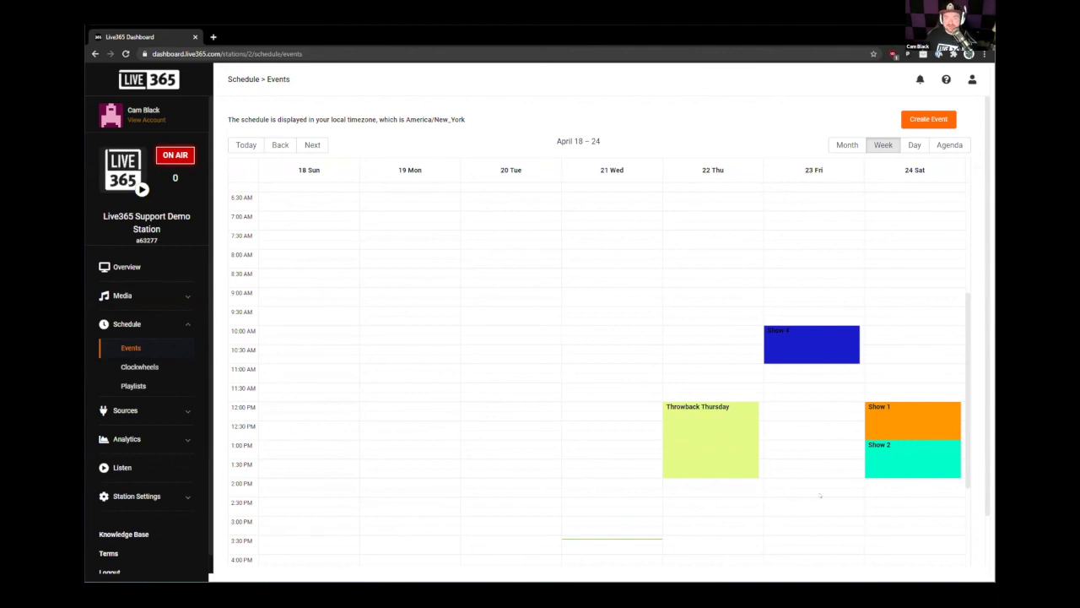
{"action": "scroll", "coordinate": [804, 493], "scroll_direction": "down", "scroll_amount": 1}
{"action": "scroll", "coordinate": [796, 374], "scroll_direction": "up", "scroll_amount": 1}
{"action": "left_click", "coordinate": [795, 349]}
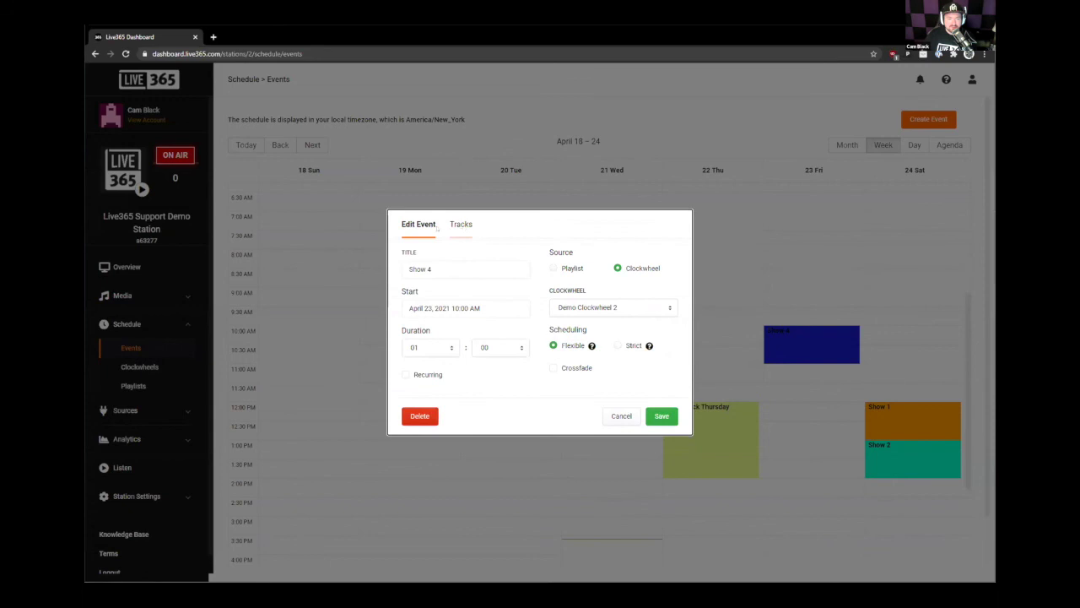
{"action": "left_click", "coordinate": [461, 224]}
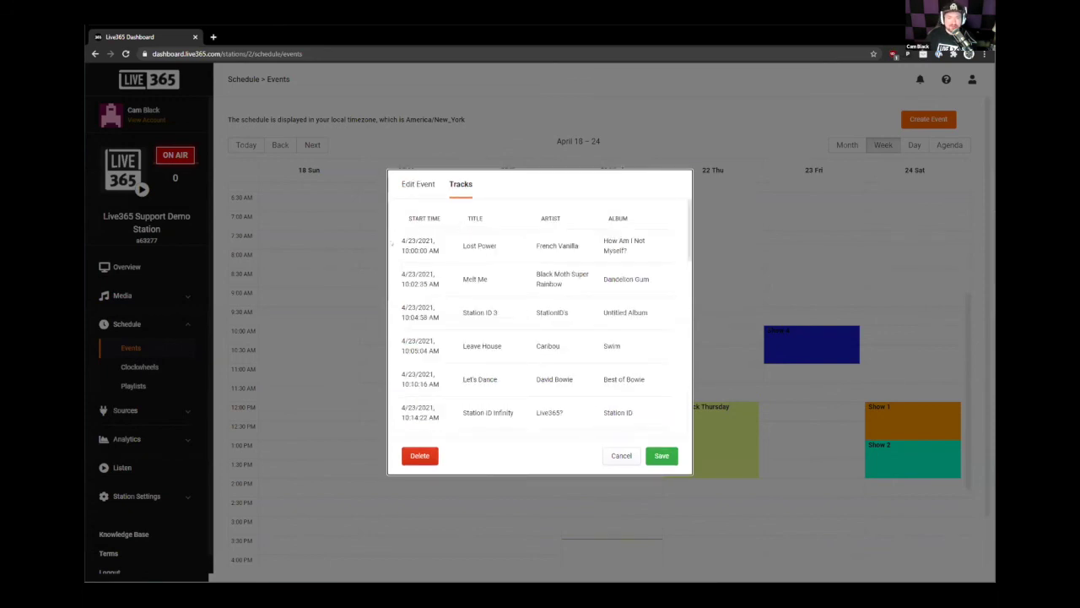
{"action": "left_click_drag", "start_coordinate": [462, 312], "coordinate": [500, 314]}
{"action": "left_click", "coordinate": [501, 344]}
{"action": "scroll", "coordinate": [483, 378], "scroll_direction": "down", "scroll_amount": 5}
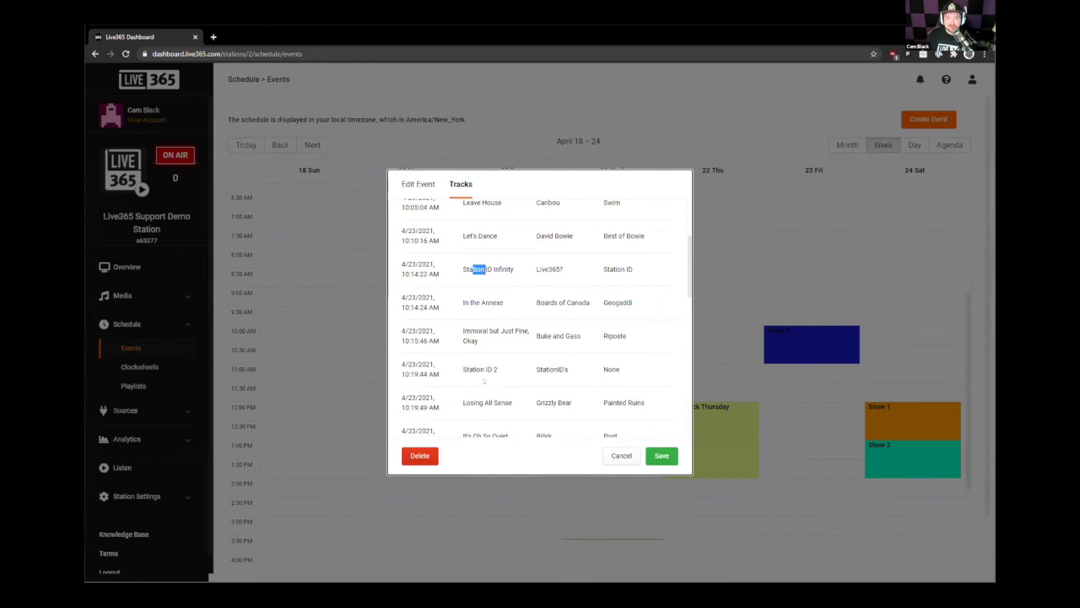
{"action": "scroll", "coordinate": [483, 377], "scroll_direction": "down", "scroll_amount": 4}
{"action": "scroll", "coordinate": [487, 380], "scroll_direction": "up", "scroll_amount": 10}
{"action": "left_click_drag", "start_coordinate": [472, 413], "coordinate": [486, 414]}
{"action": "left_click", "coordinate": [620, 455]}
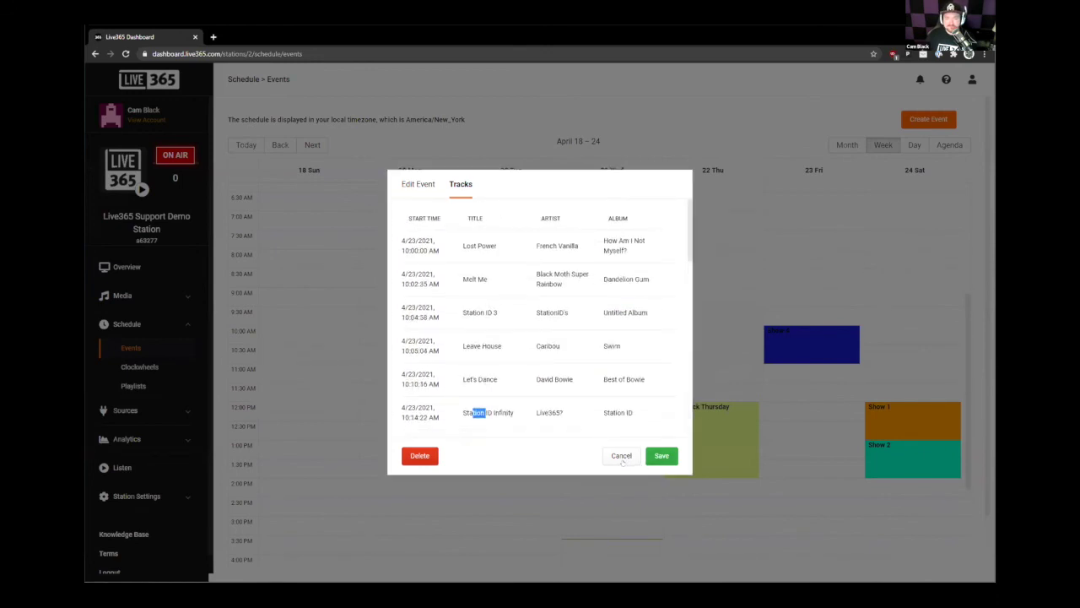
{"action": "scroll", "coordinate": [507, 371], "scroll_direction": "up", "scroll_amount": 3}
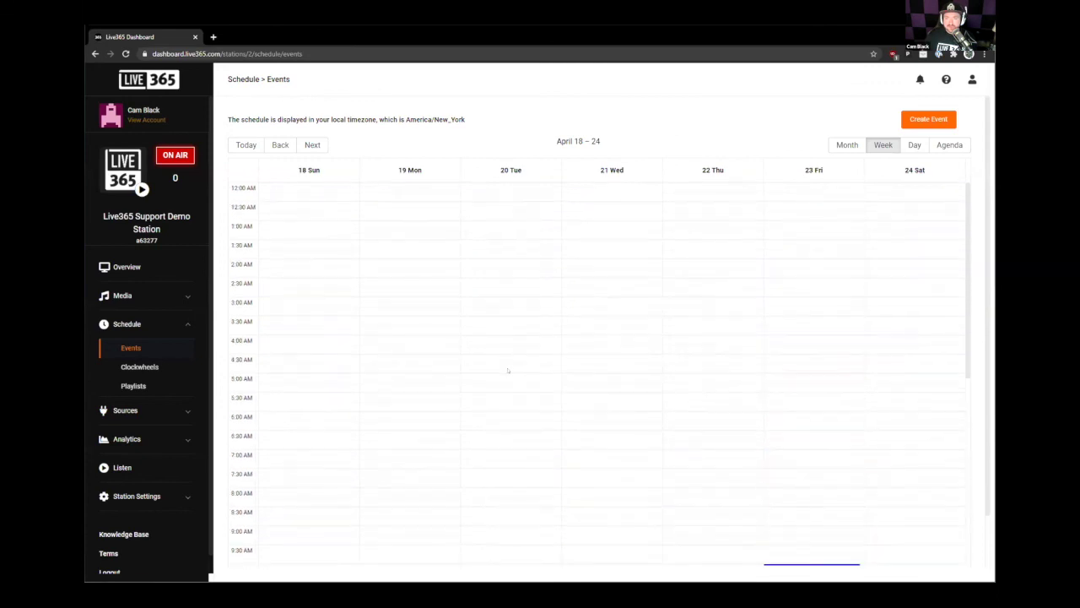
Step: Look at the station overview and the list of clockwheels, and return to the overview
{"action": "left_click", "coordinate": [127, 267]}
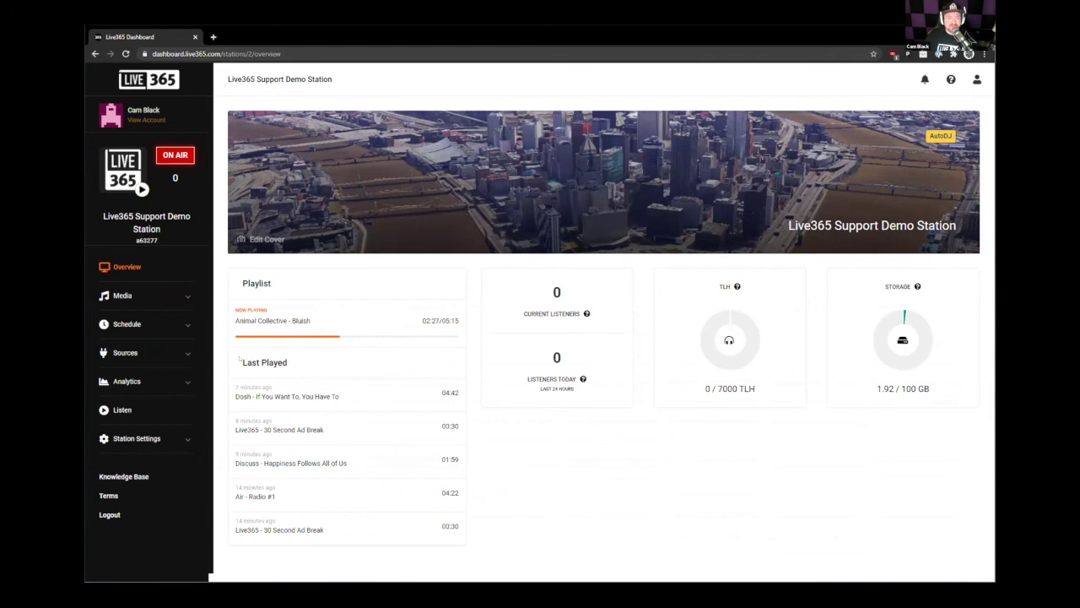
{"action": "left_click", "coordinate": [193, 325]}
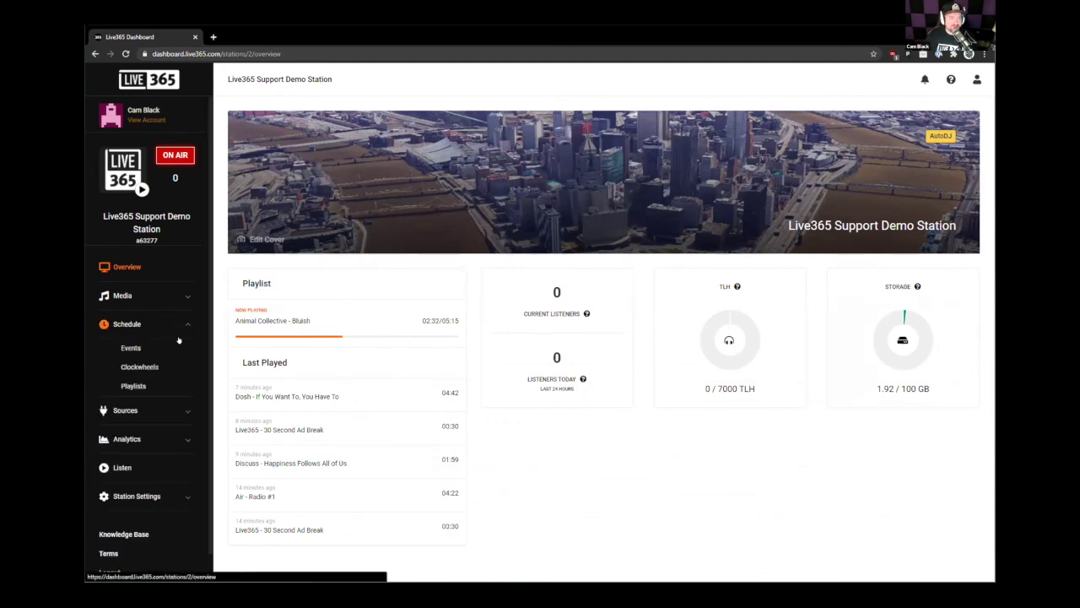
{"action": "left_click", "coordinate": [139, 367]}
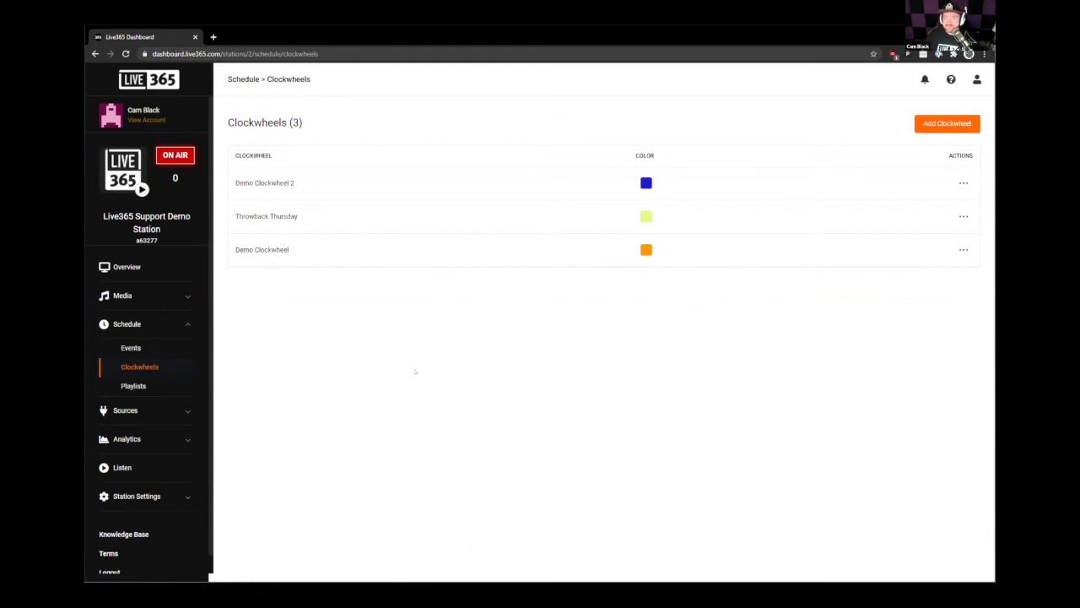
{"action": "left_click", "coordinate": [118, 267]}
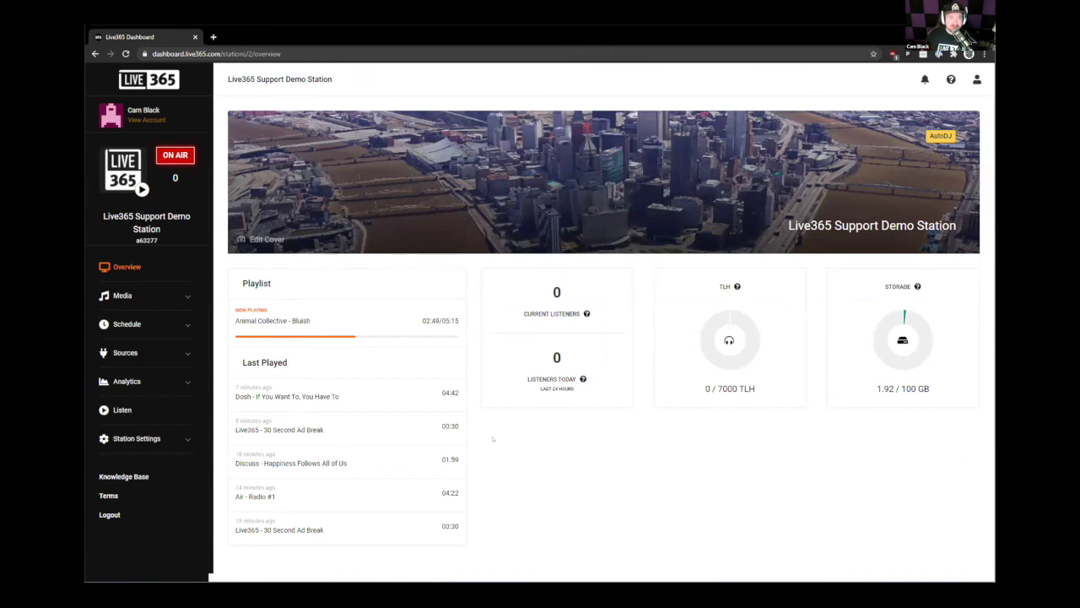
Step: Select all 50 tracks on the first media tracks page and open the bulk metadata editor to view its fields
{"action": "left_click", "coordinate": [187, 301]}
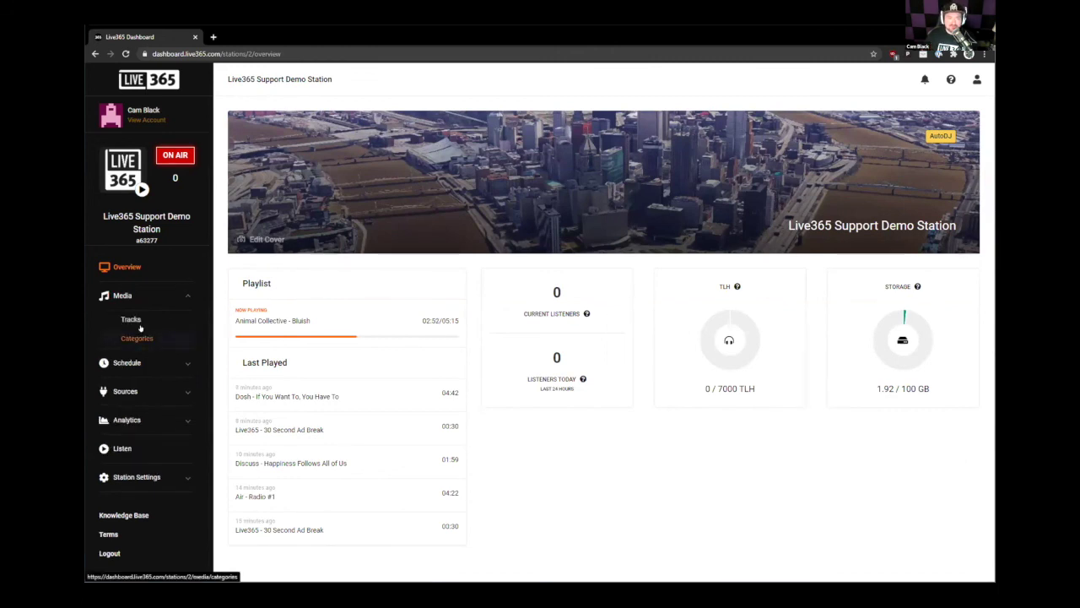
{"action": "left_click", "coordinate": [133, 321]}
{"action": "left_click", "coordinate": [236, 151]}
{"action": "left_click", "coordinate": [263, 119]}
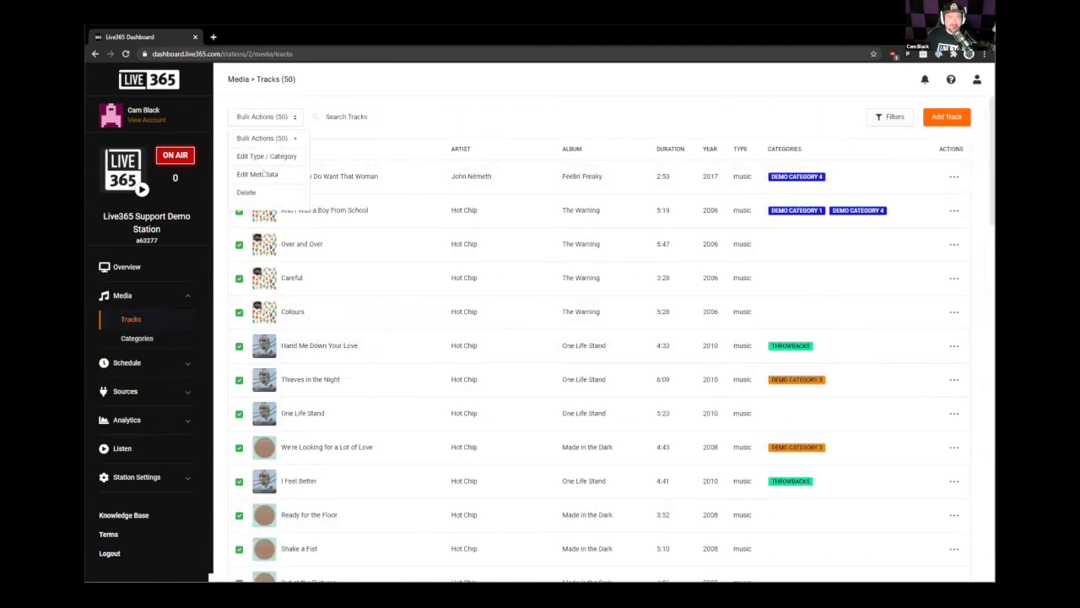
{"action": "left_click", "coordinate": [264, 174]}
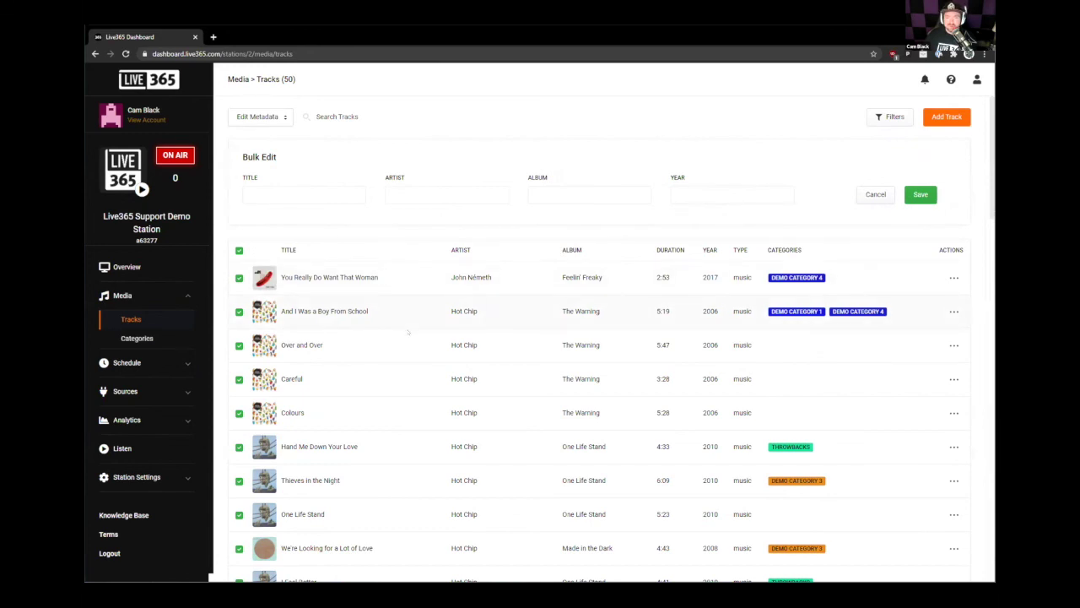
{"action": "left_click", "coordinate": [562, 195]}
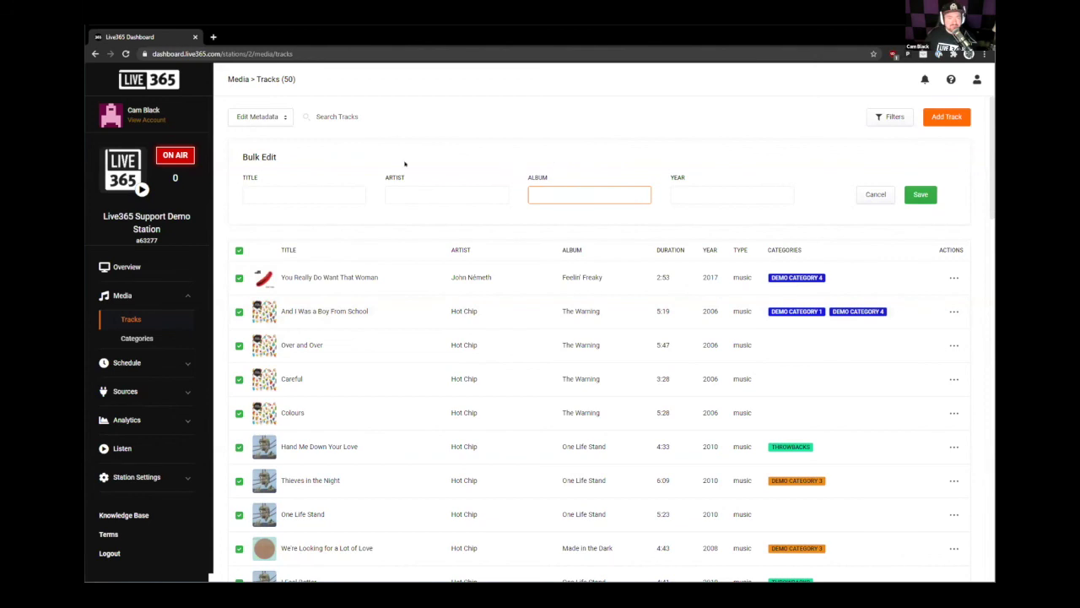
{"action": "left_click", "coordinate": [438, 130]}
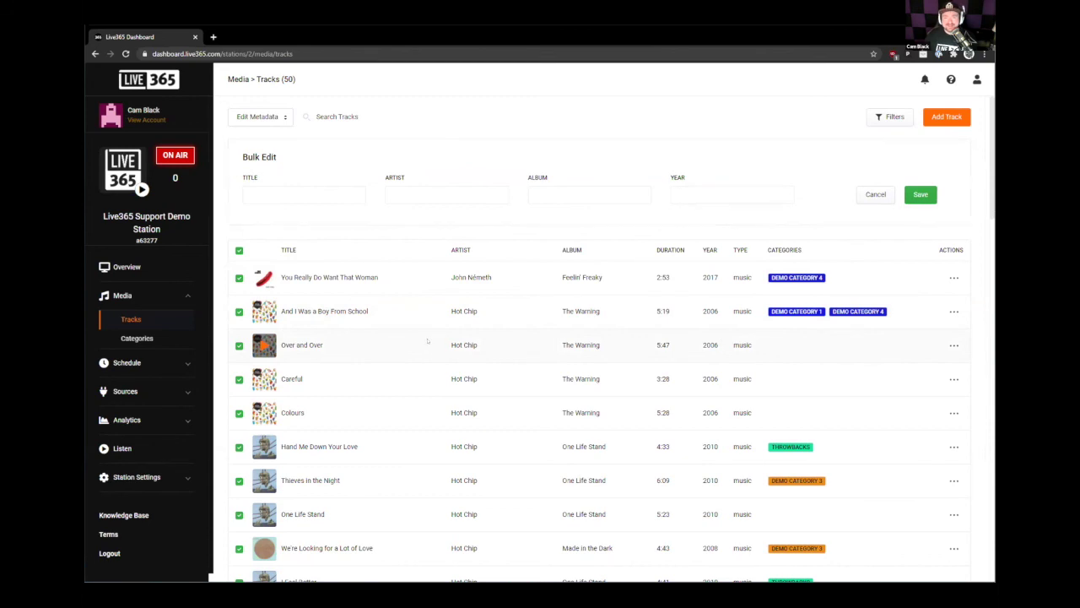
{"action": "scroll", "coordinate": [430, 336], "scroll_direction": "down", "scroll_amount": 3}
{"action": "scroll", "coordinate": [430, 340], "scroll_direction": "up", "scroll_amount": 3}
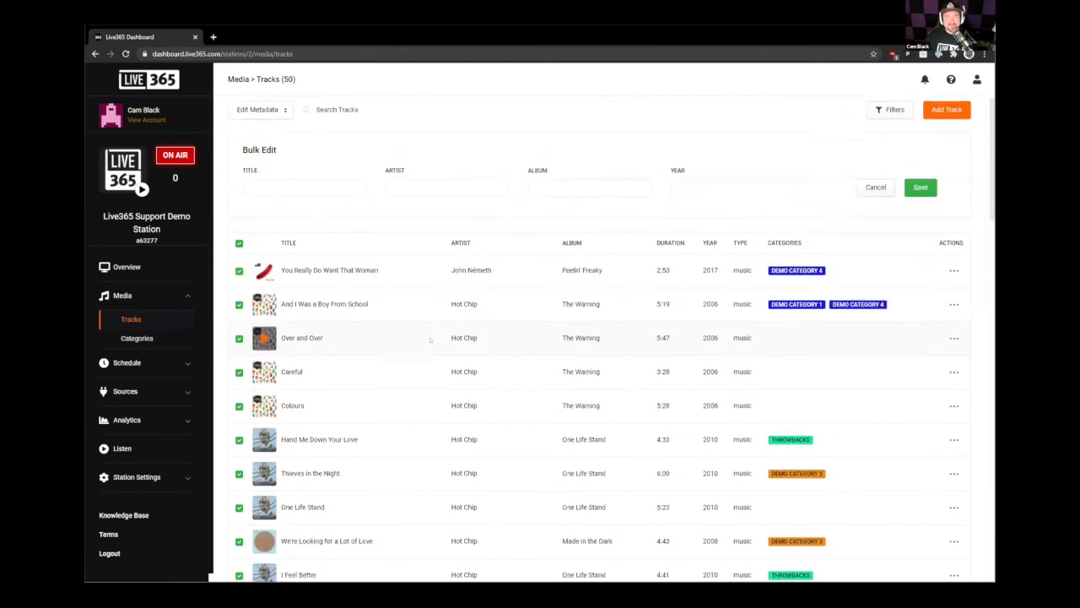
Step: Sort the media tracks by artist, look through the list and return to the station overview
{"action": "left_click", "coordinate": [459, 250]}
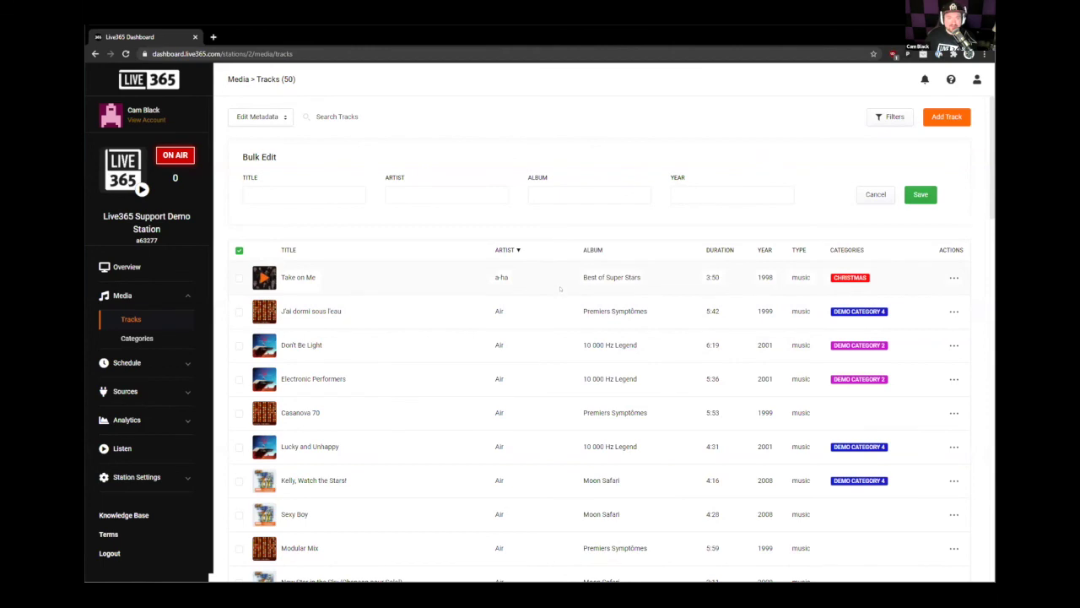
{"action": "scroll", "coordinate": [559, 288], "scroll_direction": "down", "scroll_amount": 3}
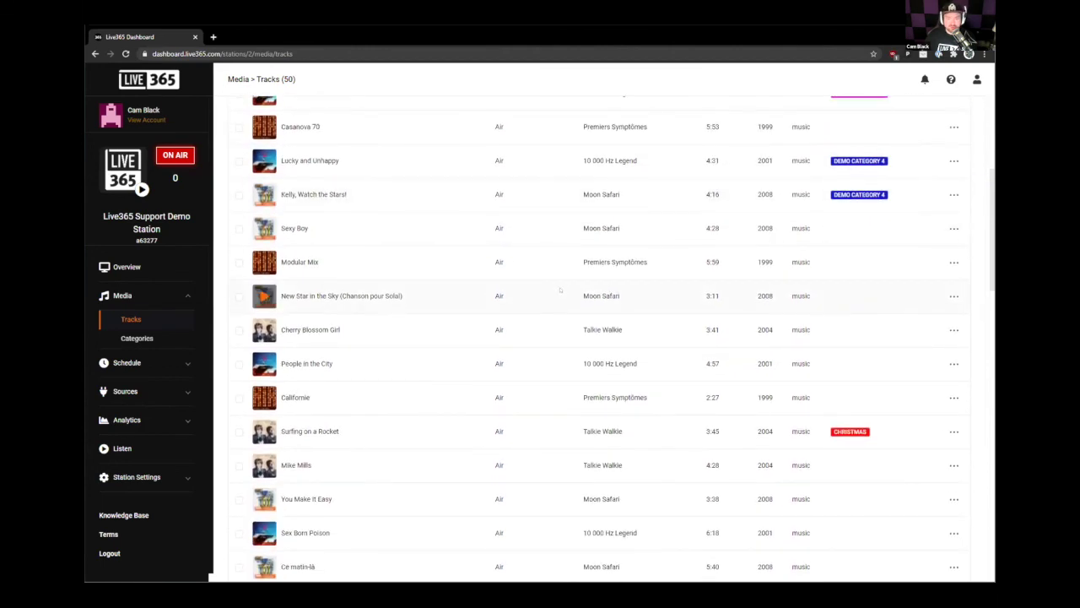
{"action": "scroll", "coordinate": [560, 289], "scroll_direction": "down", "scroll_amount": 4}
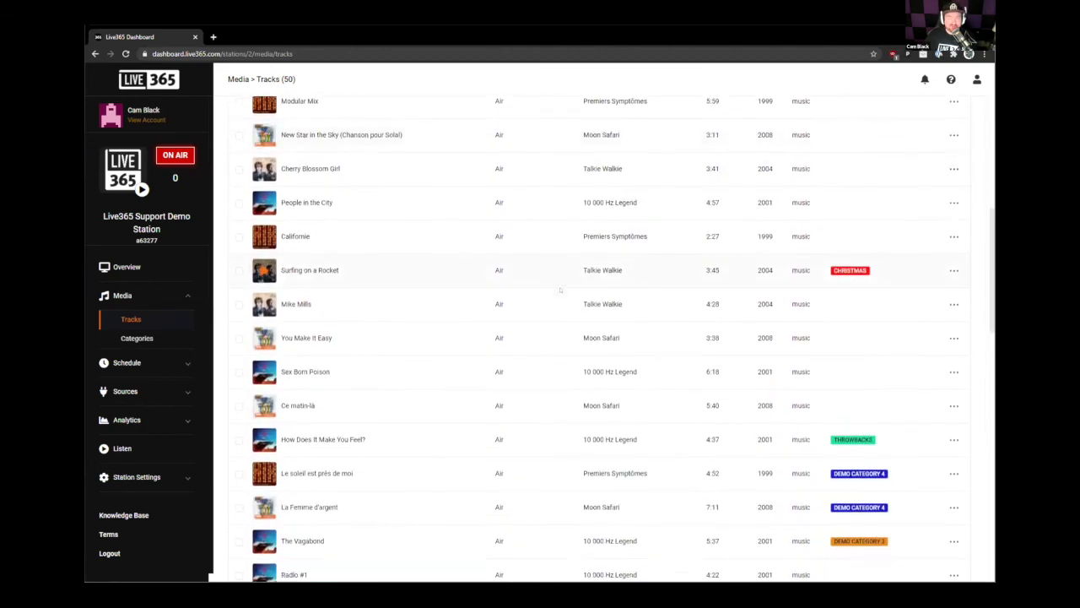
{"action": "scroll", "coordinate": [559, 289], "scroll_direction": "down", "scroll_amount": 2}
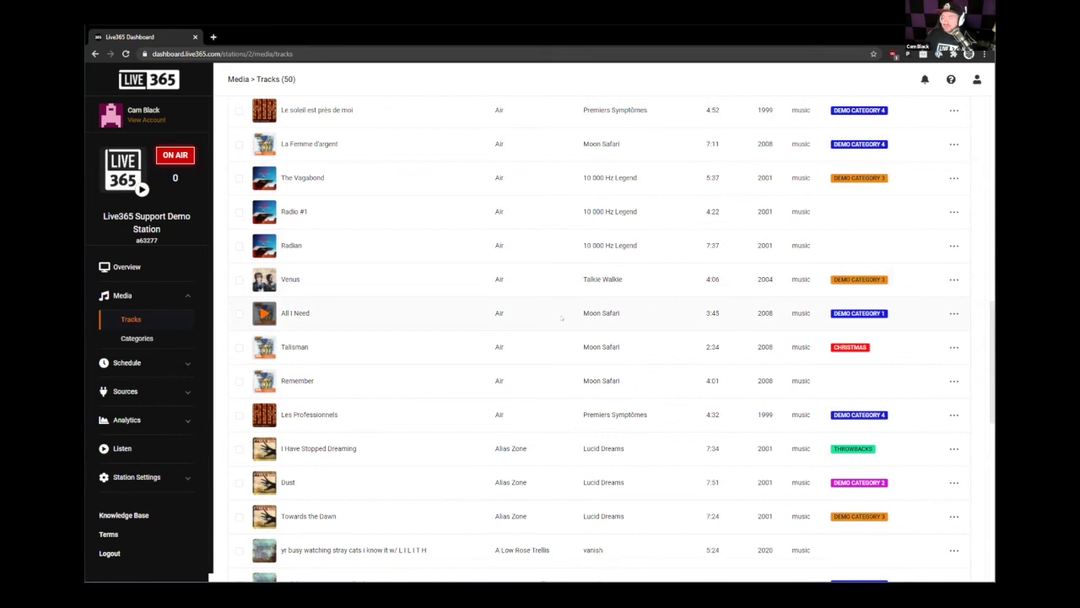
{"action": "scroll", "coordinate": [565, 317], "scroll_direction": "up", "scroll_amount": 4}
{"action": "scroll", "coordinate": [561, 318], "scroll_direction": "up", "scroll_amount": 5}
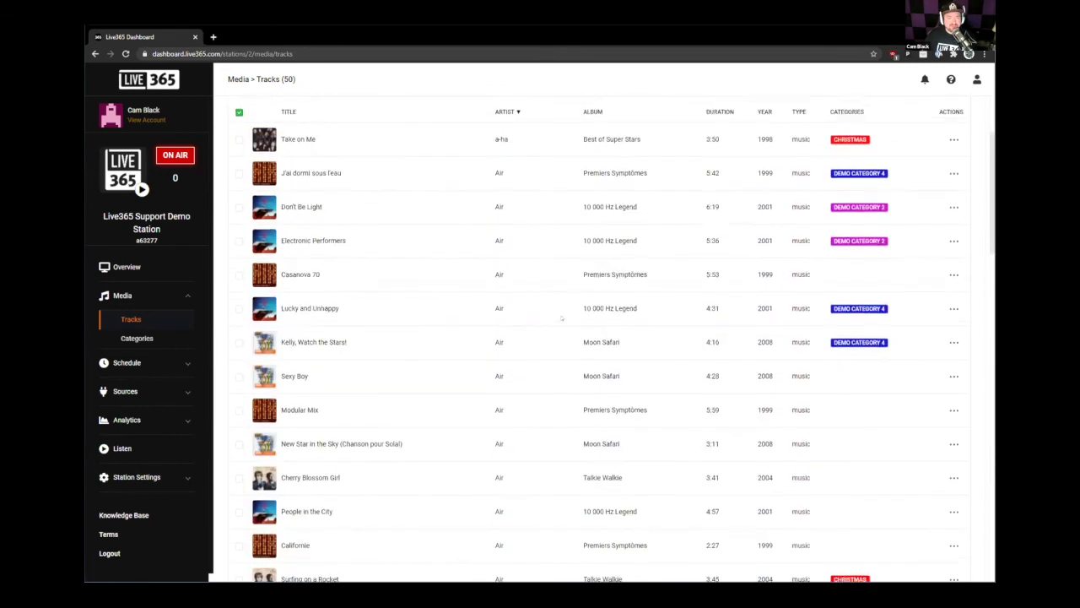
{"action": "left_click", "coordinate": [122, 266]}
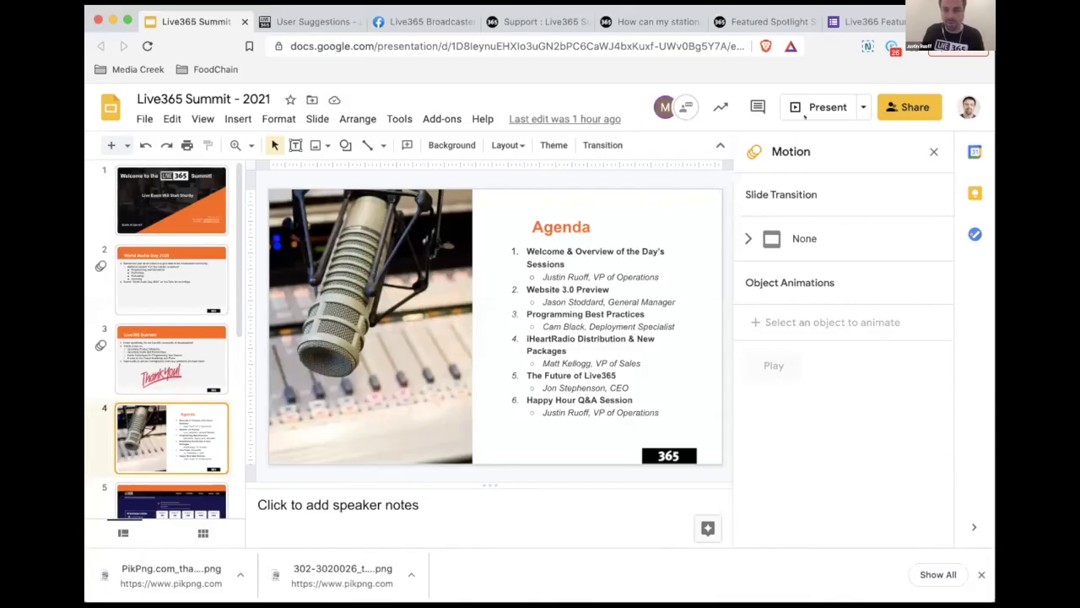
Step: Present the Agenda slide of the Live365 Summit - 2021 deck, and switch to the Live365 Feature Requests page in the browser
{"action": "left_click", "coordinate": [823, 108]}
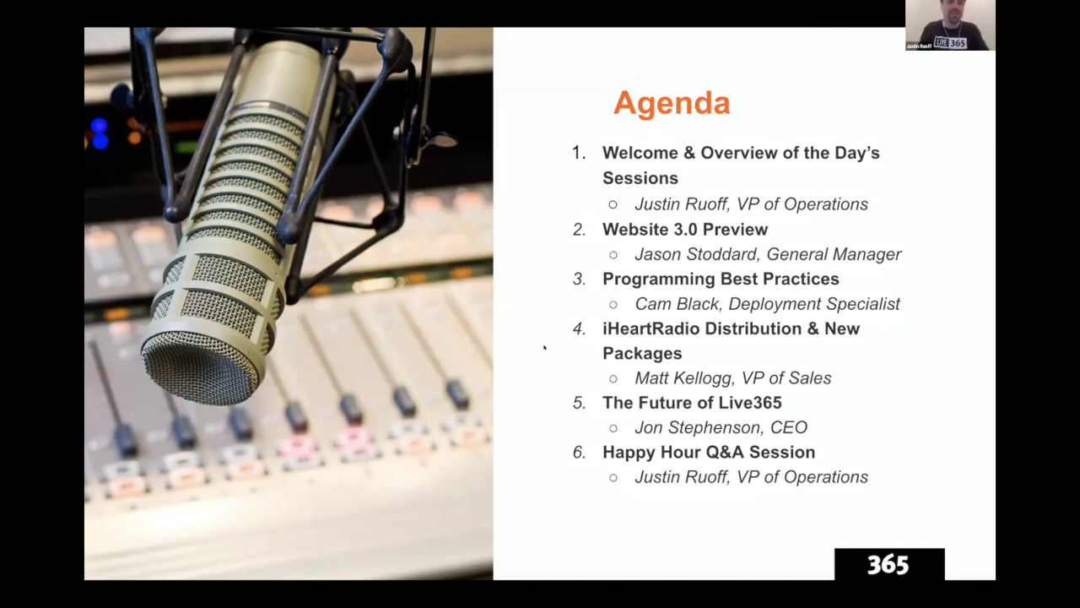
{"action": "left_click", "coordinate": [289, 12]}
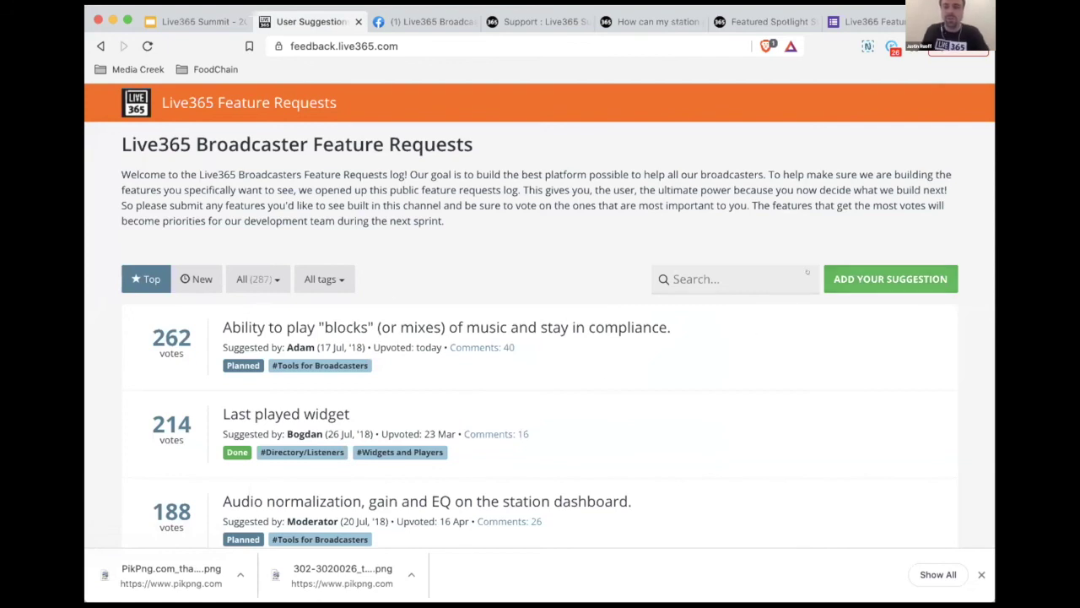
Step: View the form for adding a suggestion, and look through the top-voted feature requests and their statuses
{"action": "left_click", "coordinate": [853, 272]}
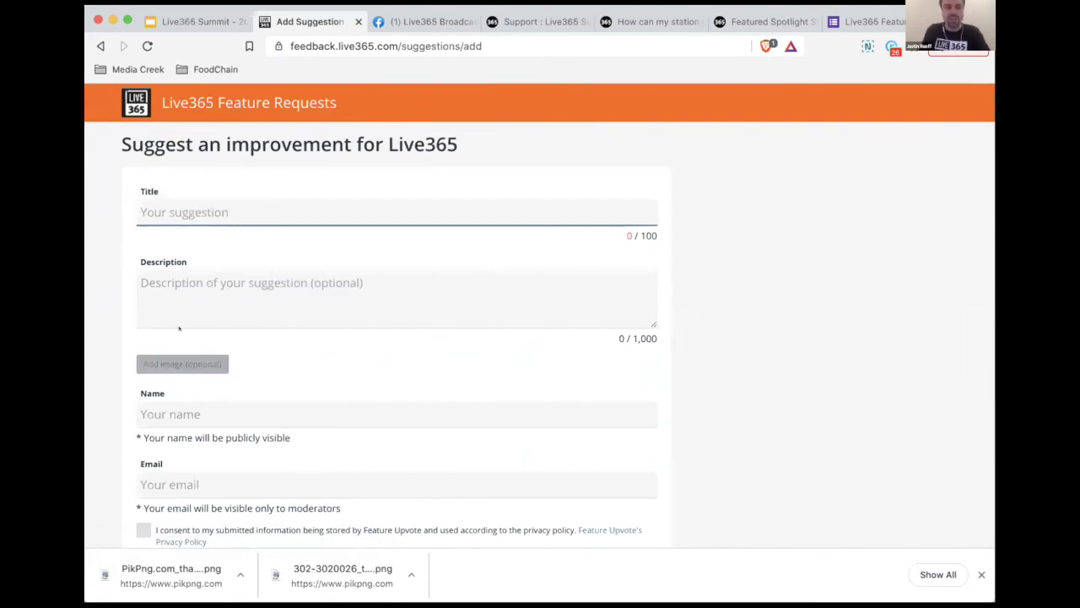
{"action": "left_click", "coordinate": [100, 45]}
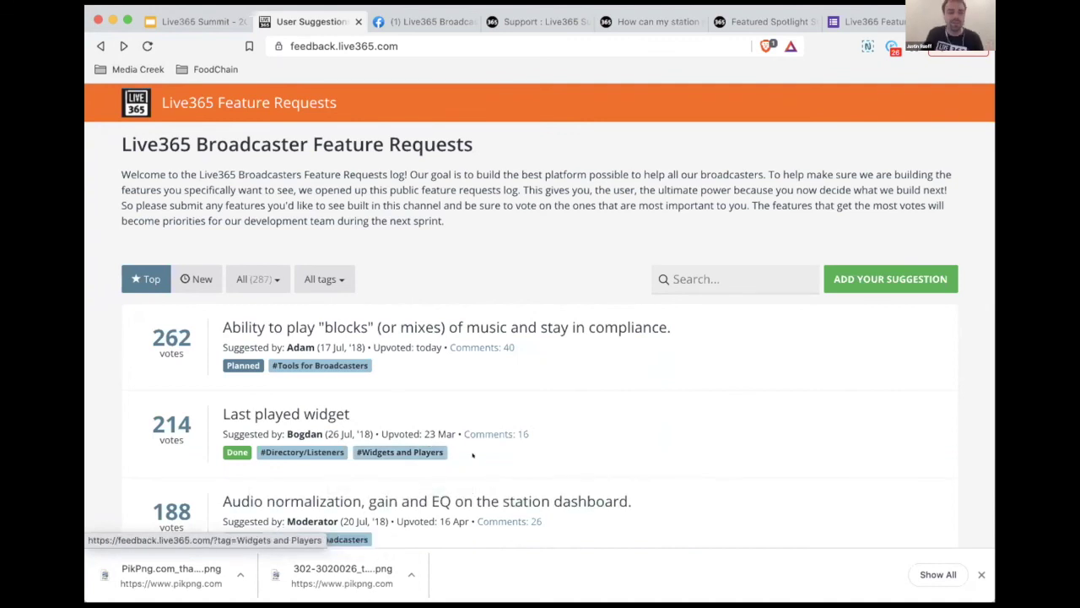
{"action": "scroll", "coordinate": [468, 452], "scroll_direction": "down", "scroll_amount": 1}
{"action": "scroll", "coordinate": [466, 457], "scroll_direction": "down", "scroll_amount": 3}
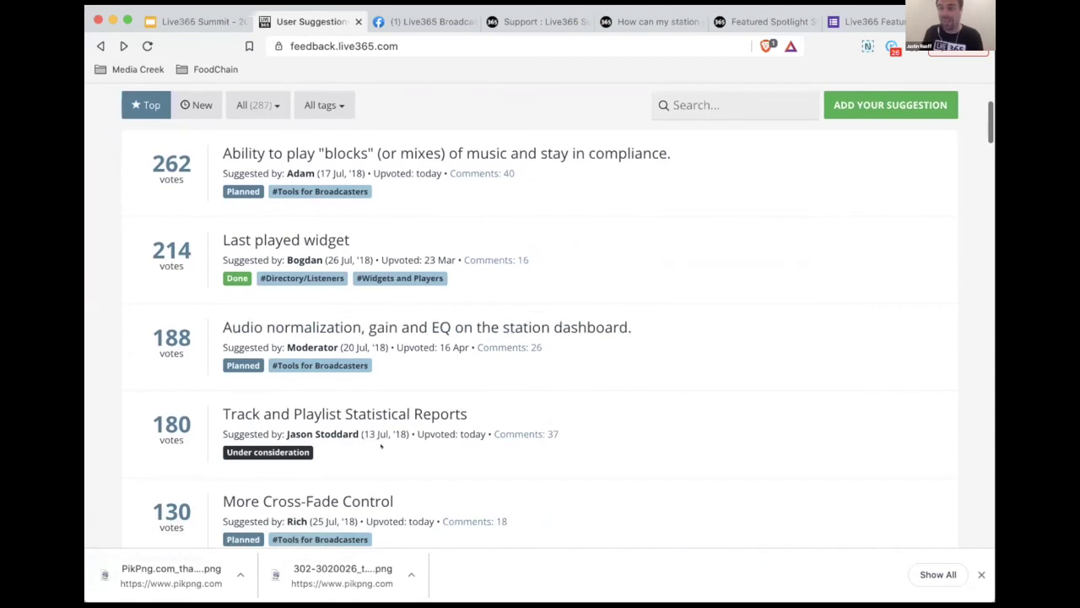
{"action": "scroll", "coordinate": [381, 447], "scroll_direction": "down", "scroll_amount": 6}
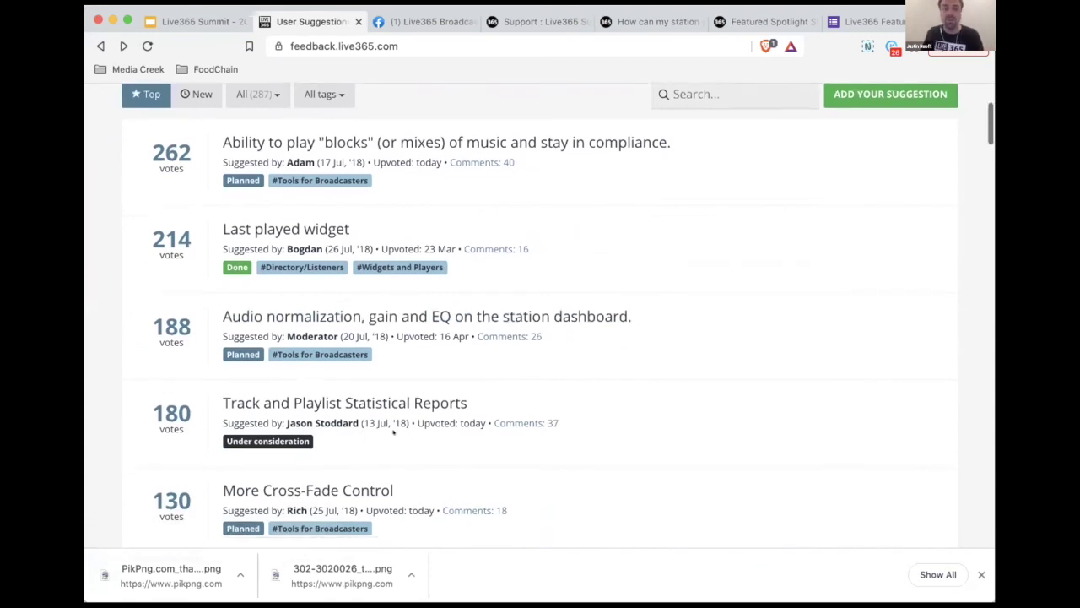
{"action": "scroll", "coordinate": [392, 432], "scroll_direction": "down", "scroll_amount": 3}
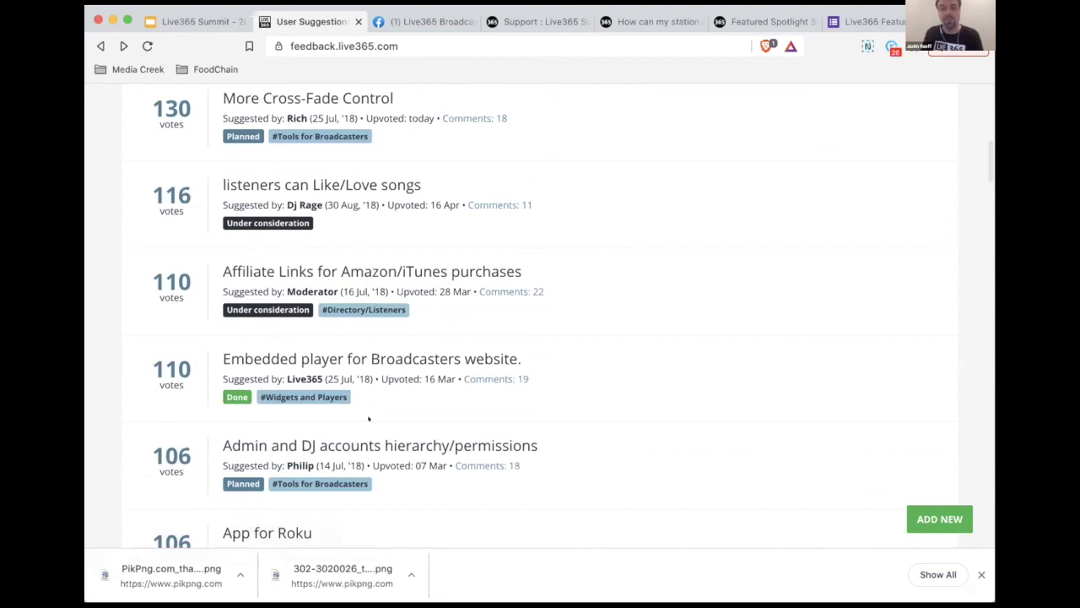
{"action": "scroll", "coordinate": [367, 409], "scroll_direction": "down", "scroll_amount": 11}
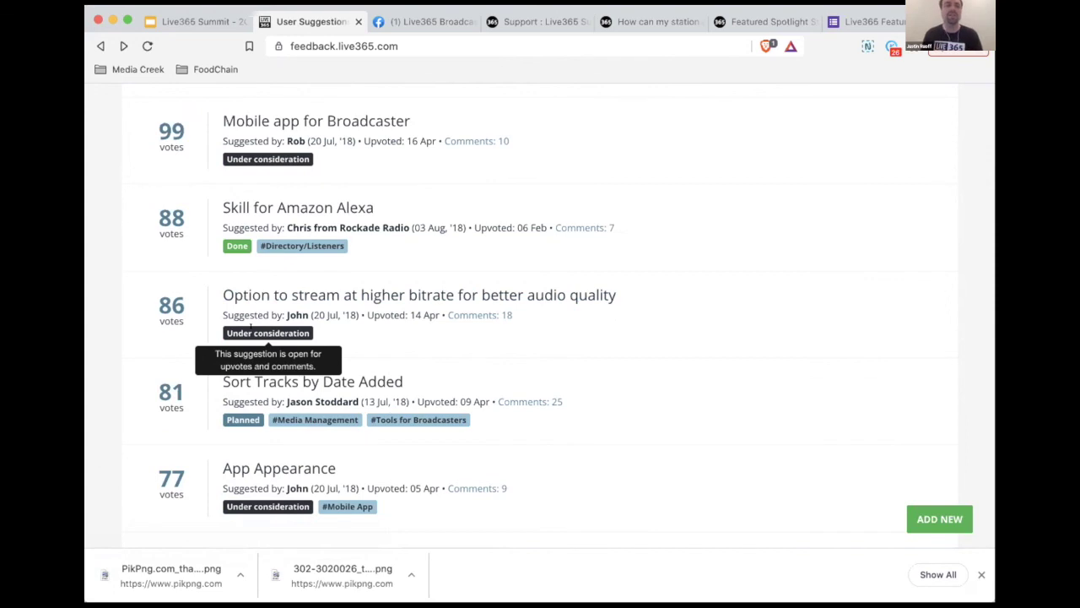
{"action": "scroll", "coordinate": [250, 328], "scroll_direction": "up", "scroll_amount": 15}
Step: Switch back to the Live365 Summit - 2021 deck in Google Slides and present it from the Agenda slide
{"action": "key", "text": "ctrl+shift+Tab"}
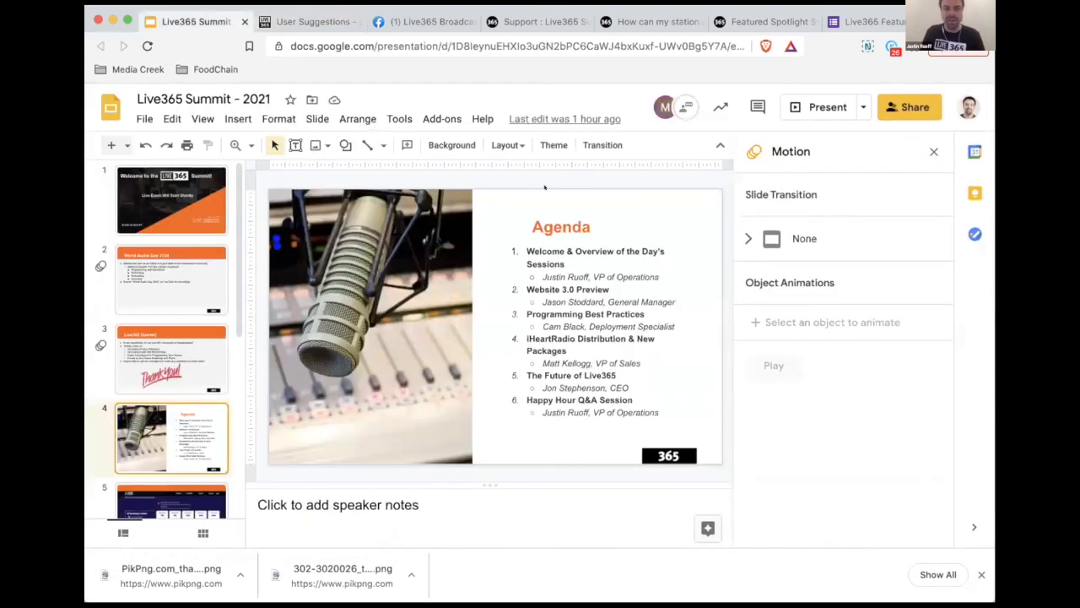
{"action": "key", "text": "super+Return"}
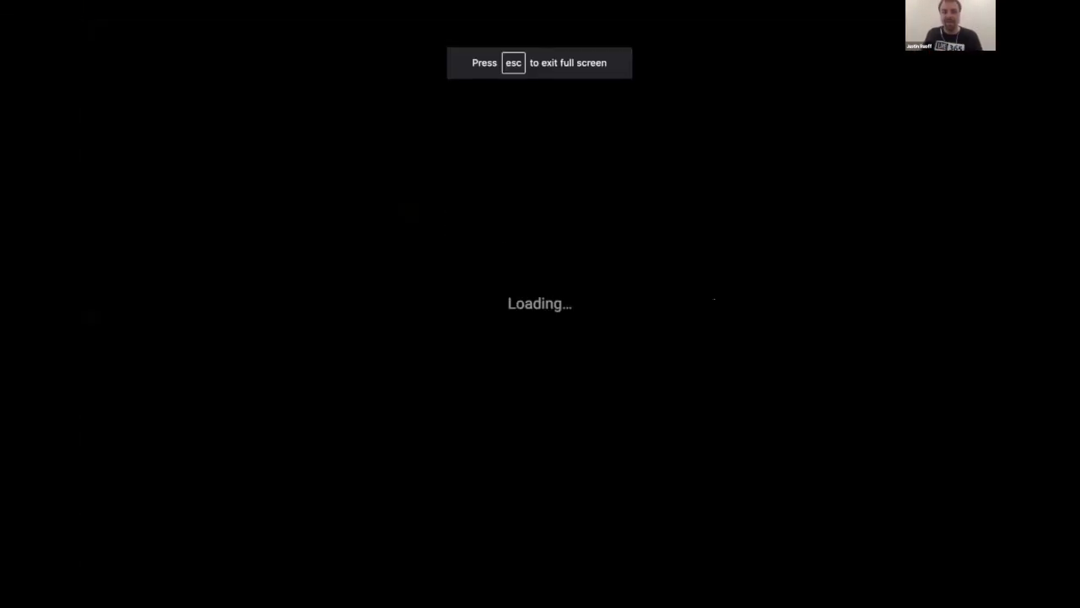